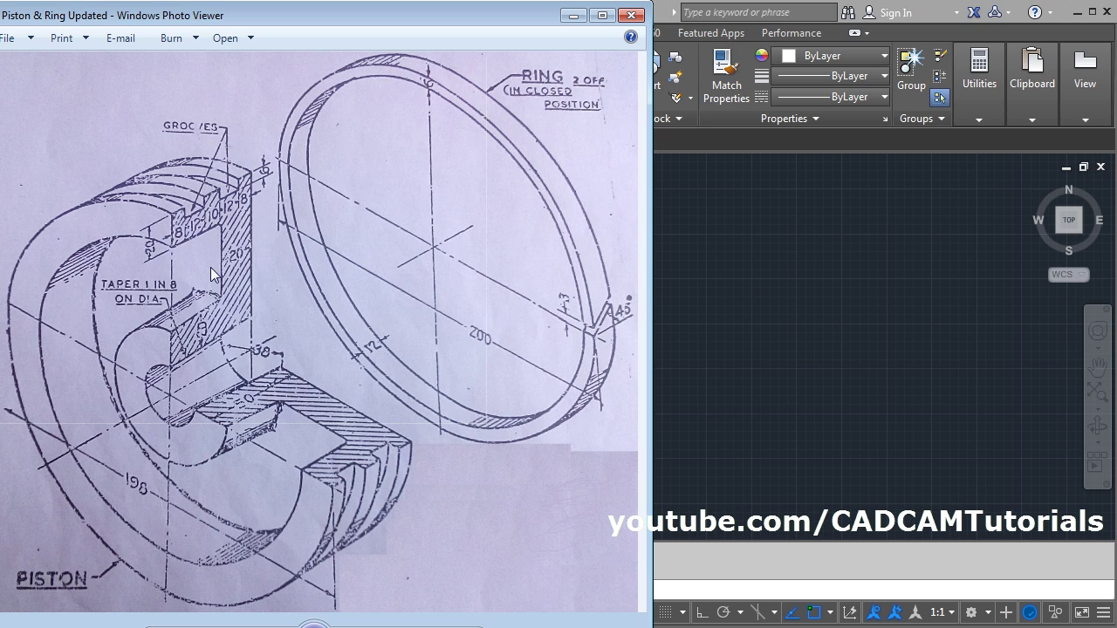
Step: Switch to the 3D Modeling workspace and the SE Isometric view
click(1013, 578)
click(988, 614)
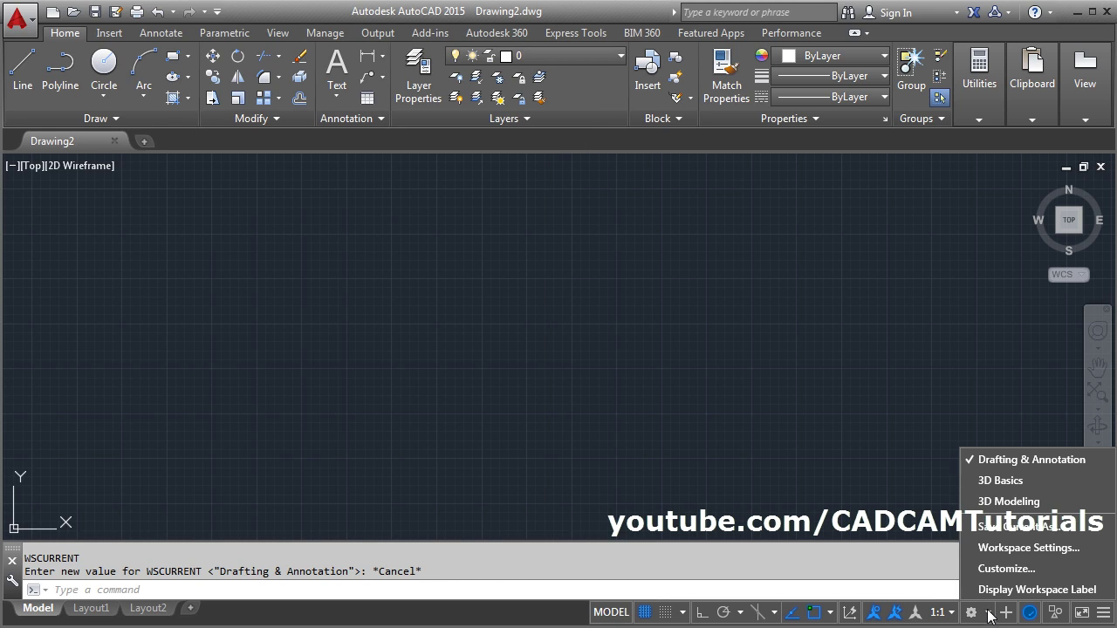
click(1008, 502)
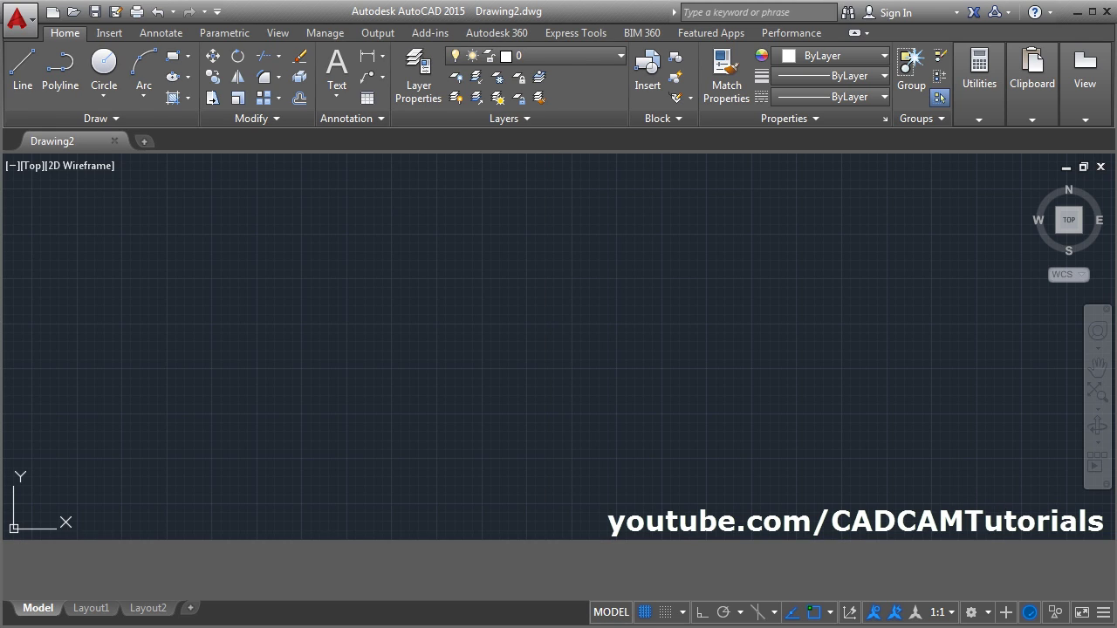
click(736, 75)
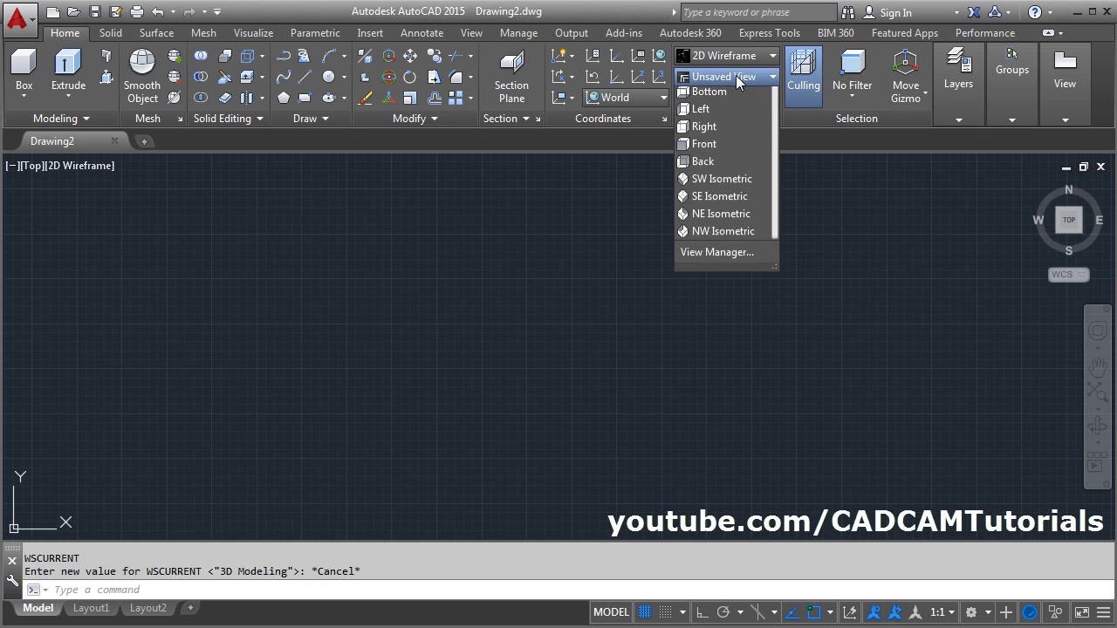
click(711, 220)
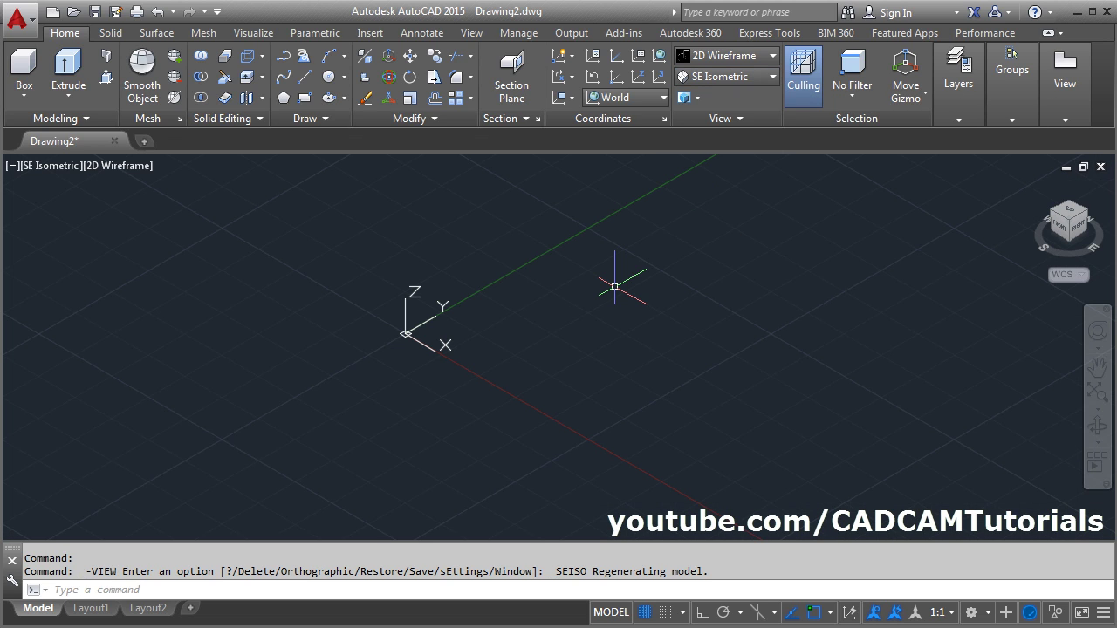
Step: Set the UCS icon to Noorigin with UCSICON
text(ucsicon)
key(Return)
text(n)
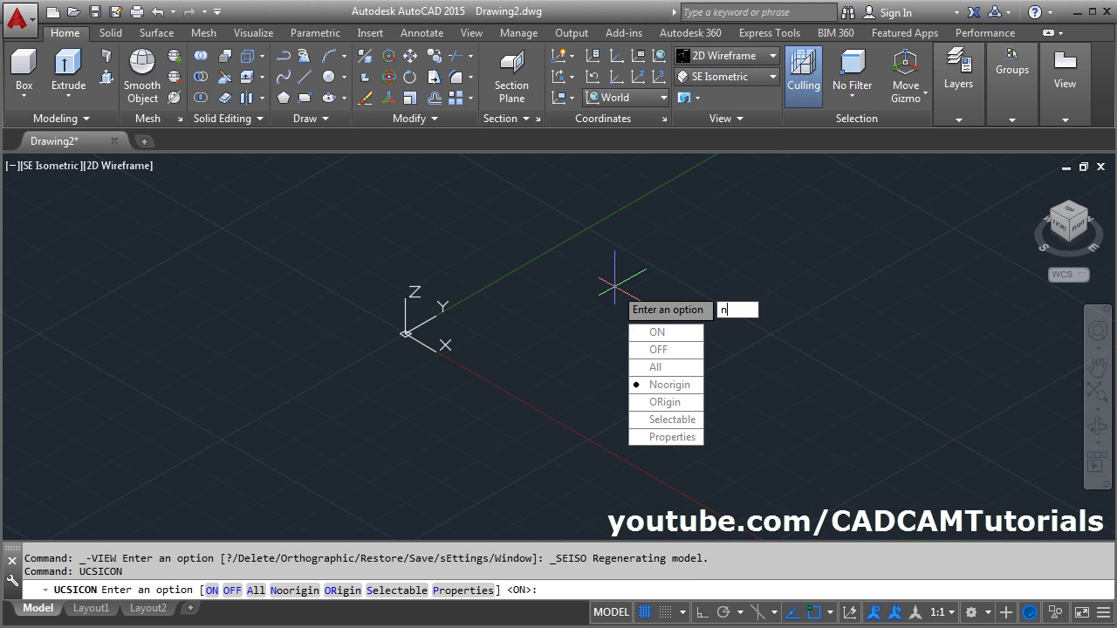
key(Return)
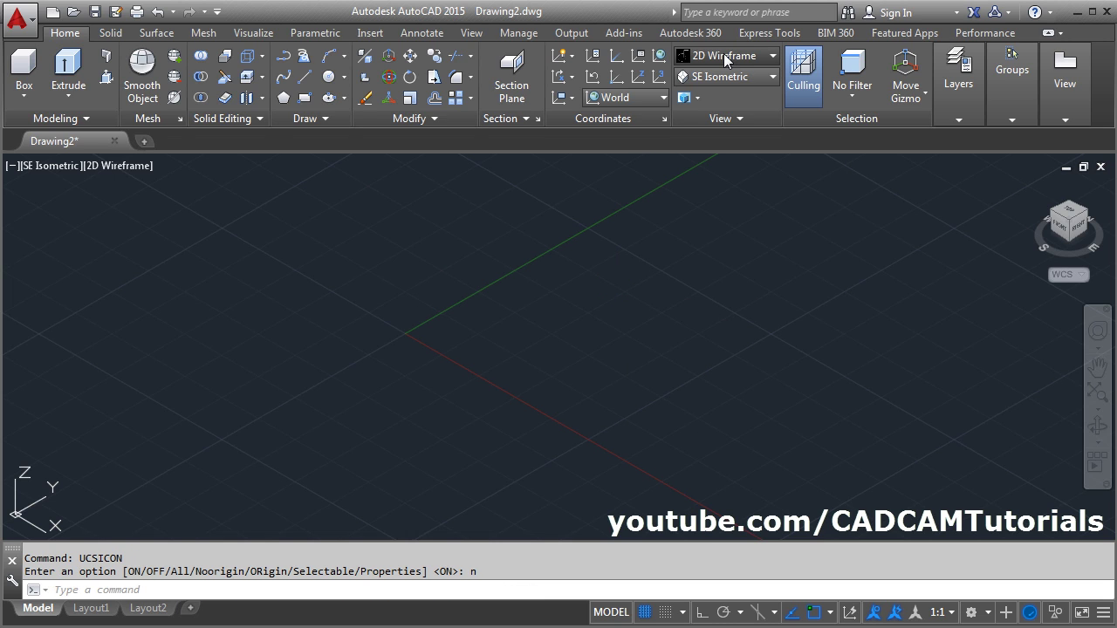
Step: Apply the Shaded with edges visual style
click(724, 53)
click(789, 180)
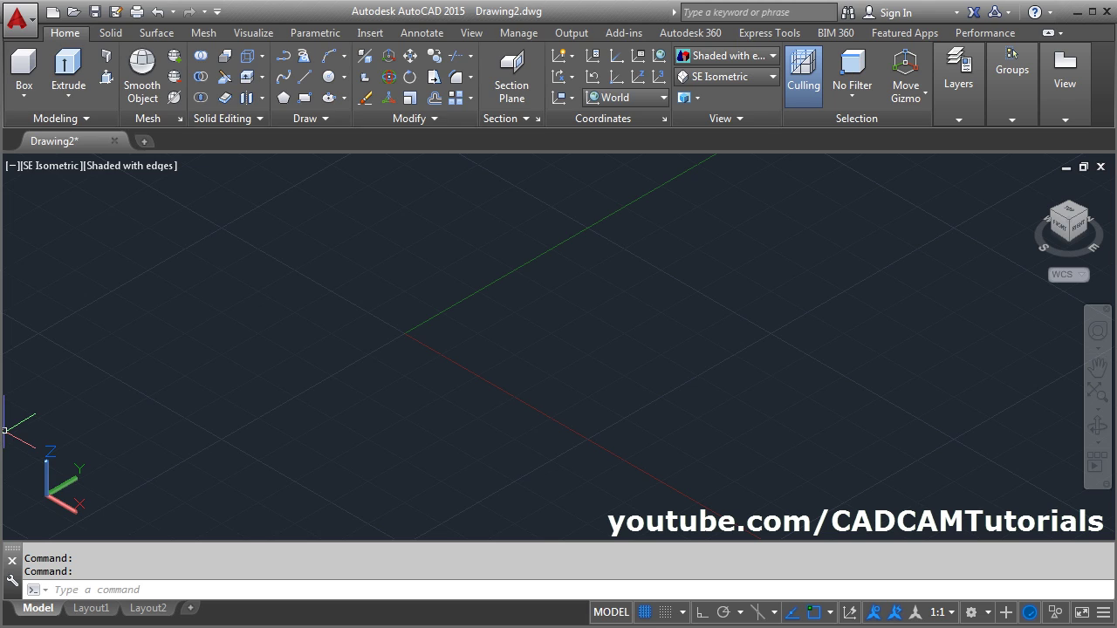
key(alt+Tab)
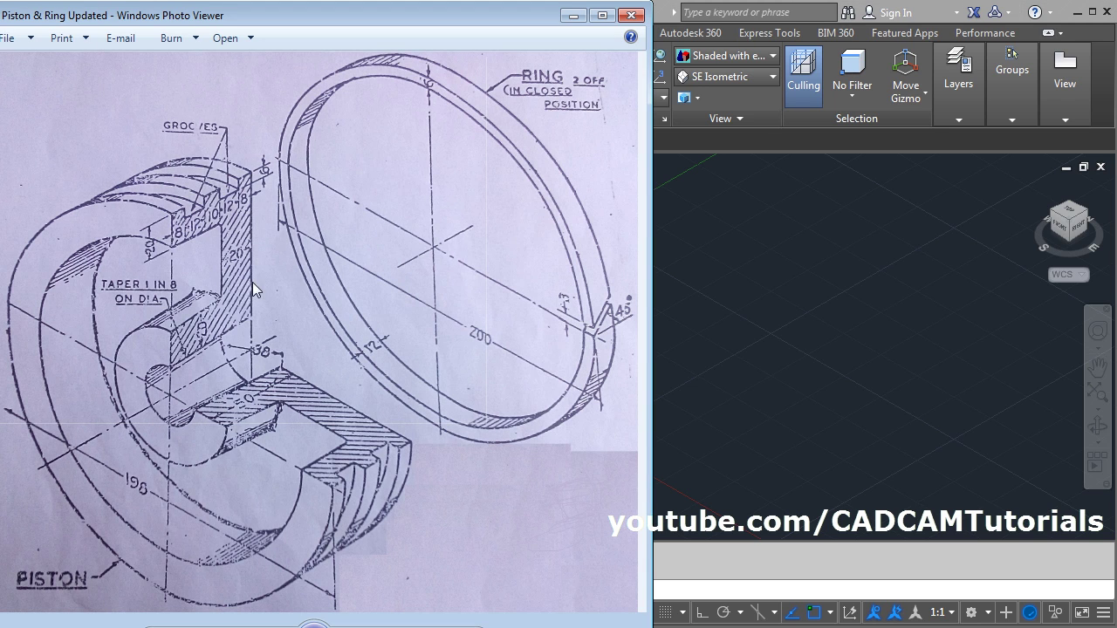
Step: Change the UCS preset from World to Right, checking the reference drawing
click(776, 285)
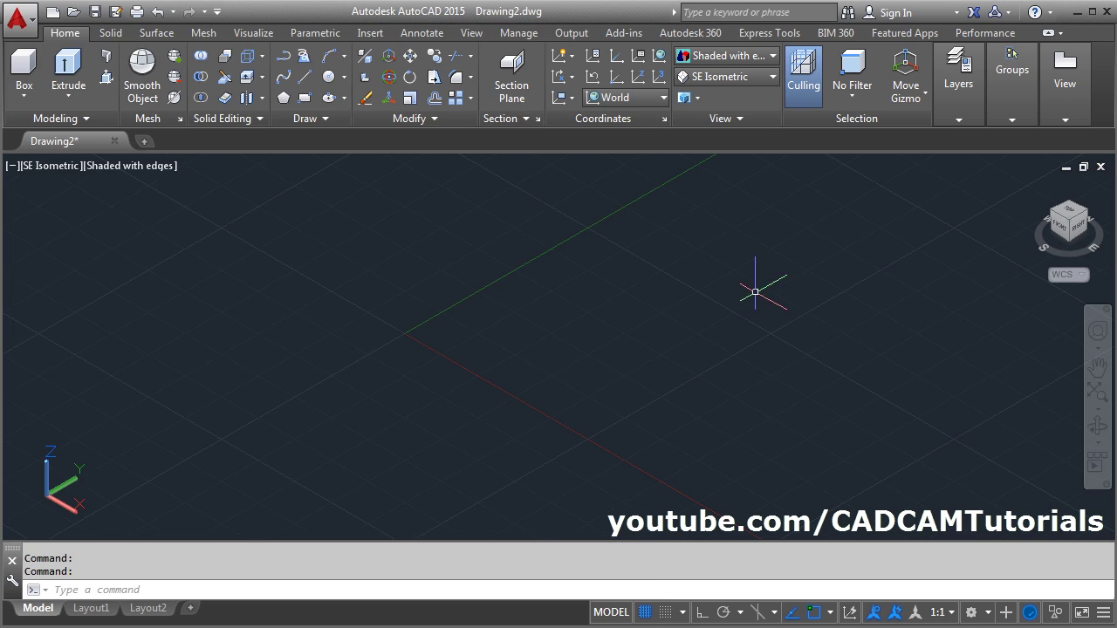
click(632, 99)
click(616, 199)
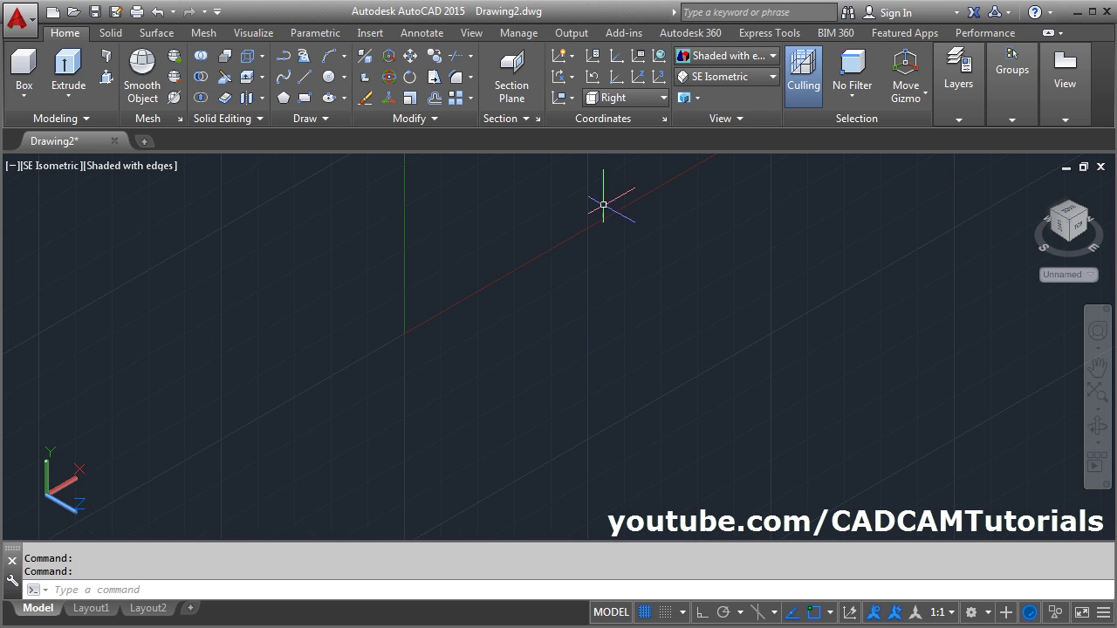
shift+middle_drag(568, 306, 488, 366)
key(alt+Tab)
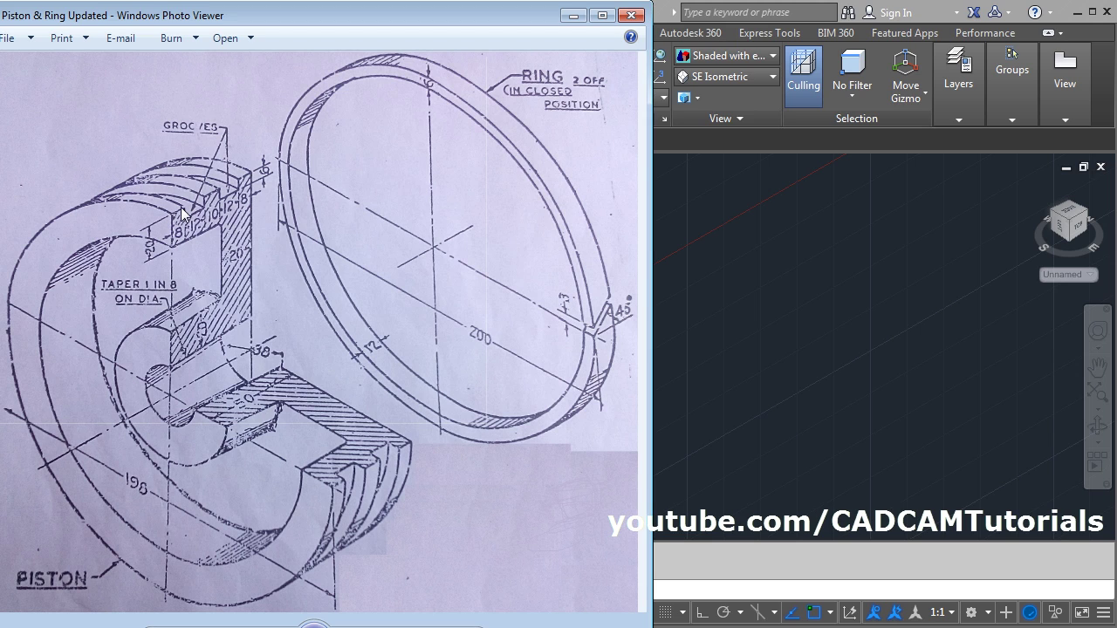
key(alt+Tab)
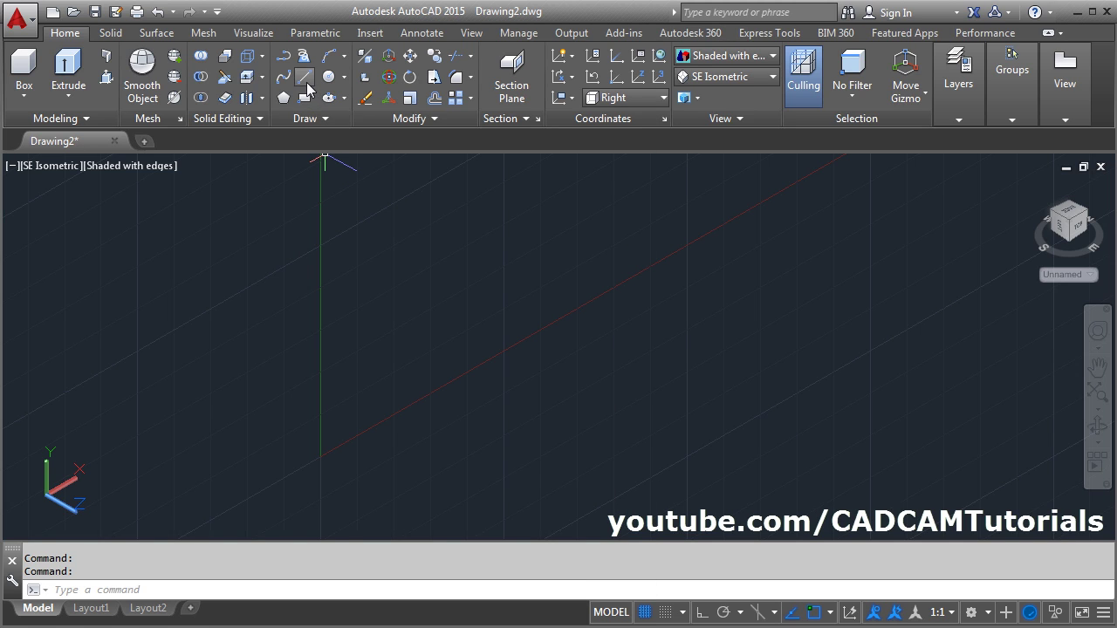
Step: Start the profile line with Ortho on, drawing 8- and 6-unit segments
click(306, 78)
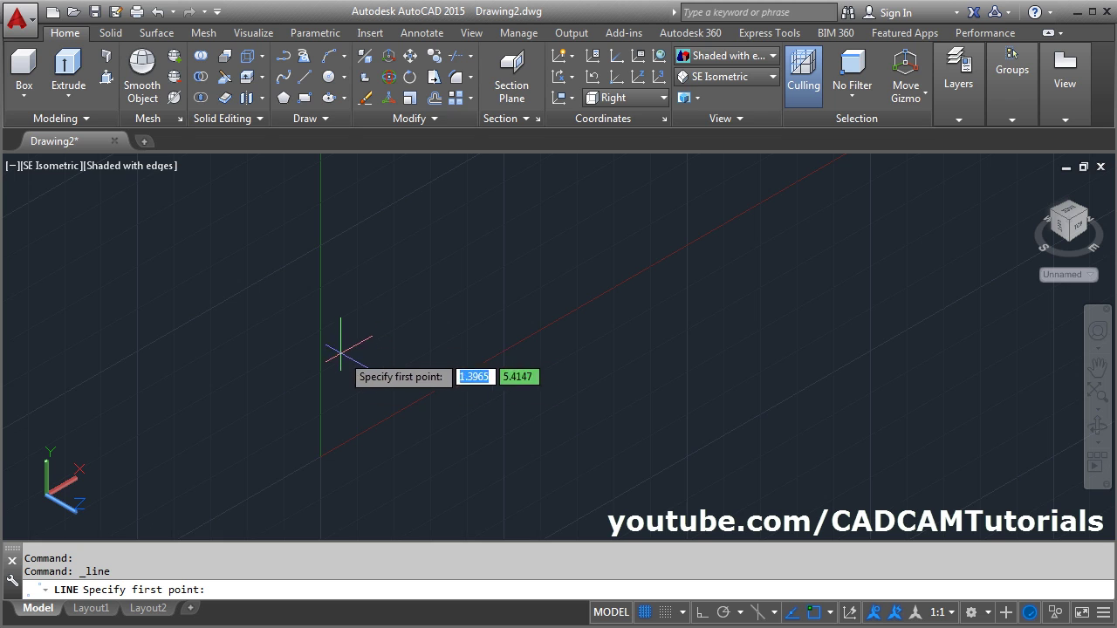
click(337, 275)
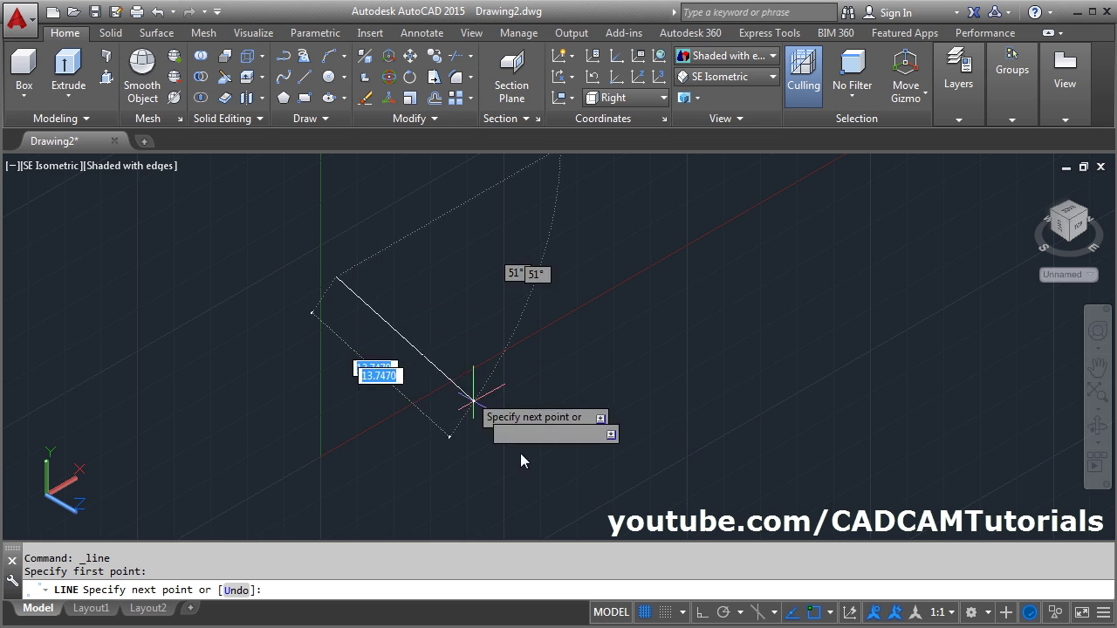
click(701, 612)
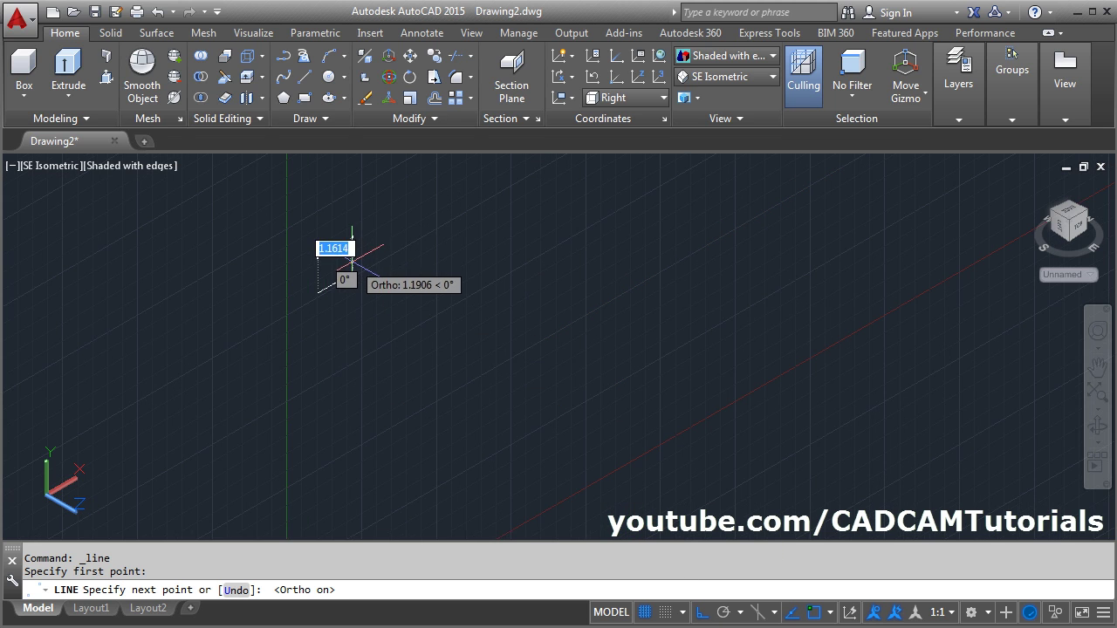
scroll(344, 275, up, 3)
key(alt+Tab)
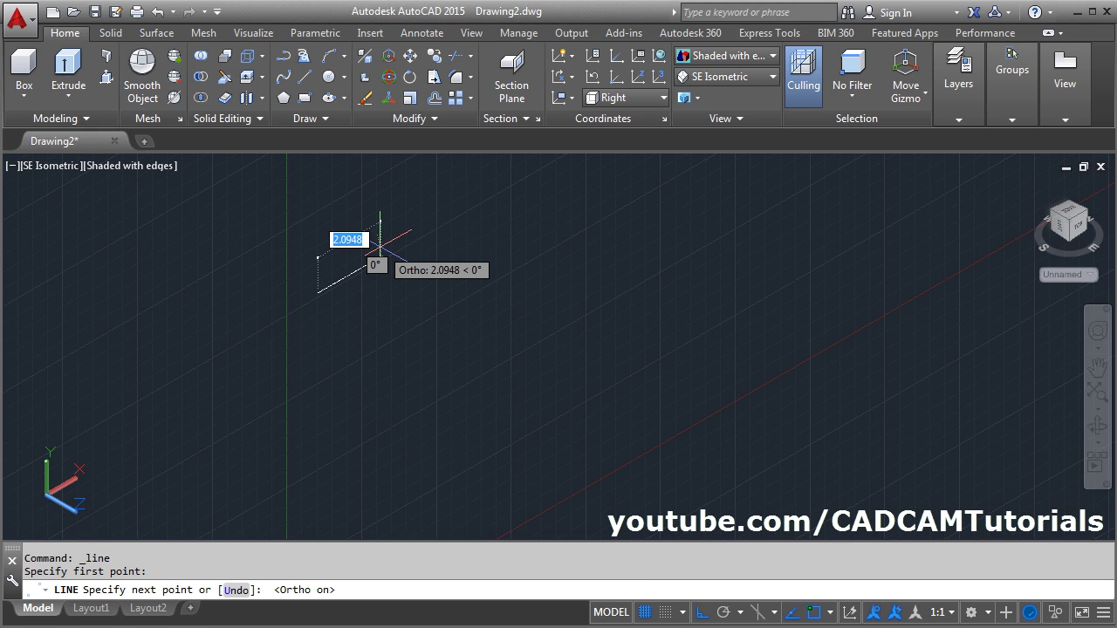
text(8)
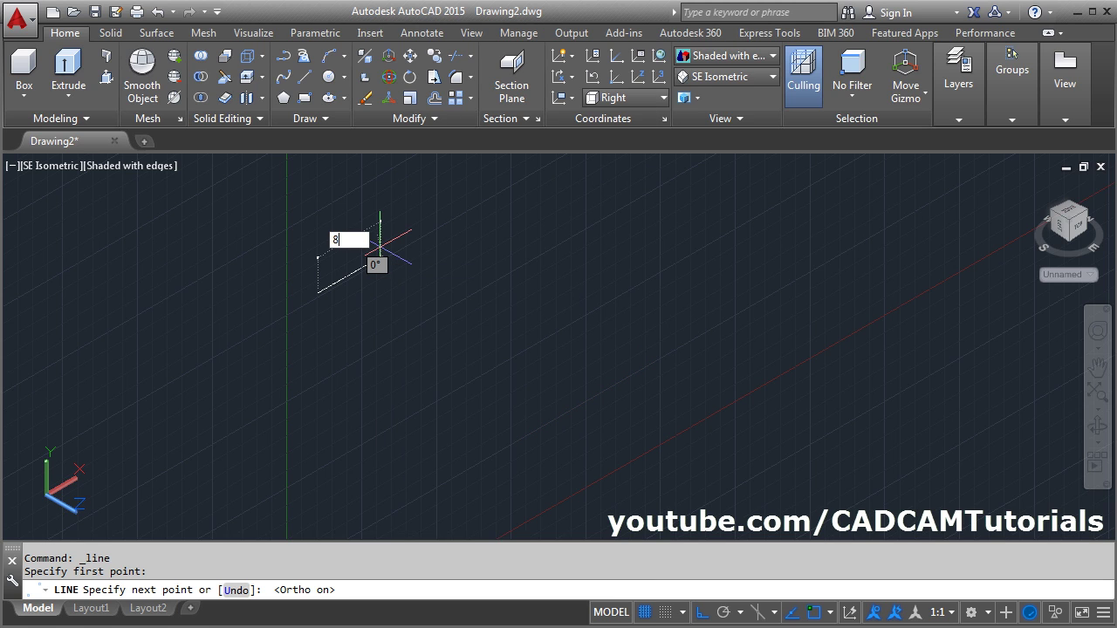
key(Return)
scroll(597, 363, down, 2)
mouse_move(643, 369)
middle_down()
mouse_move(518, 399)
mouse_move(293, 419)
middle_up()
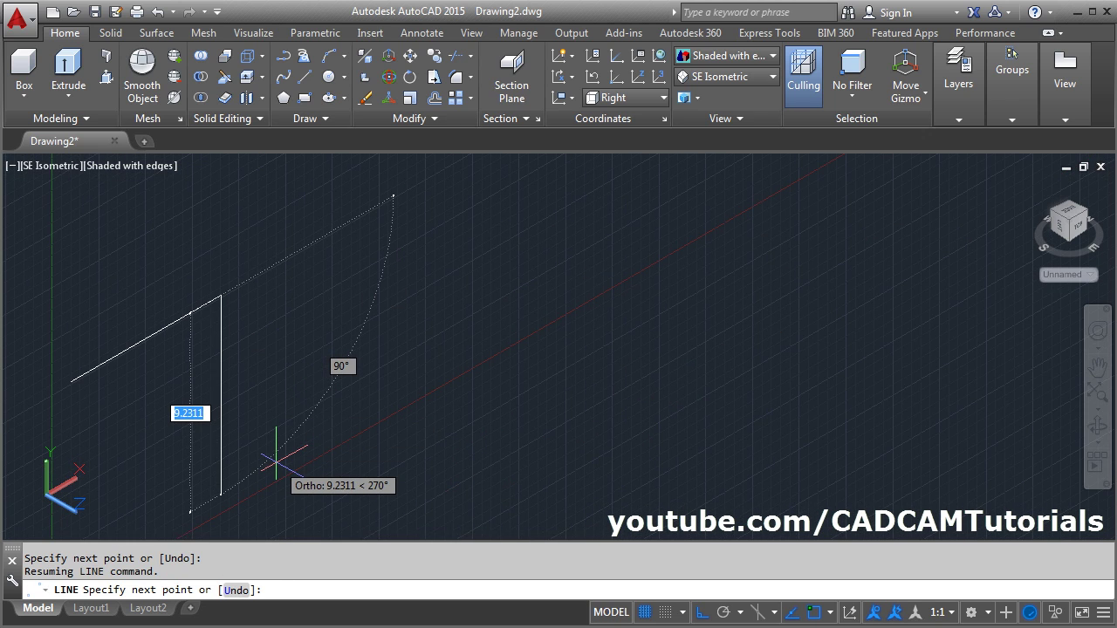
text(6)
key(Return)
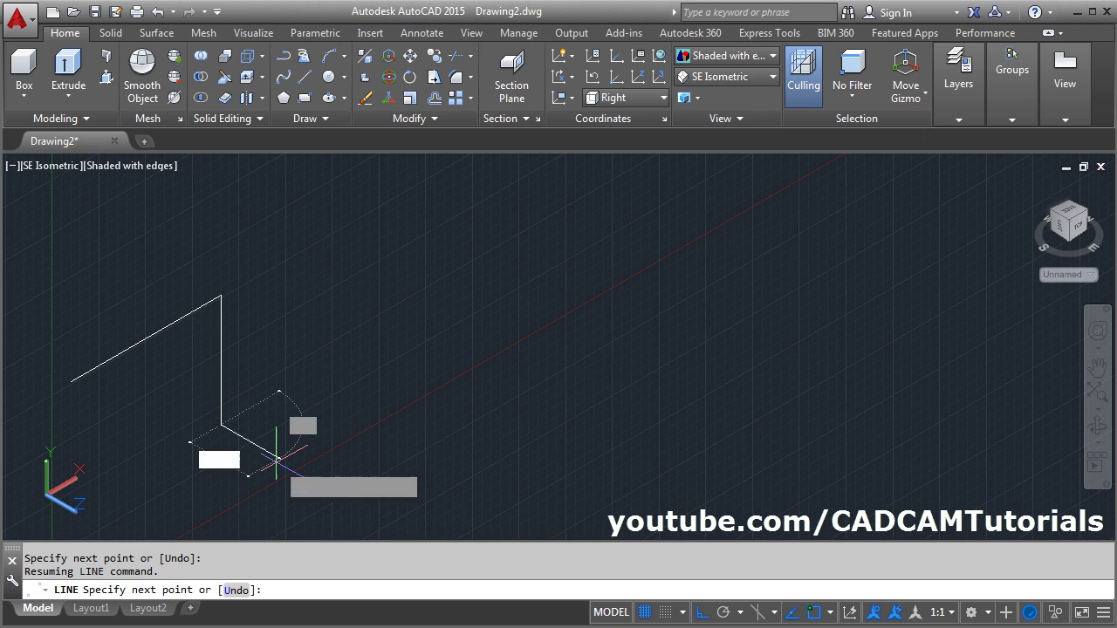
Step: Add a 12-unit segment and a 5-unit segment, then finish the lines
text(1)
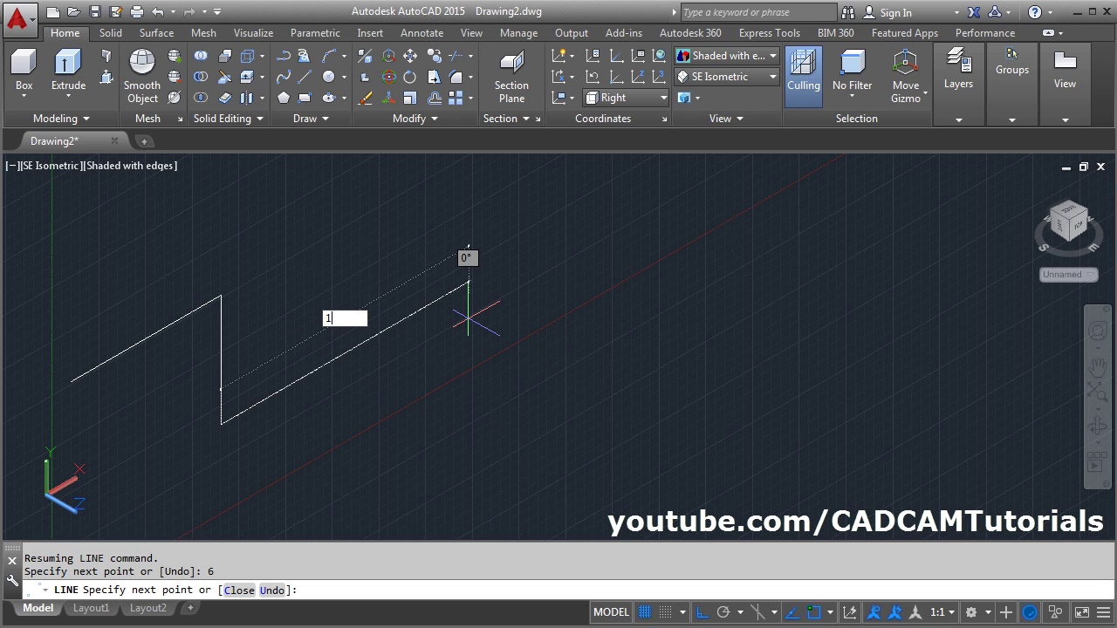
text(2)
key(Return)
scroll(469, 320, down, 1)
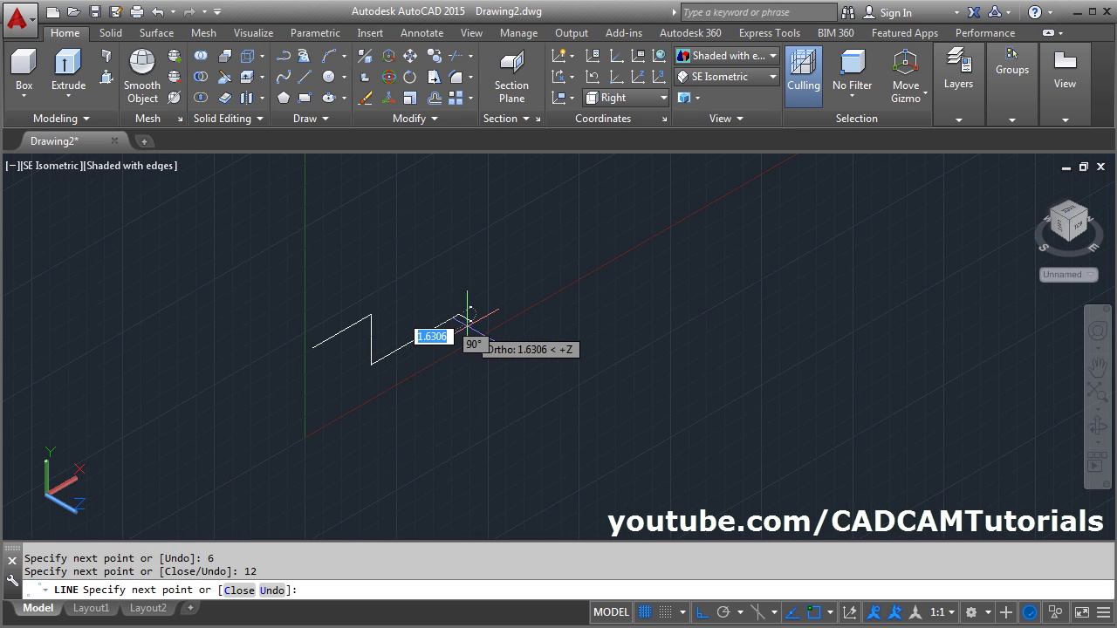
click(484, 261)
key(Return)
key(Return)
key(Return)
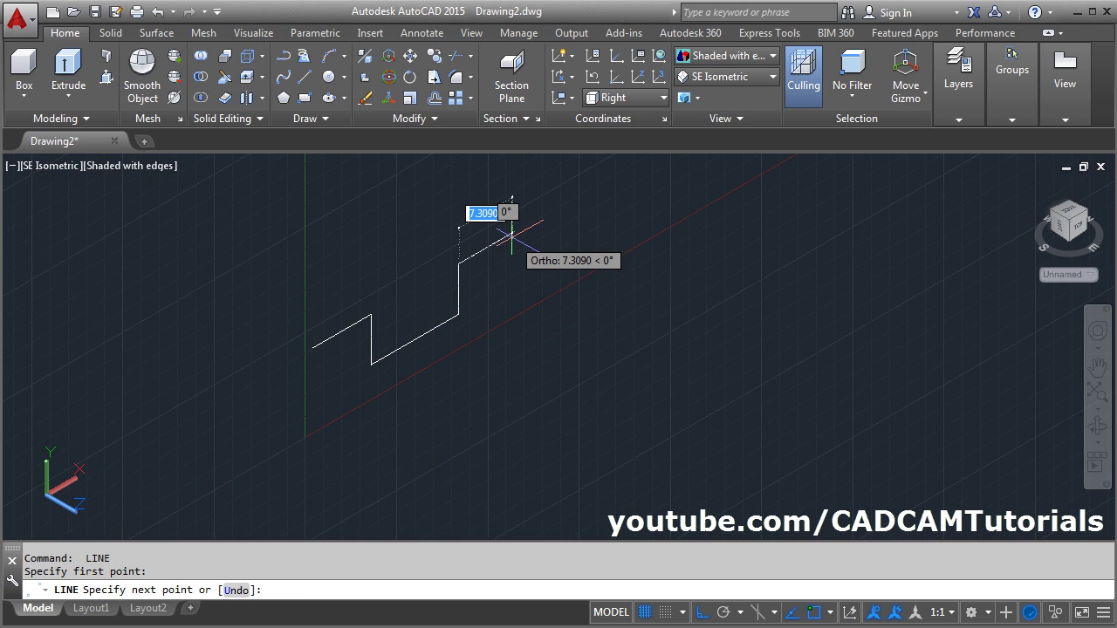
text(5)
key(Return)
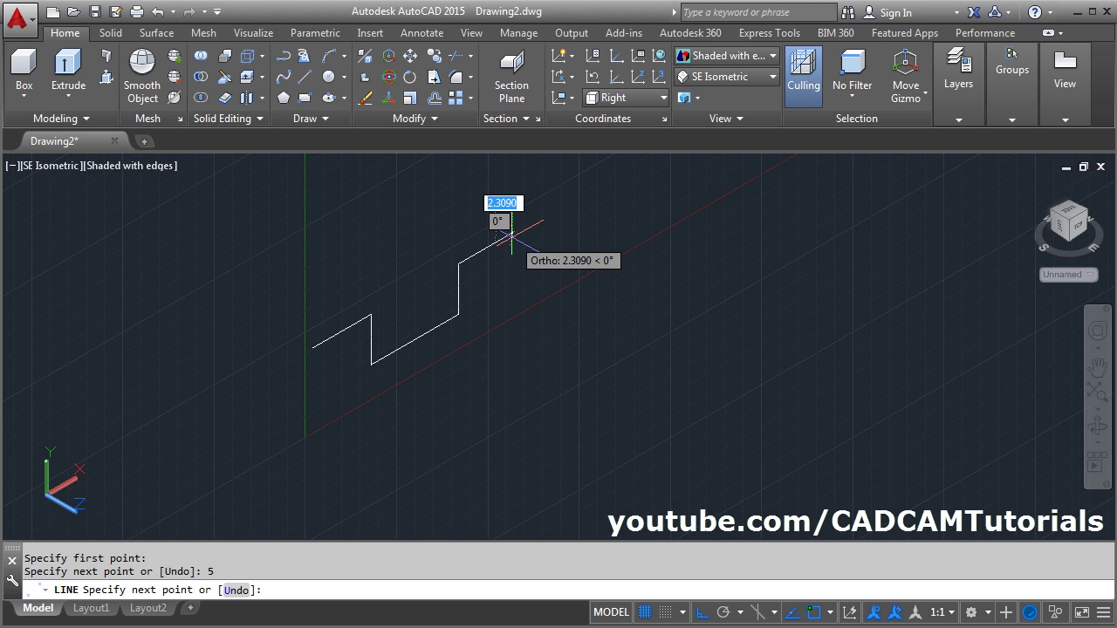
key(Return)
scroll(503, 247, down, 1)
middle_drag(553, 282, 431, 323)
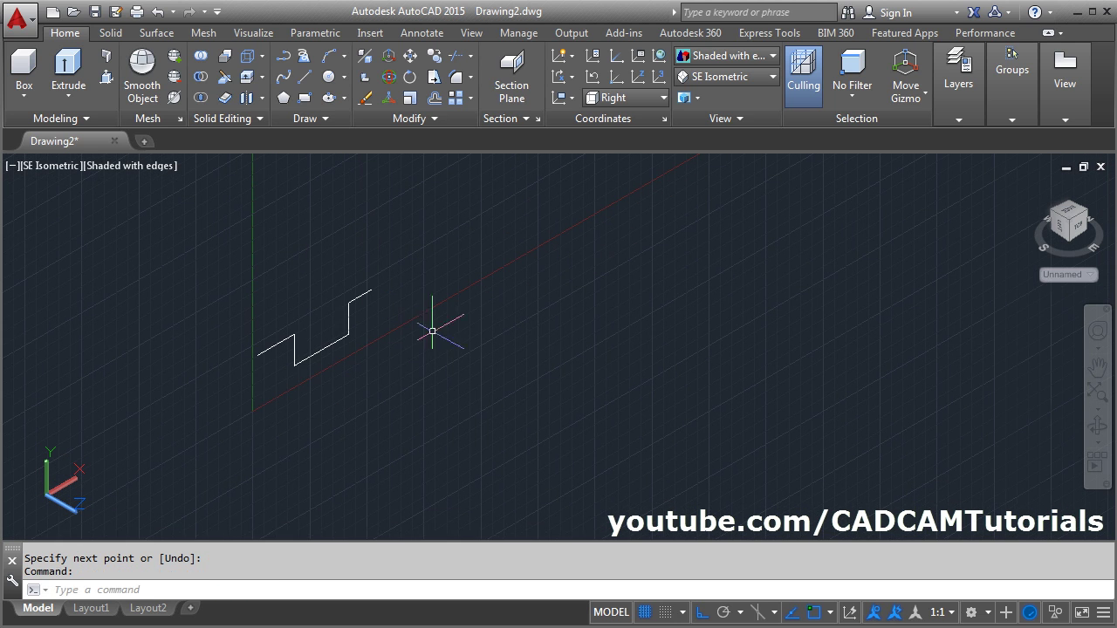
Step: Mirror the zigzag about a vertical line through its end point, keeping the original
click(433, 120)
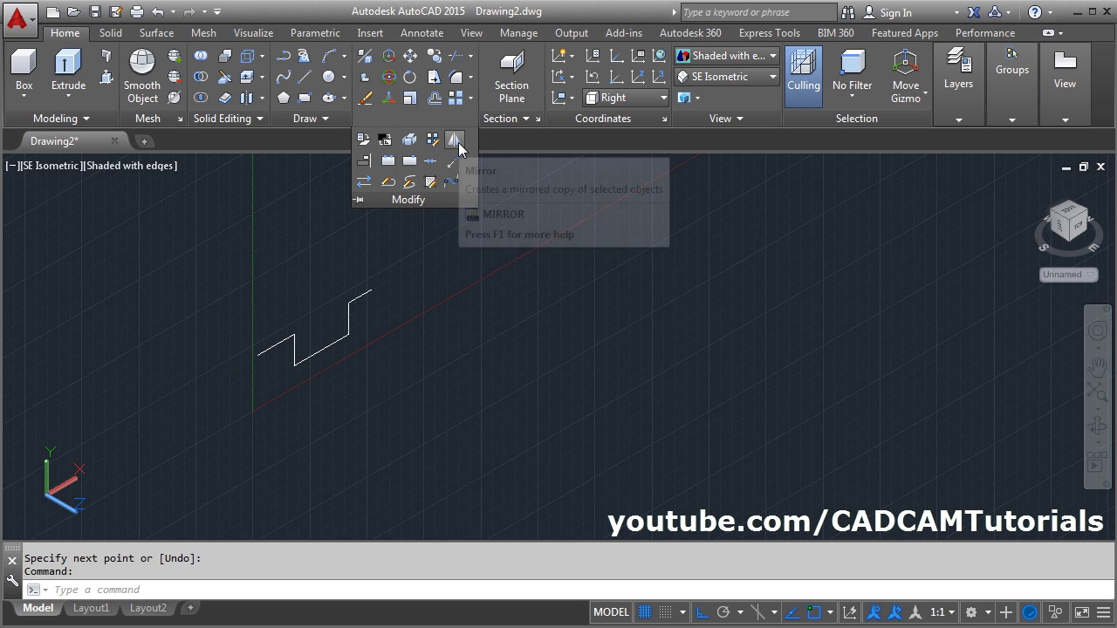
click(453, 139)
click(399, 272)
click(179, 444)
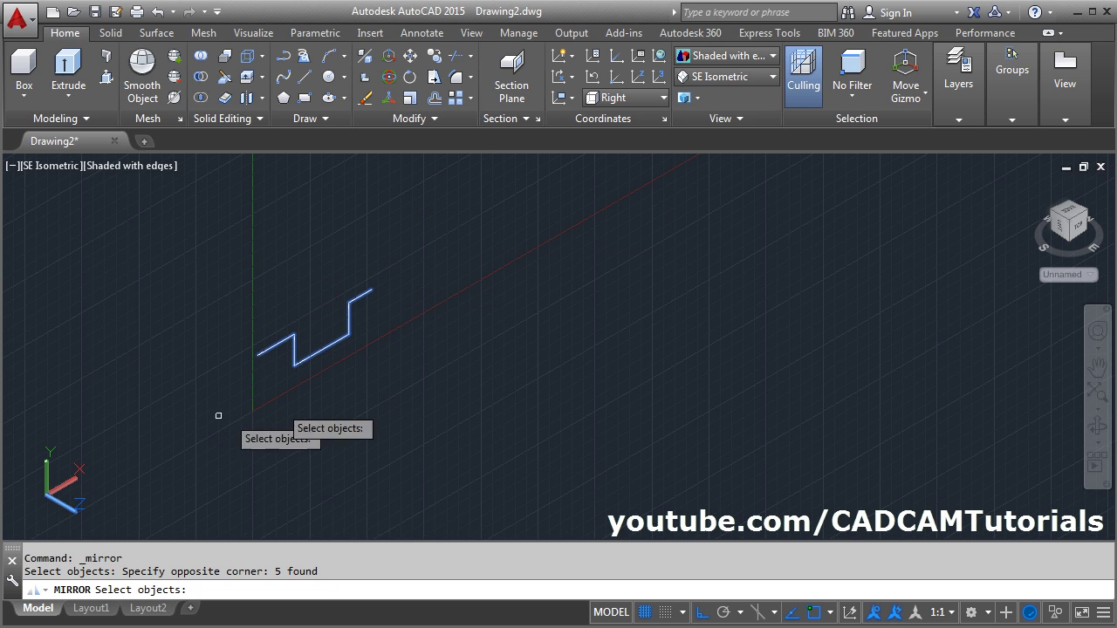
key(Return)
click(371, 289)
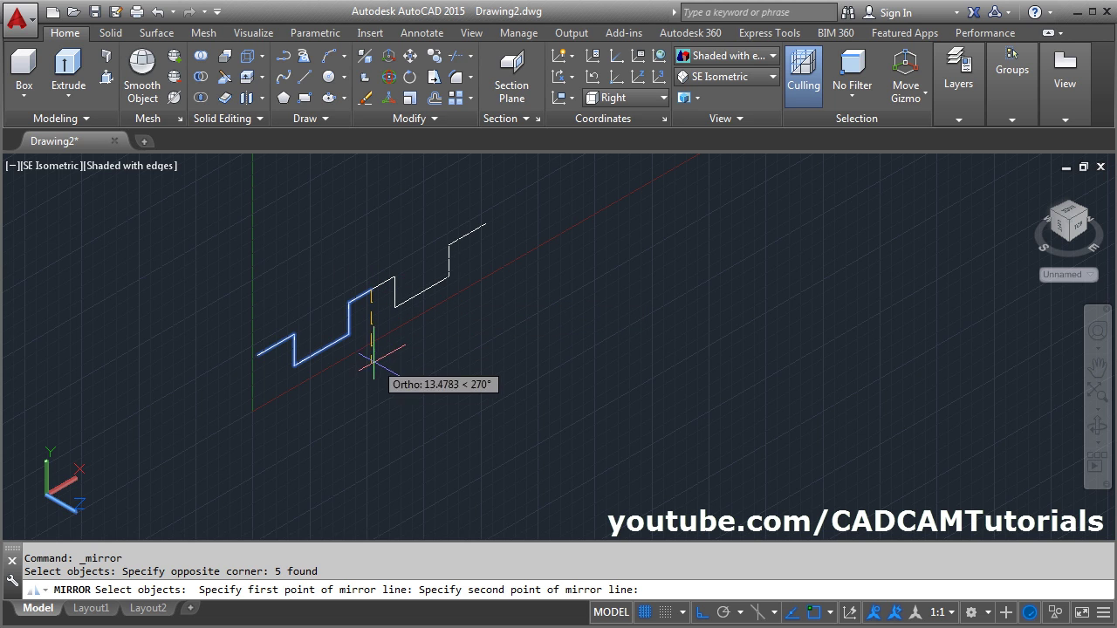
click(372, 434)
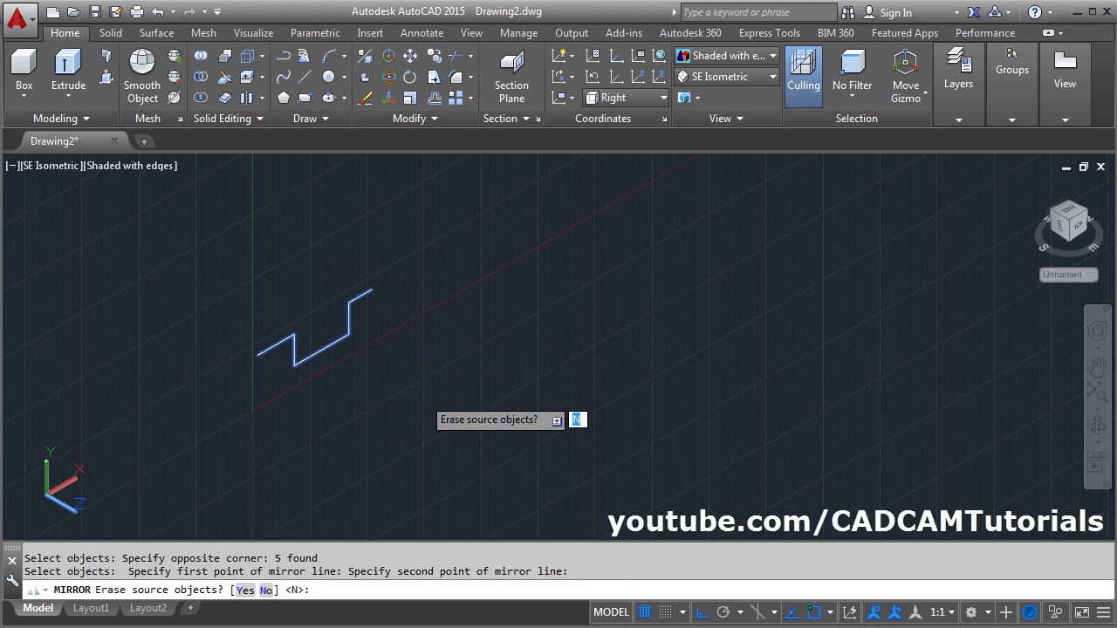
key(Return)
key(alt+Tab)
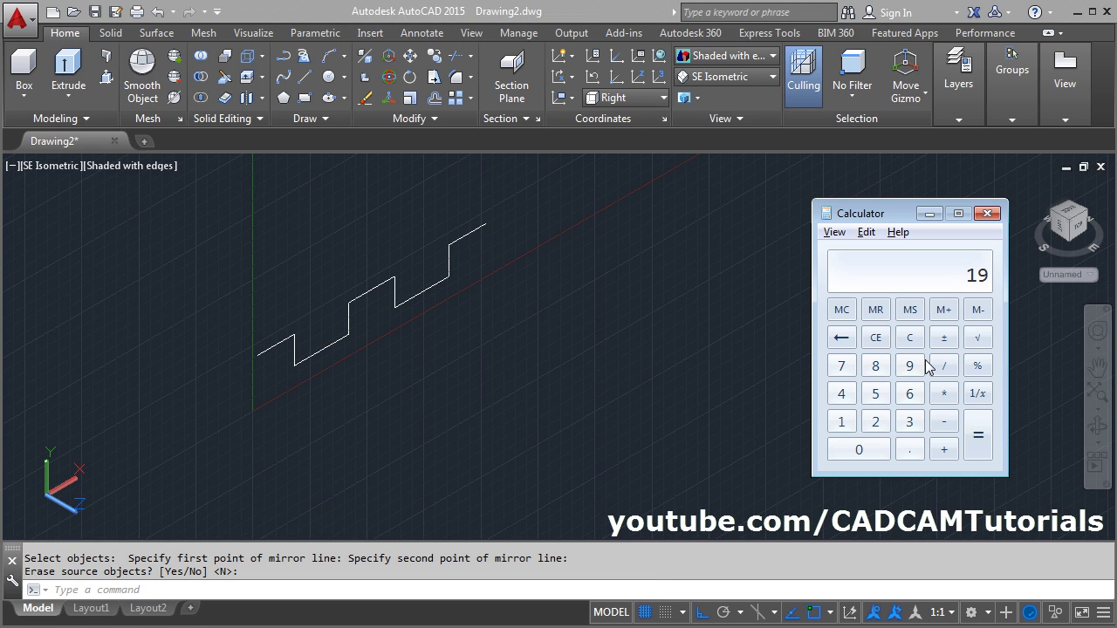
Step: Compute the line length in Calculator, getting 80
text(8)
text(3)
text(/2)
key(Return)
click(444, 329)
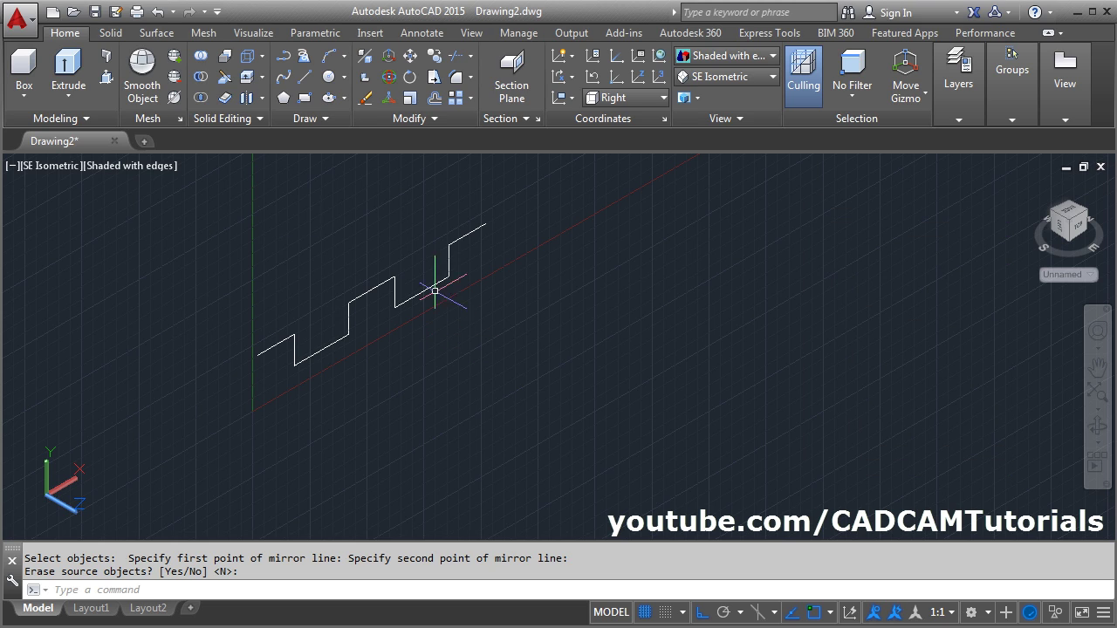
Step: Draw an 80-unit line downward from the zigzag's end point
click(306, 79)
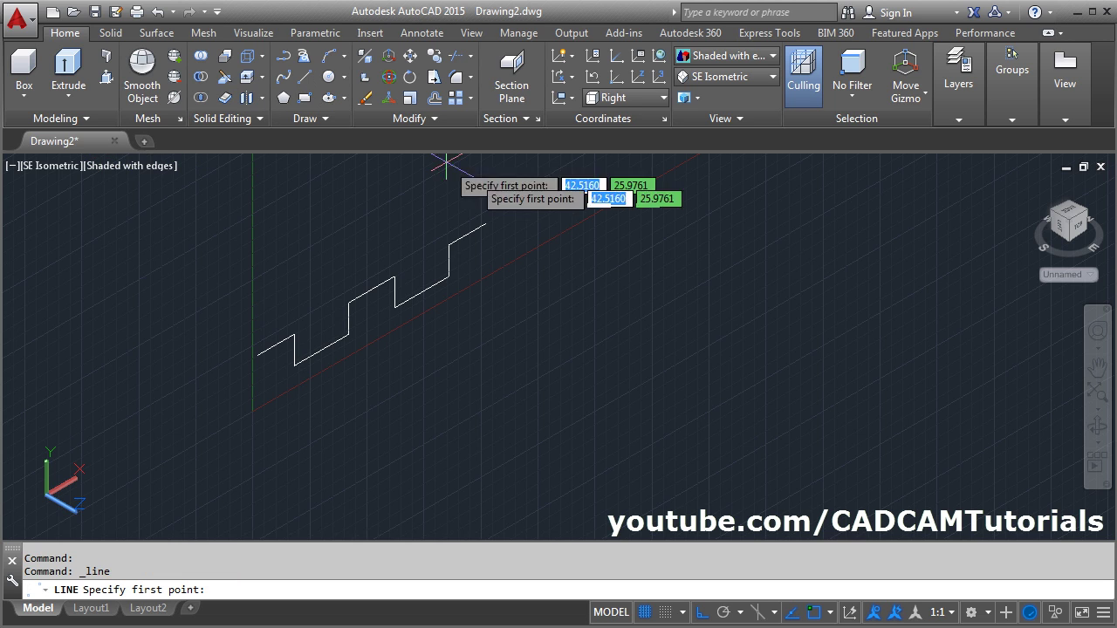
click(485, 224)
scroll(491, 313, down, 2)
scroll(491, 312, down, 2)
middle_drag(490, 313, 422, 234)
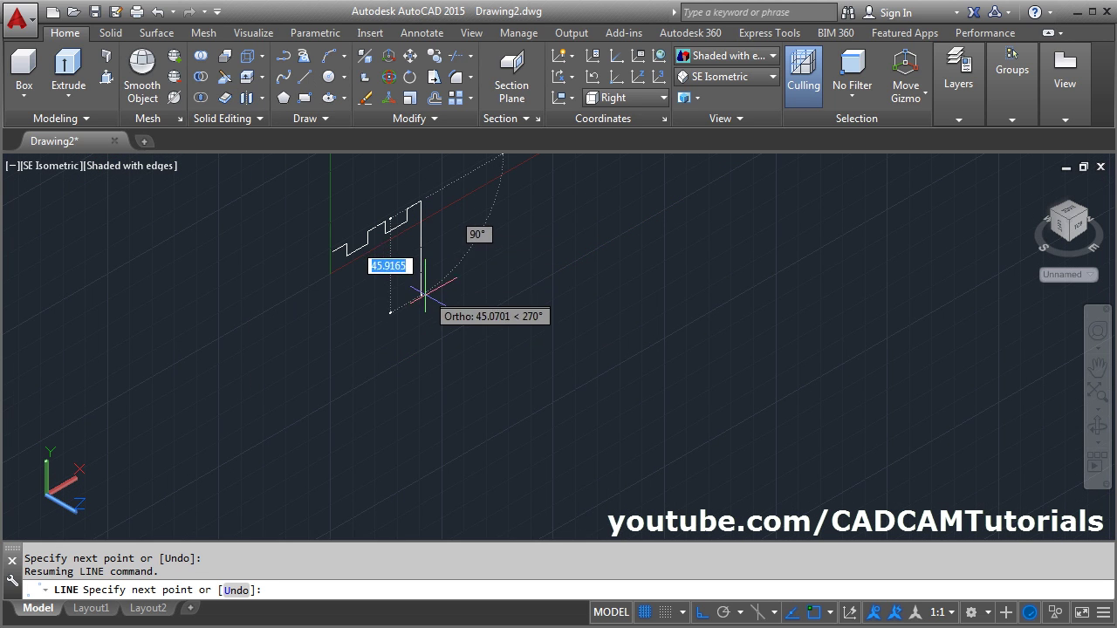
text(8)
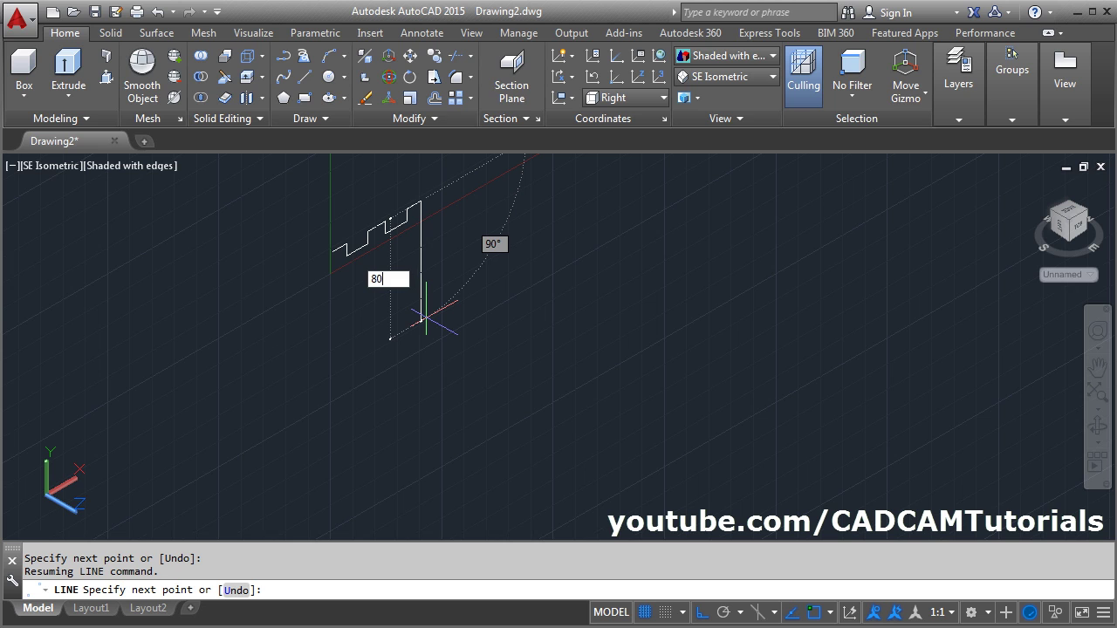
text(0)
key(Return)
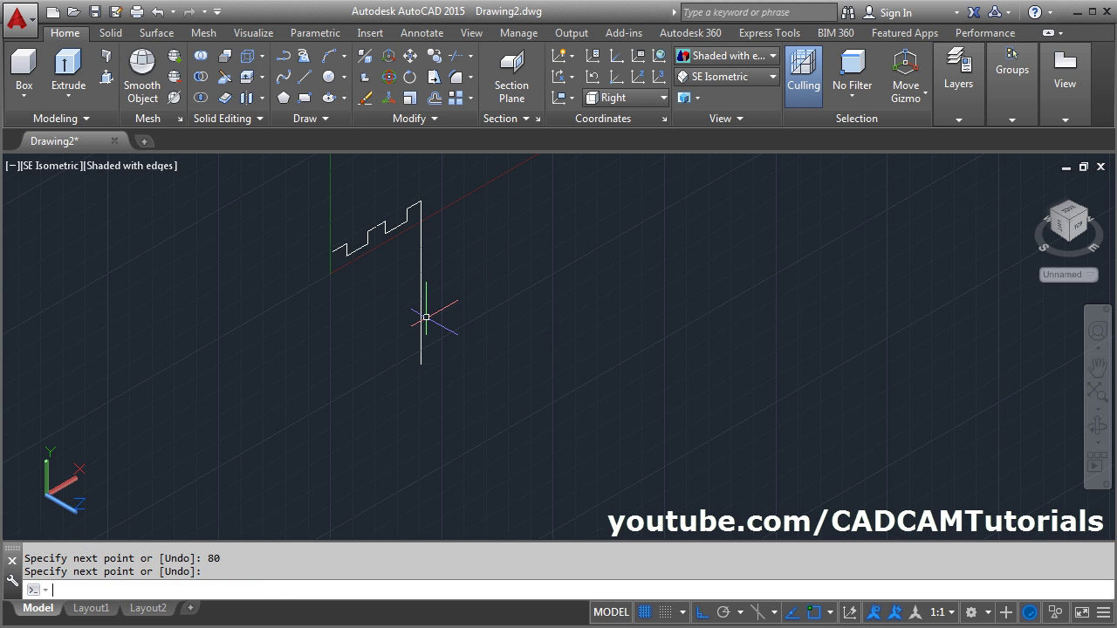
key(alt+Tab)
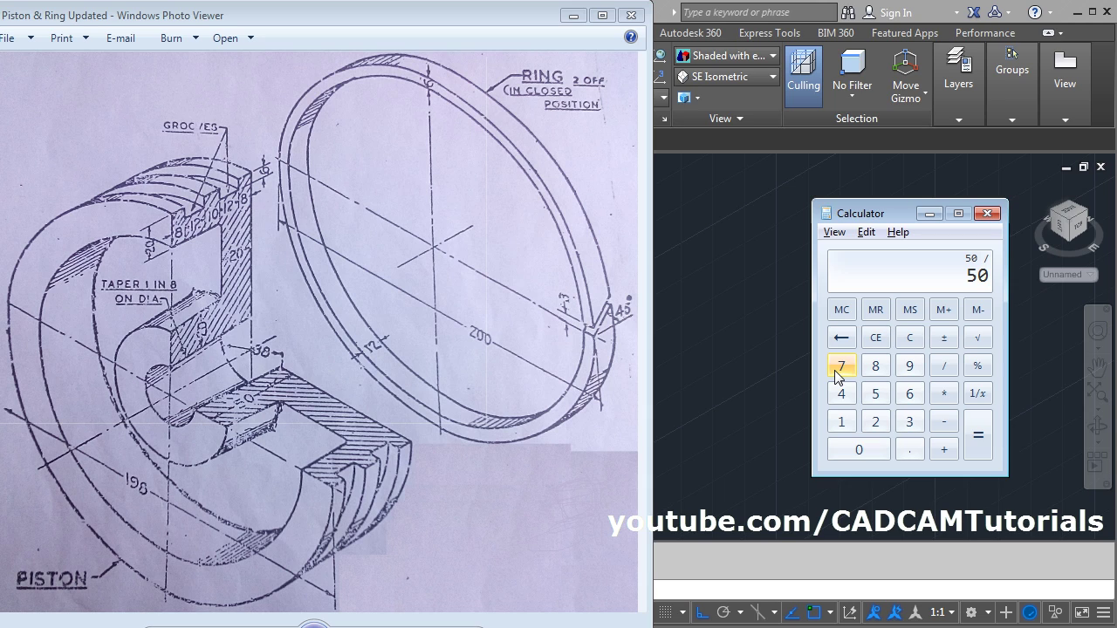
Step: Divide 50 by 8, halve it to 3.125, then close Calculator
key(Return)
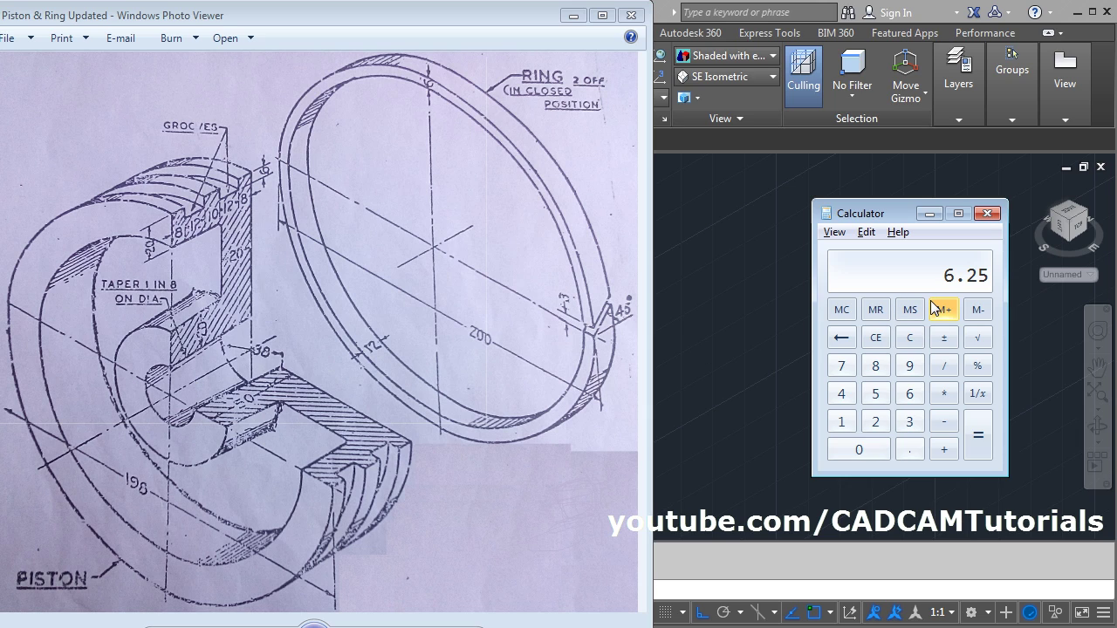
key(2)
key(Return)
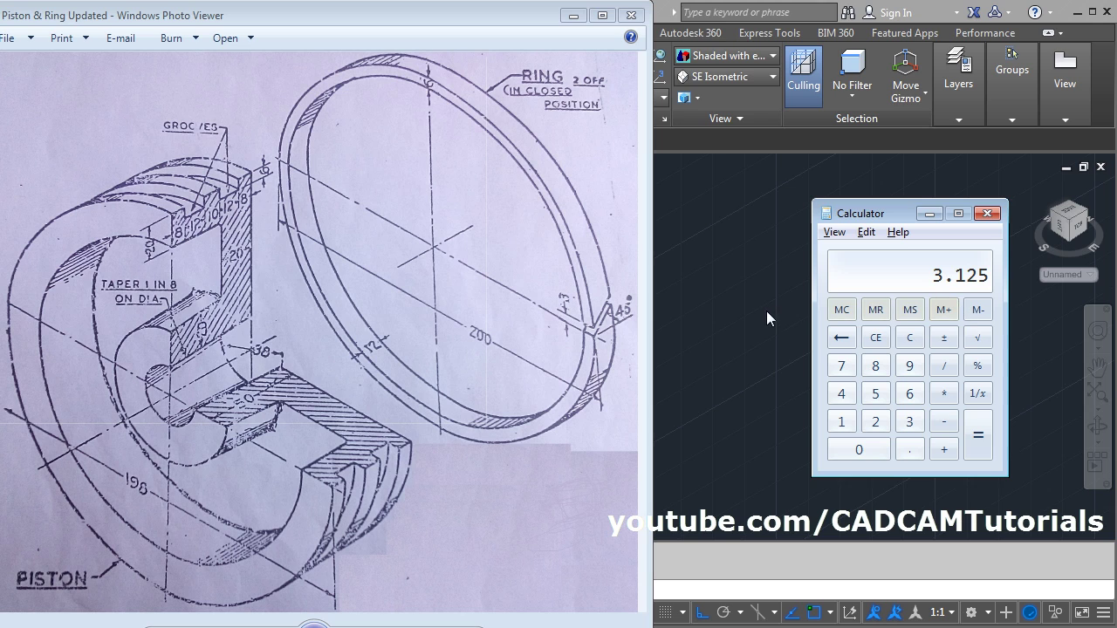
key(alt+F4)
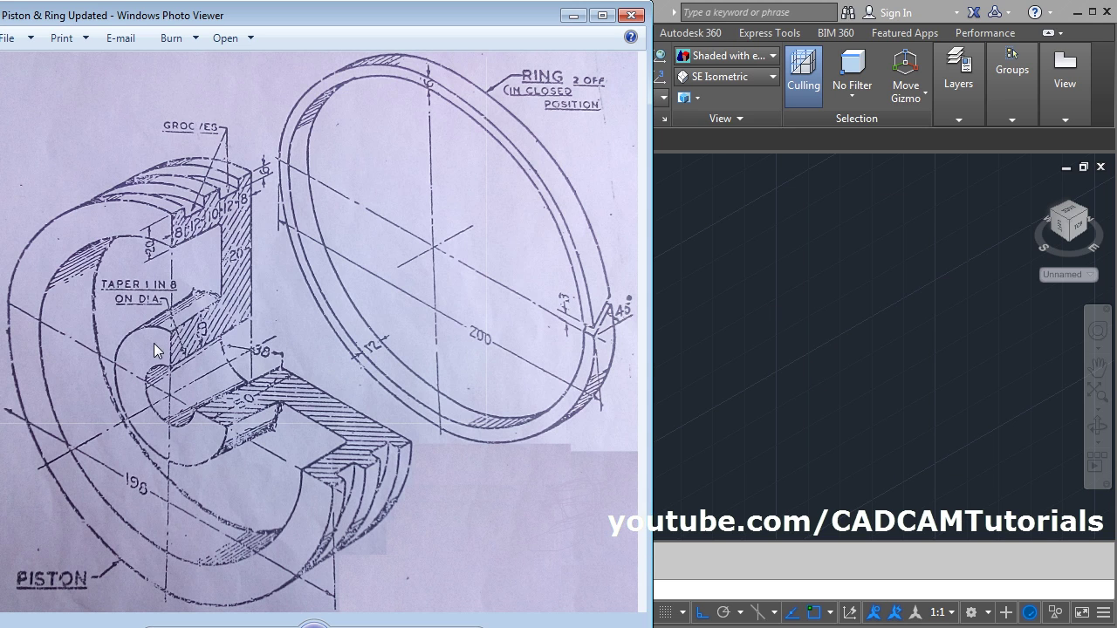
click(718, 336)
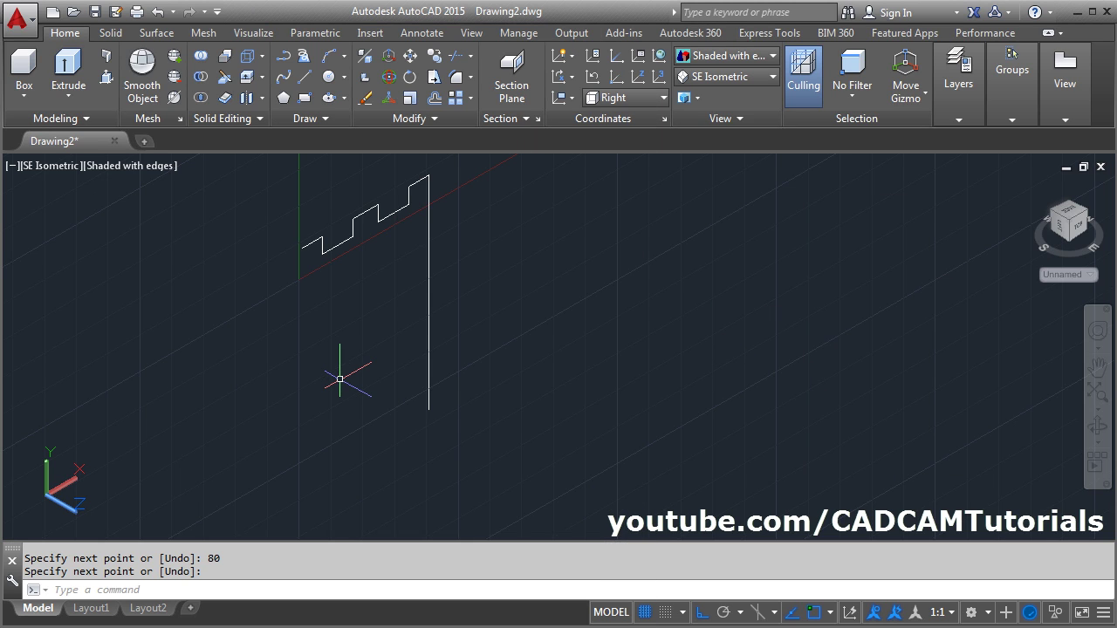
Step: Offset the 80-unit vertical line 50 units to the left
text(o)
key(Return)
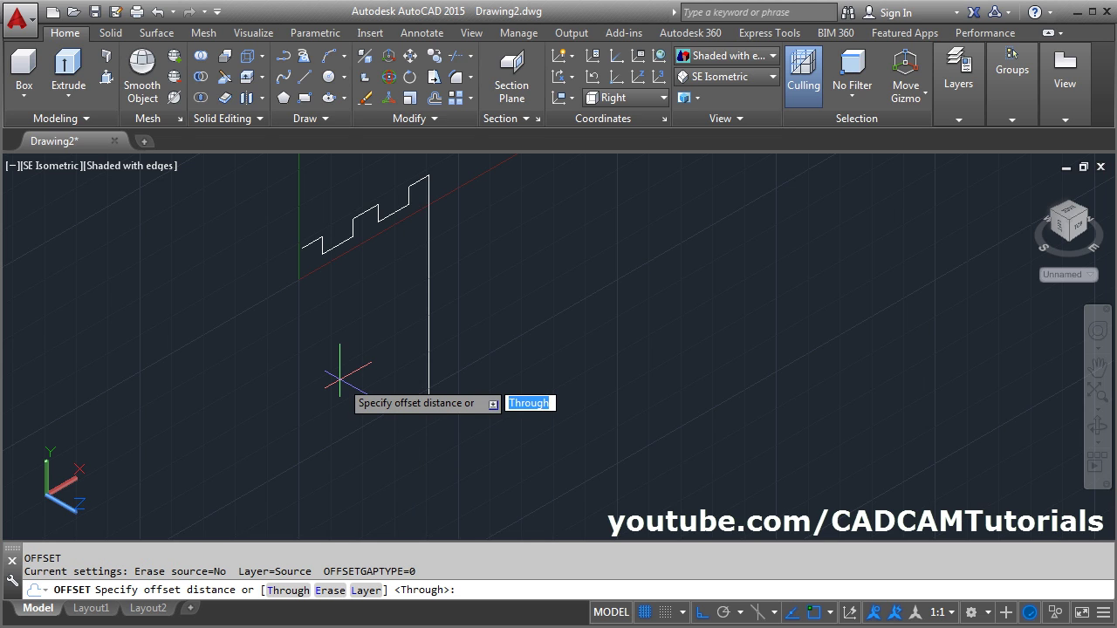
text(50)
key(Return)
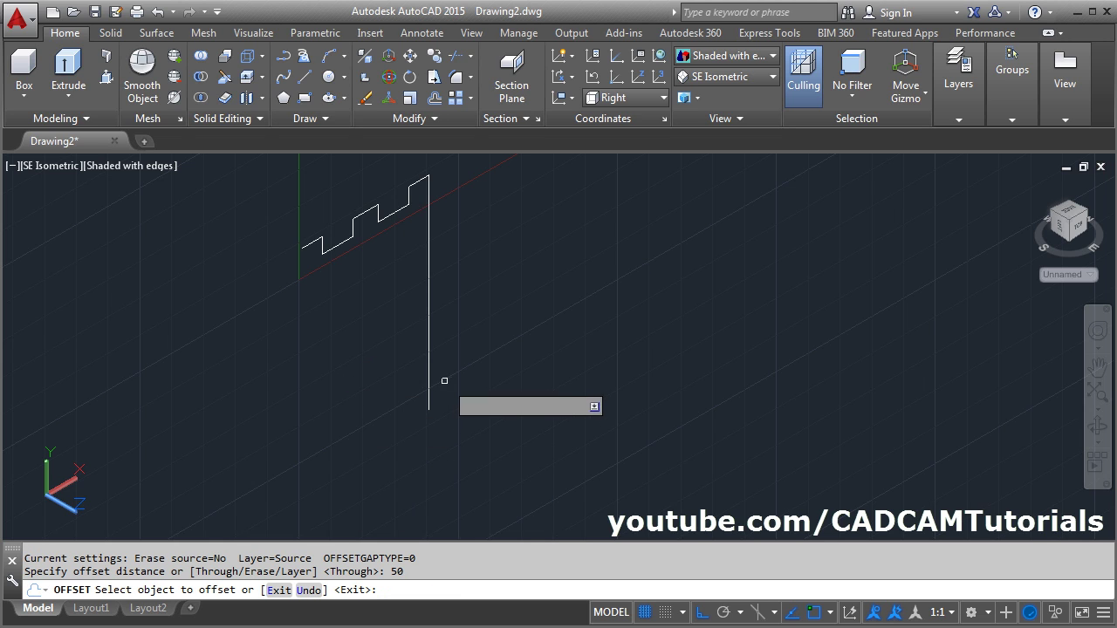
click(428, 397)
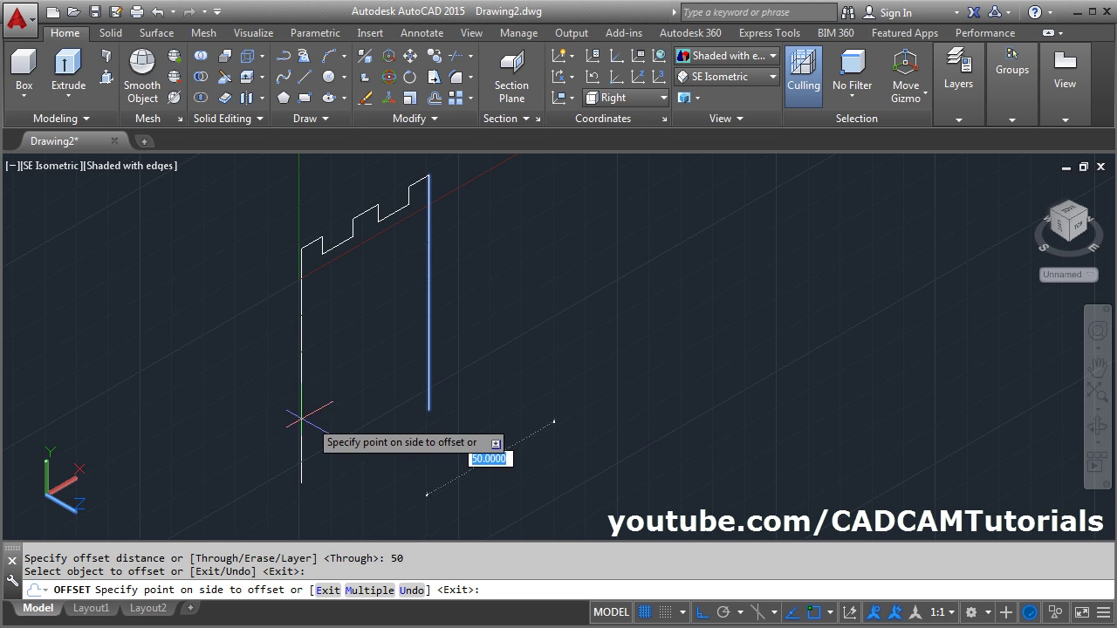
click(248, 423)
key(Return)
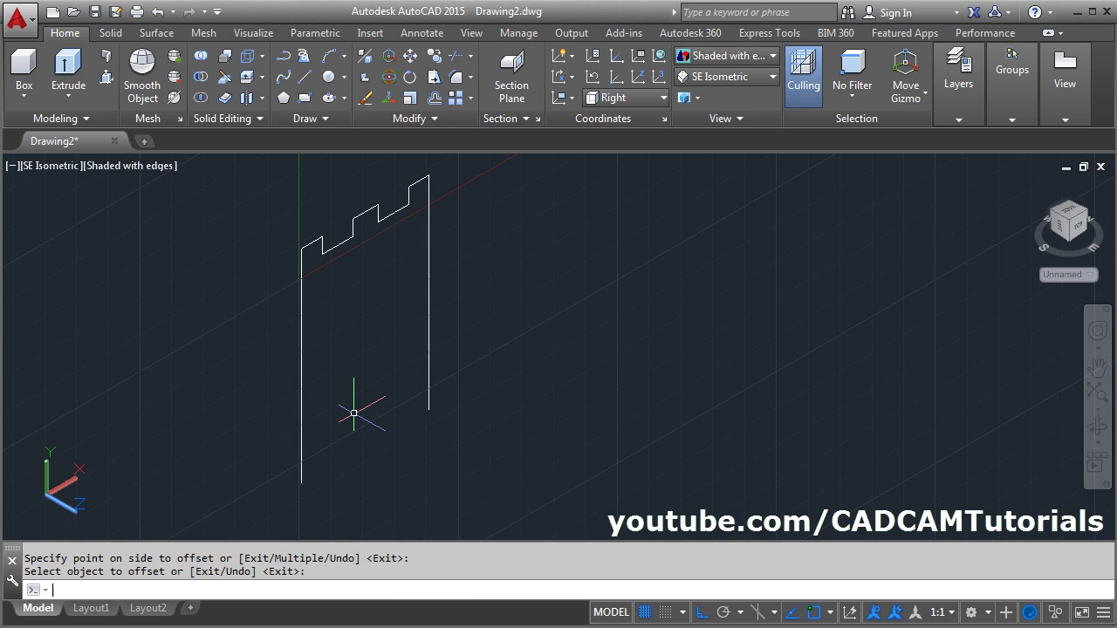
scroll(341, 496, up, 2)
middle_drag(342, 496, 341, 360)
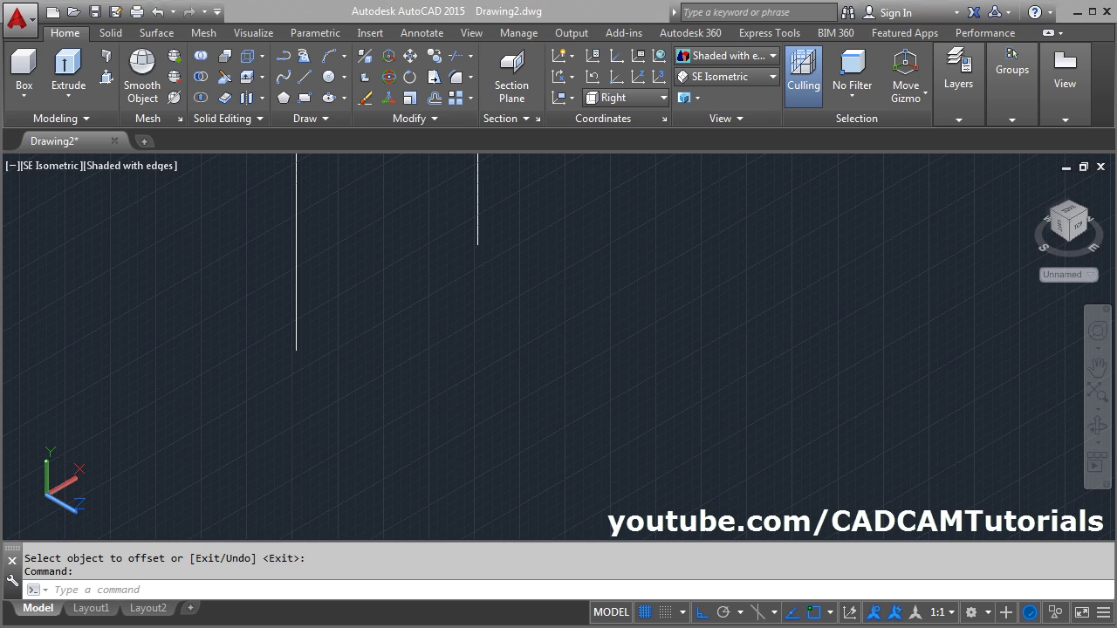
key(alt+Tab)
click(376, 401)
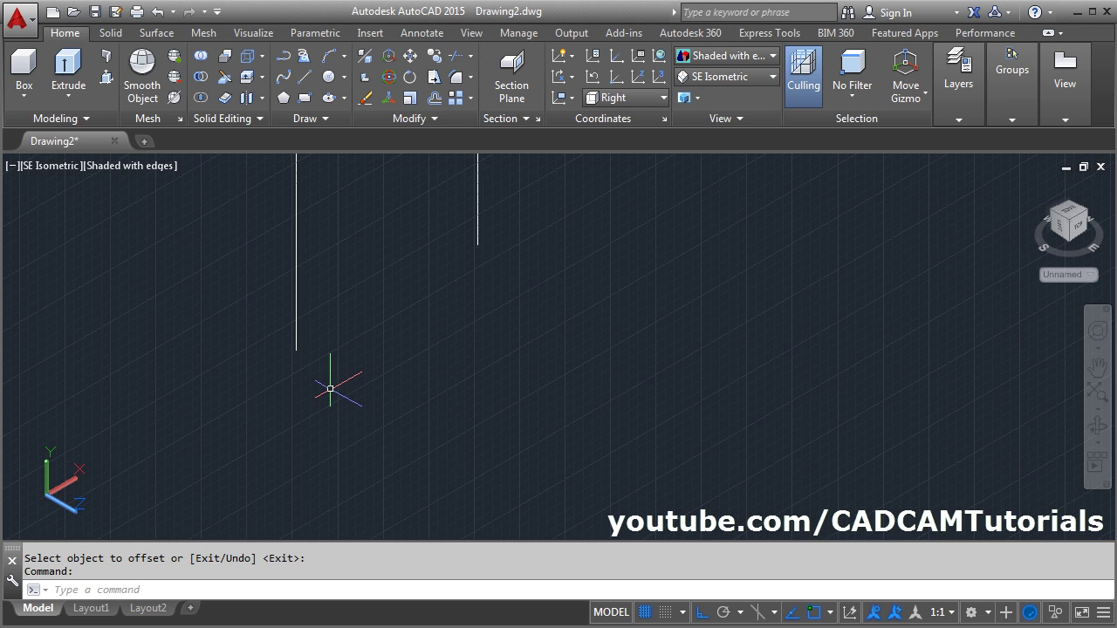
Step: Draw a 3.125-unit drop from the left line's bottom, then a line to the right line's bottom
text(L)
key(Return)
key(Escape)
text(L)
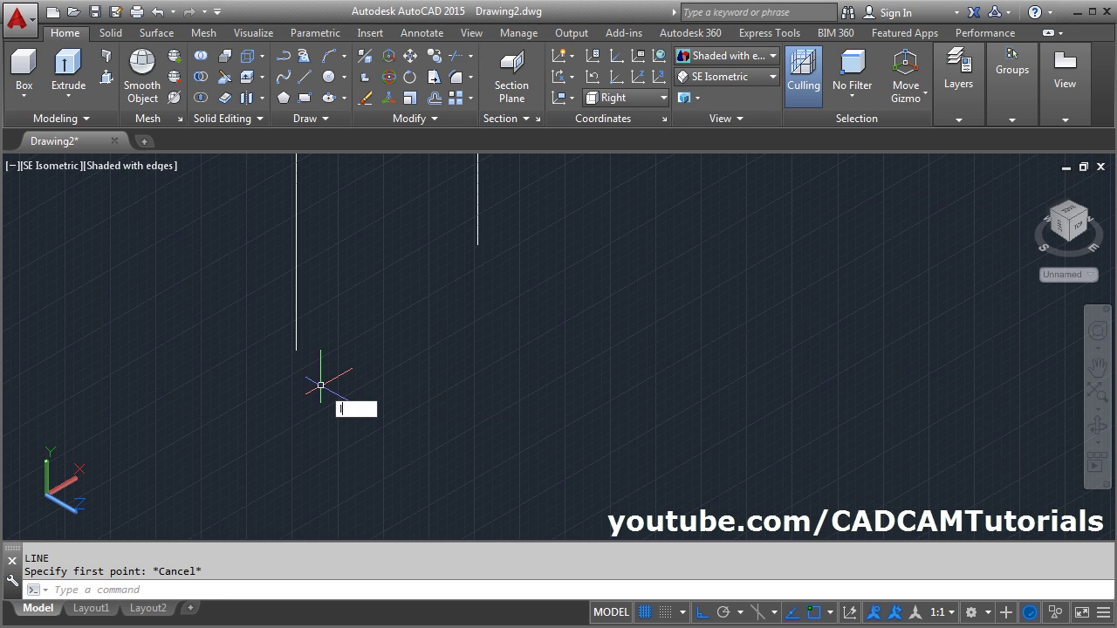
key(Return)
click(296, 349)
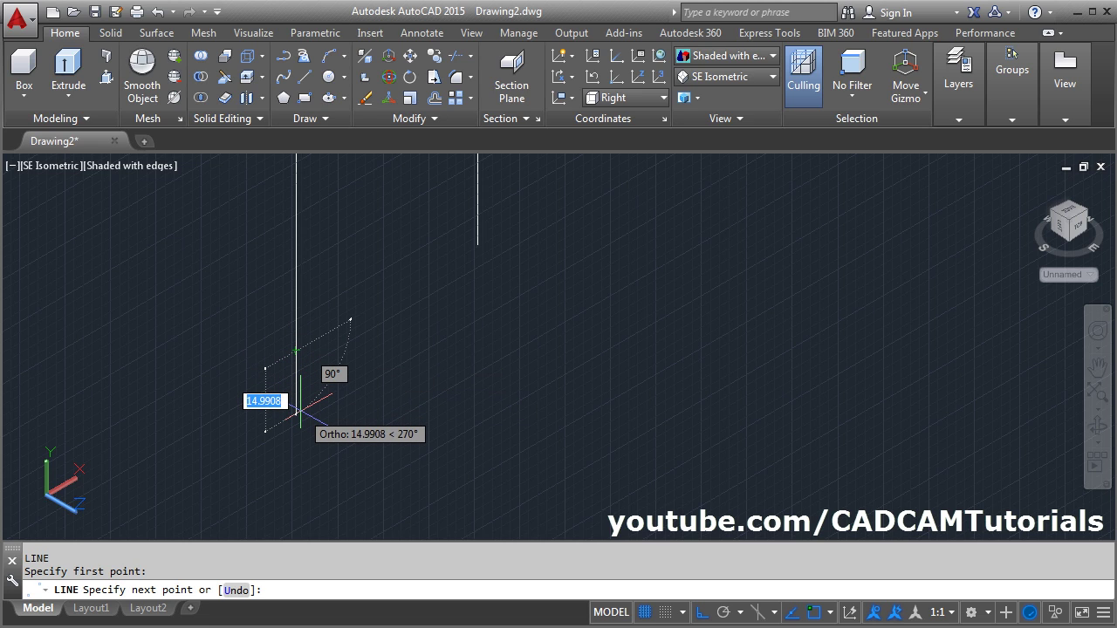
text(3.)
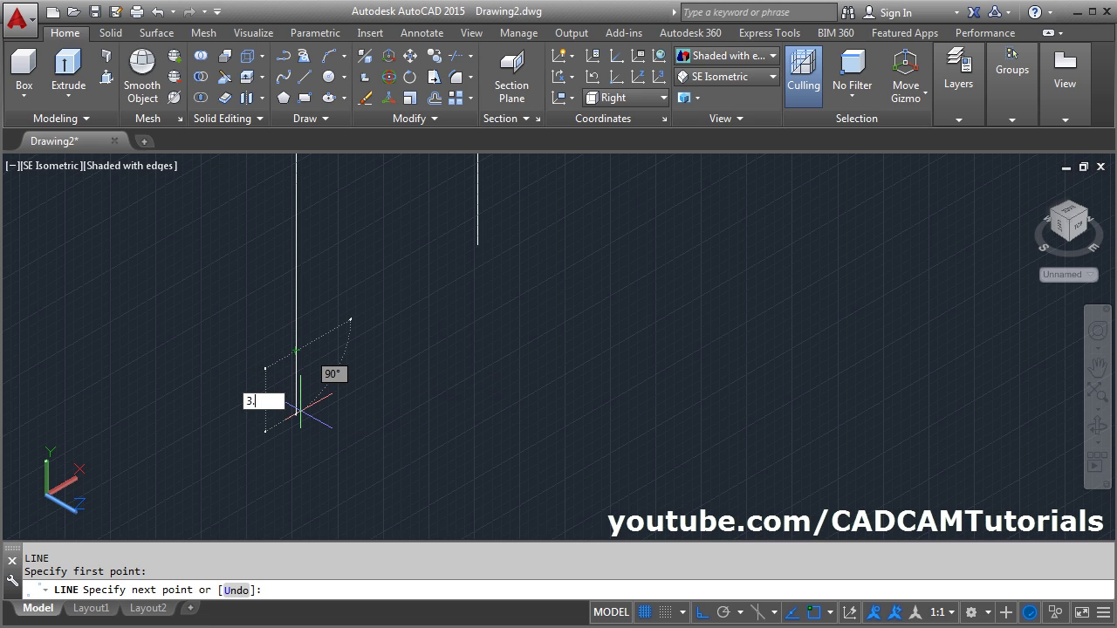
text(125)
key(Return)
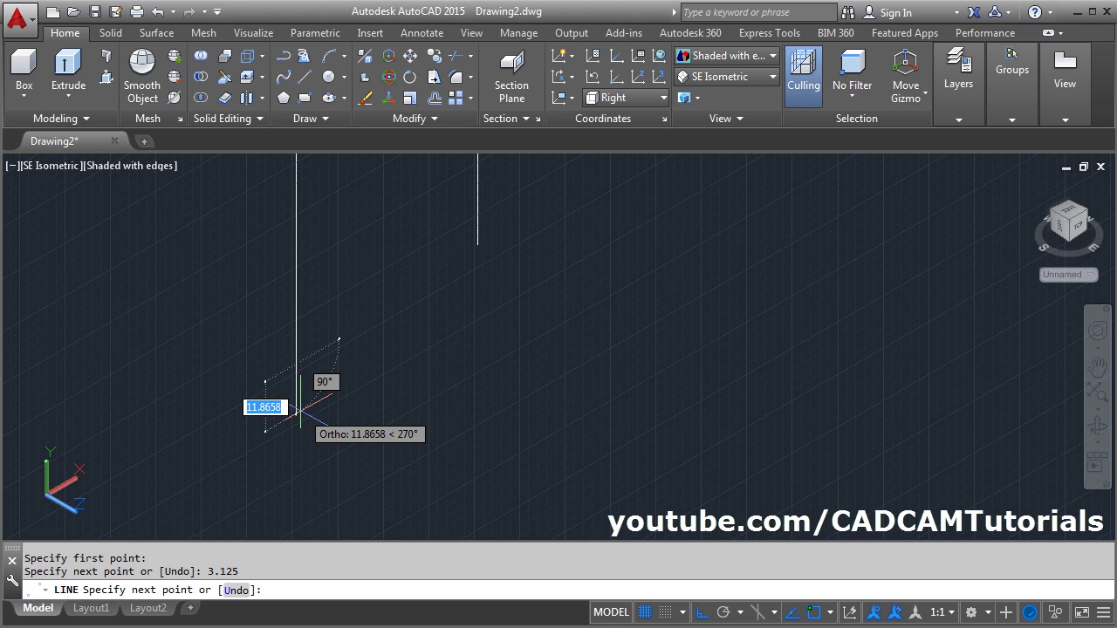
click(477, 245)
key(Return)
middle_drag(521, 301, 526, 398)
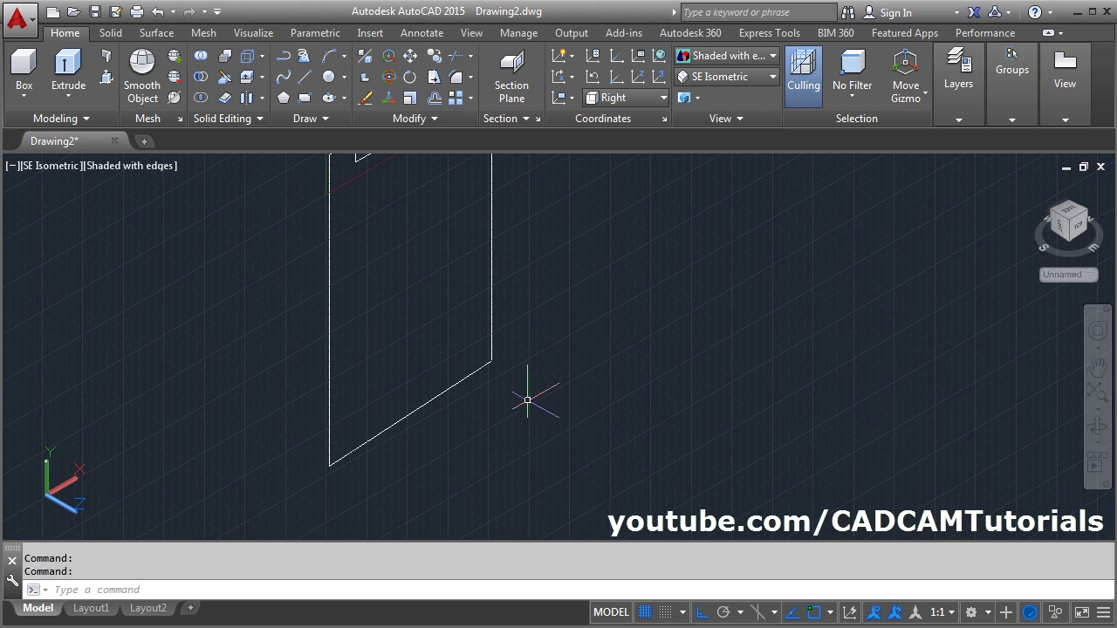
key(alt+Tab)
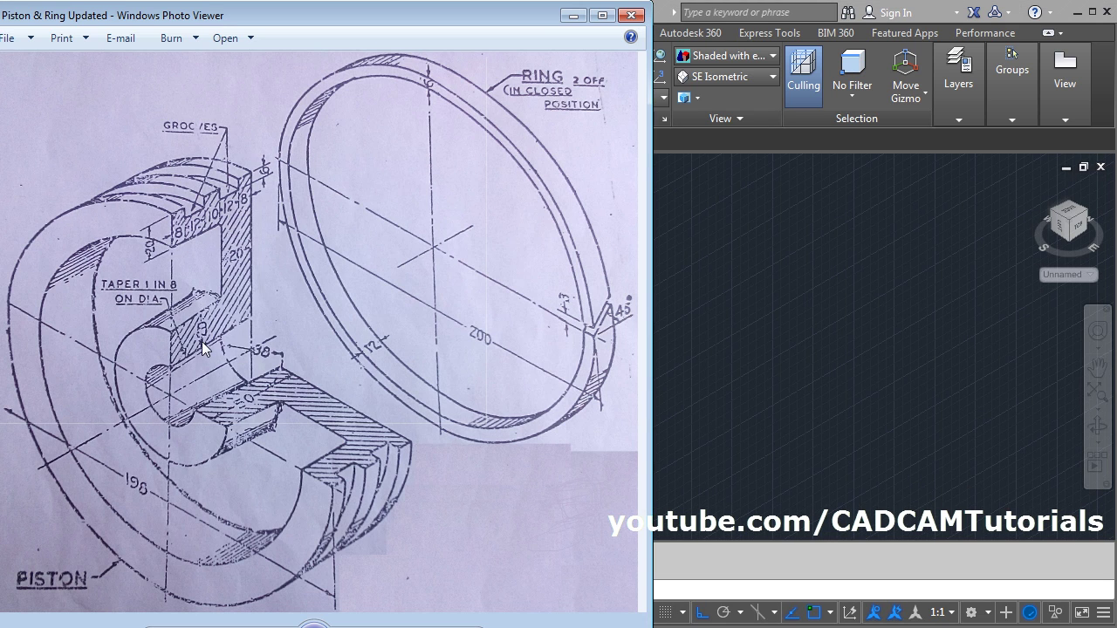
Step: Offset the slanted bottom edge 20 units upward
click(768, 381)
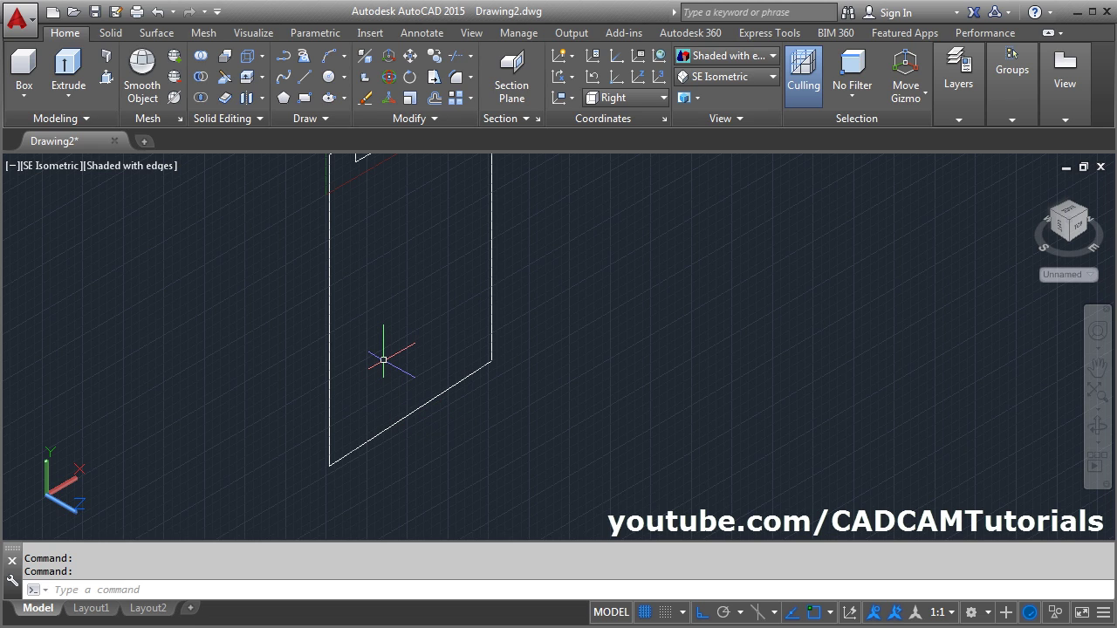
text(o)
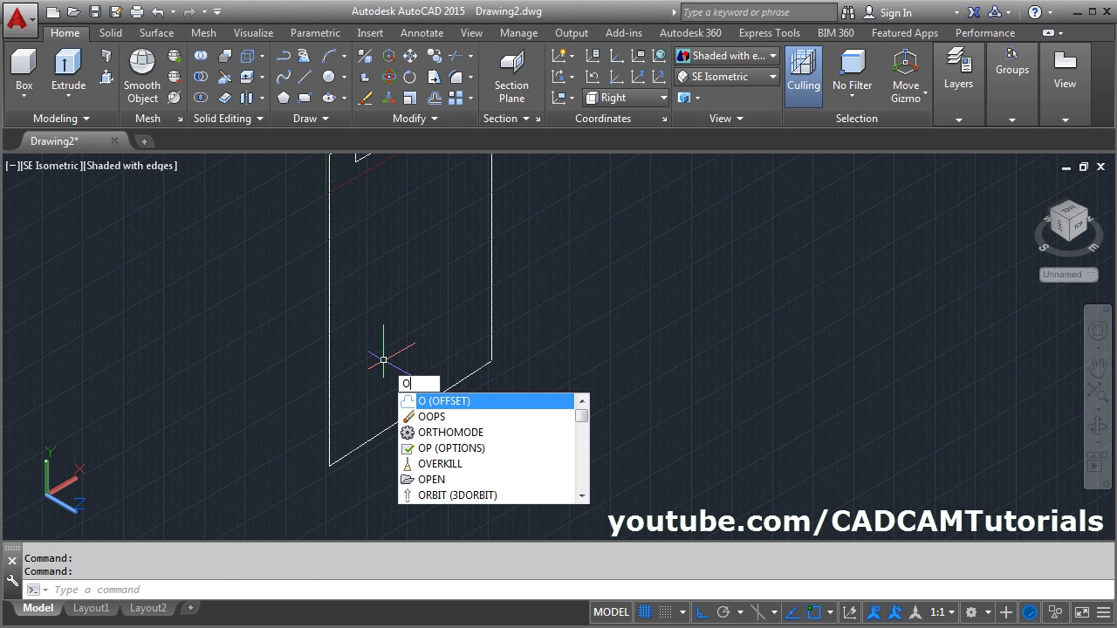
key(Return)
text(20)
key(Return)
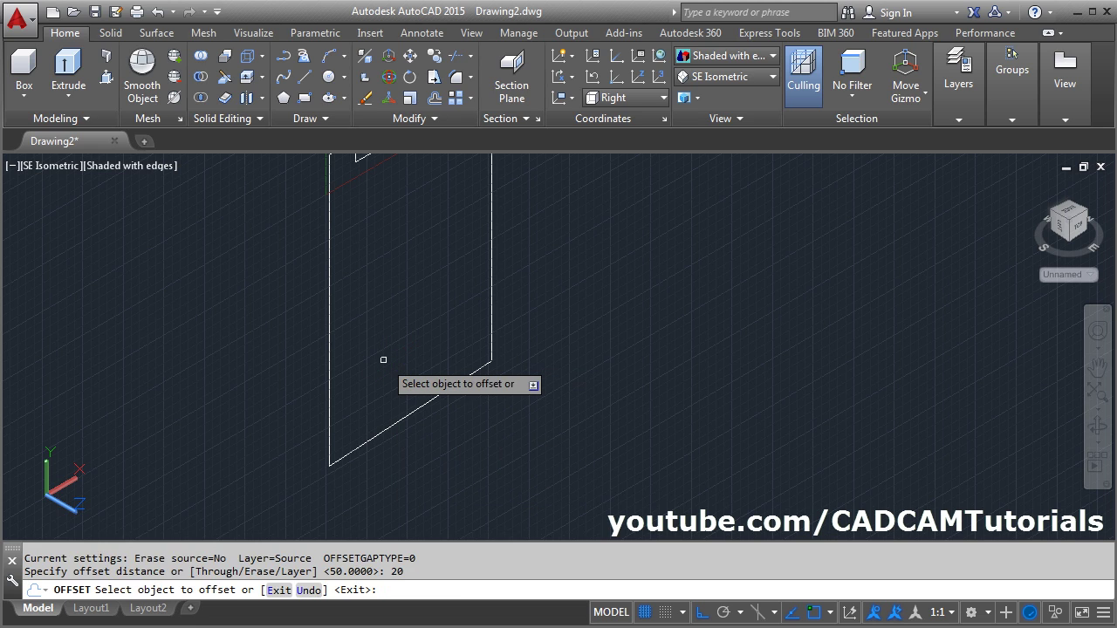
click(414, 410)
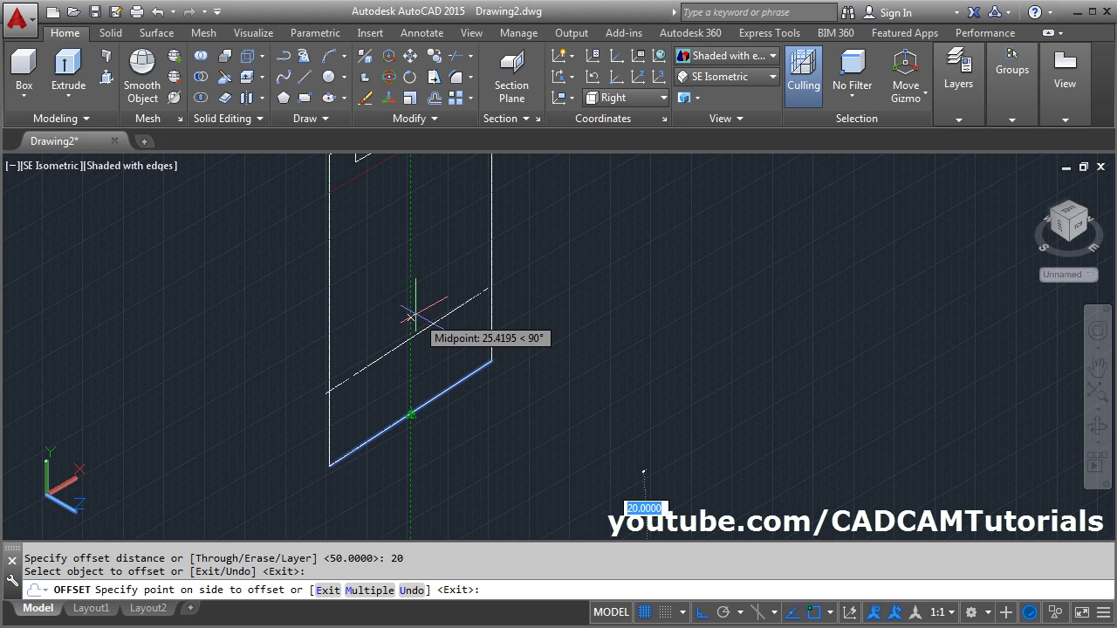
click(427, 324)
key(Return)
key(alt+Tab)
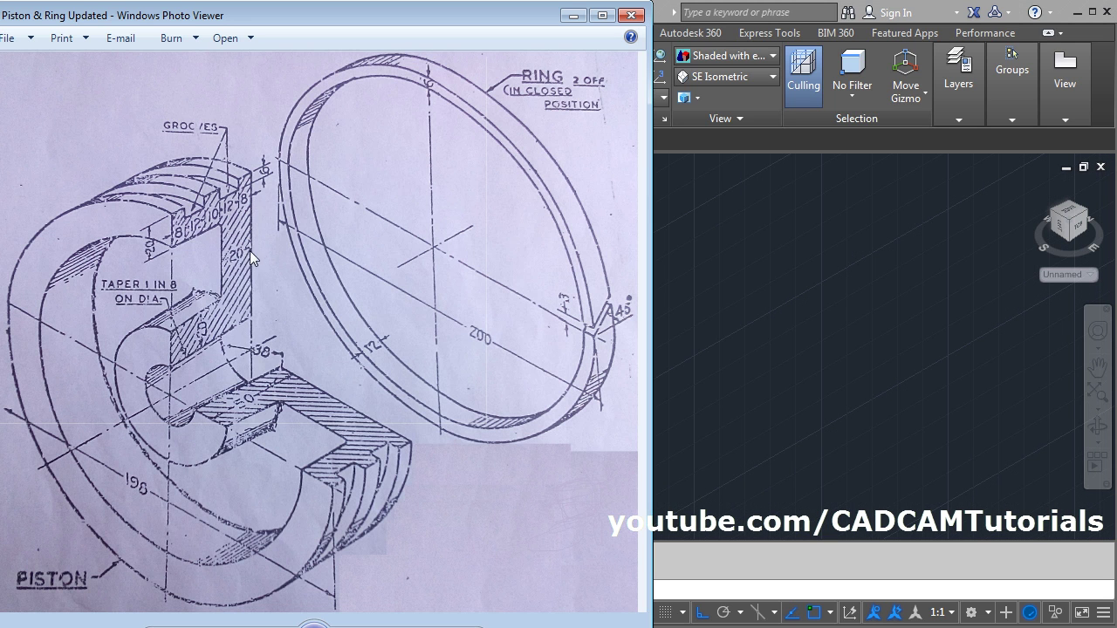
key(alt+Tab)
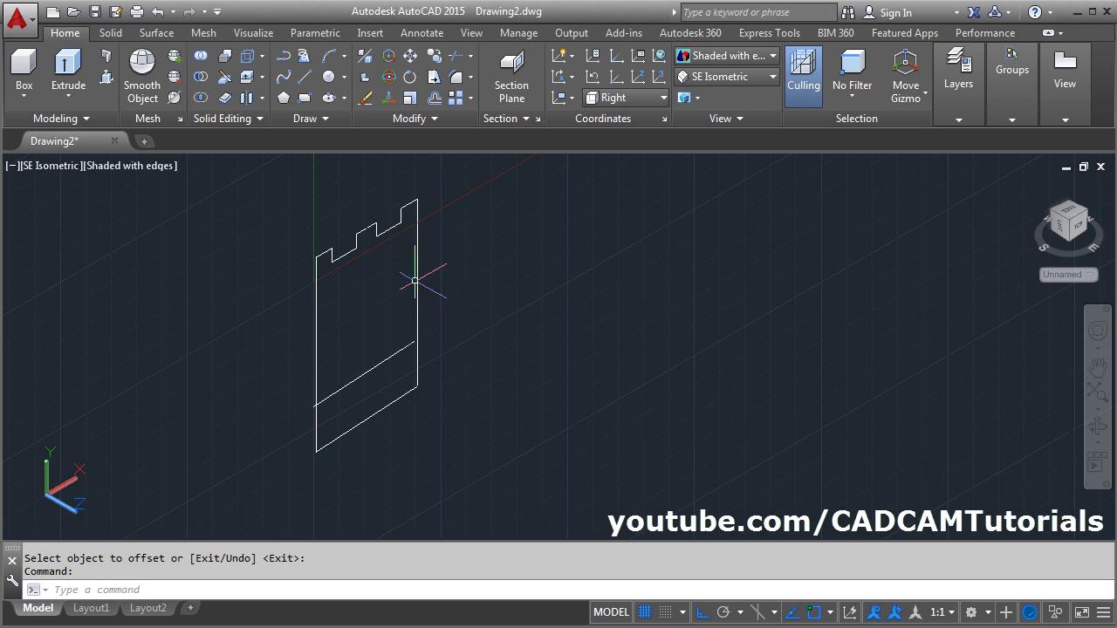
Step: Offset the profile's right edge 20 units inward
key(Return)
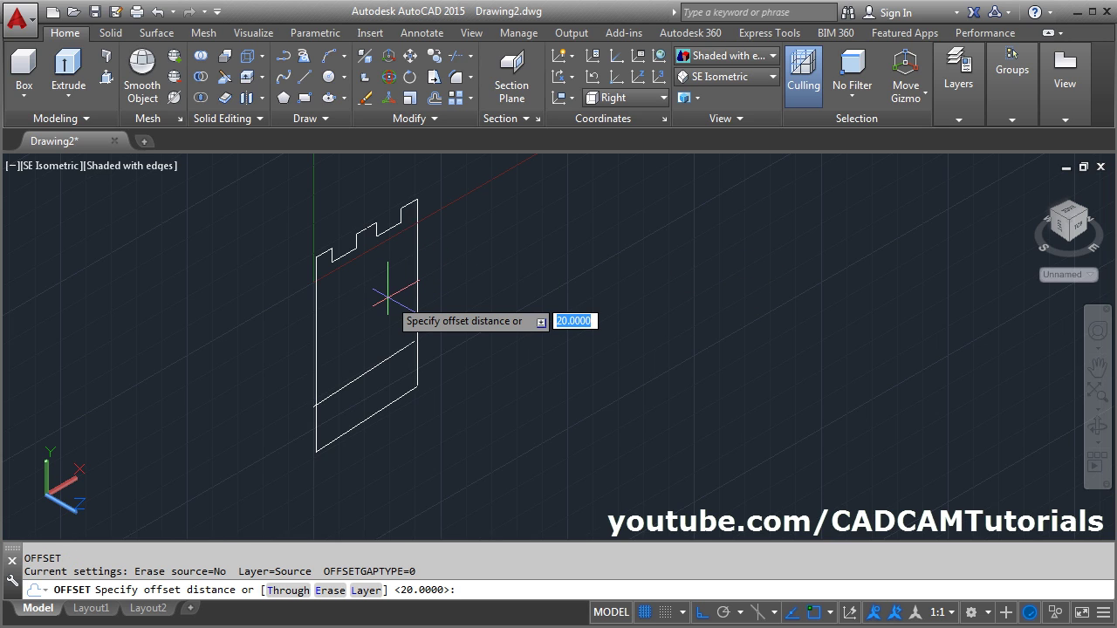
key(Return)
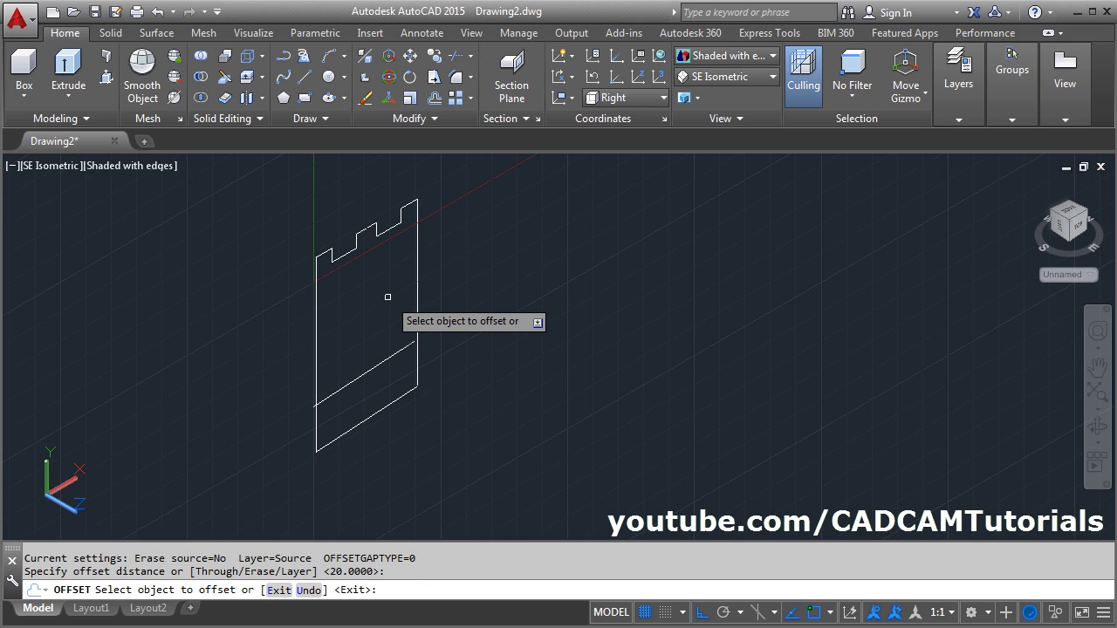
click(418, 291)
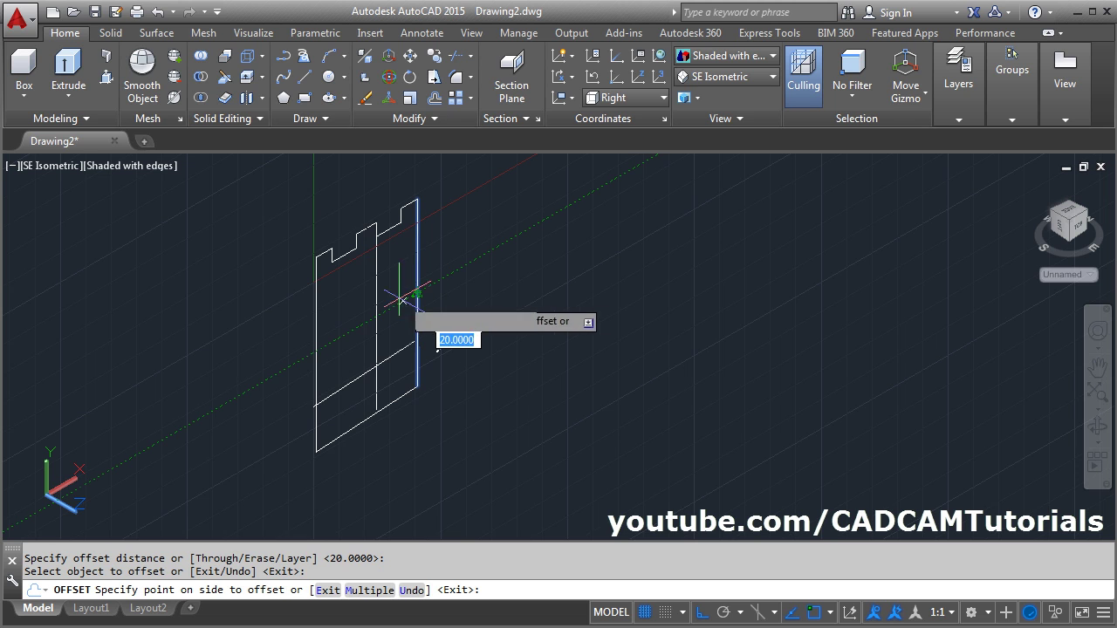
click(456, 346)
key(alt+Tab)
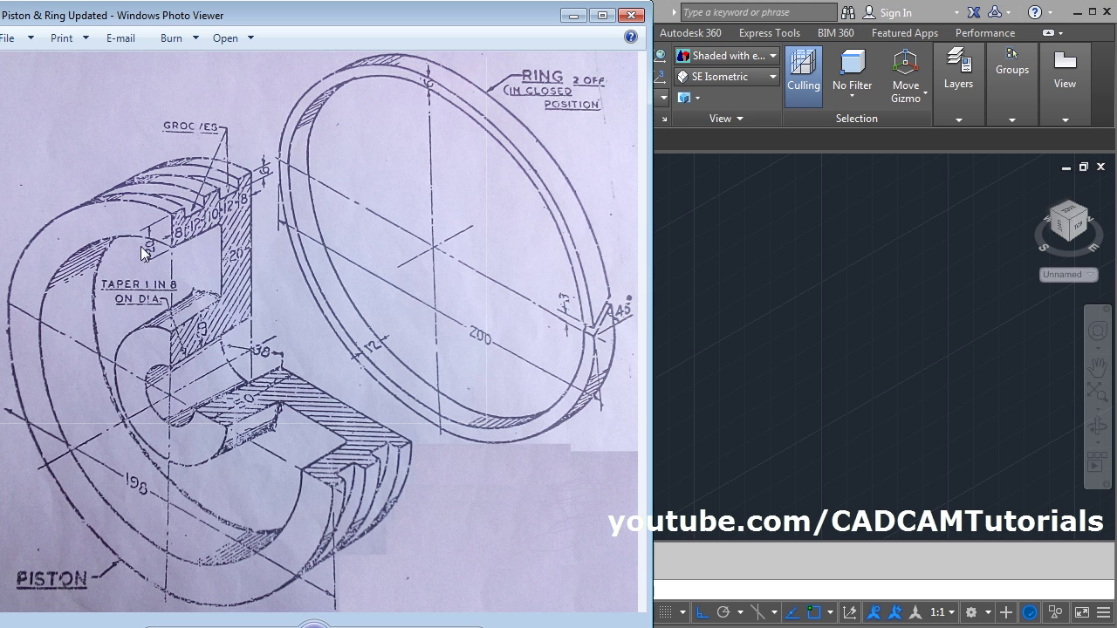
click(746, 323)
Step: Offset the short top-left edge 20 units downward
key(Return)
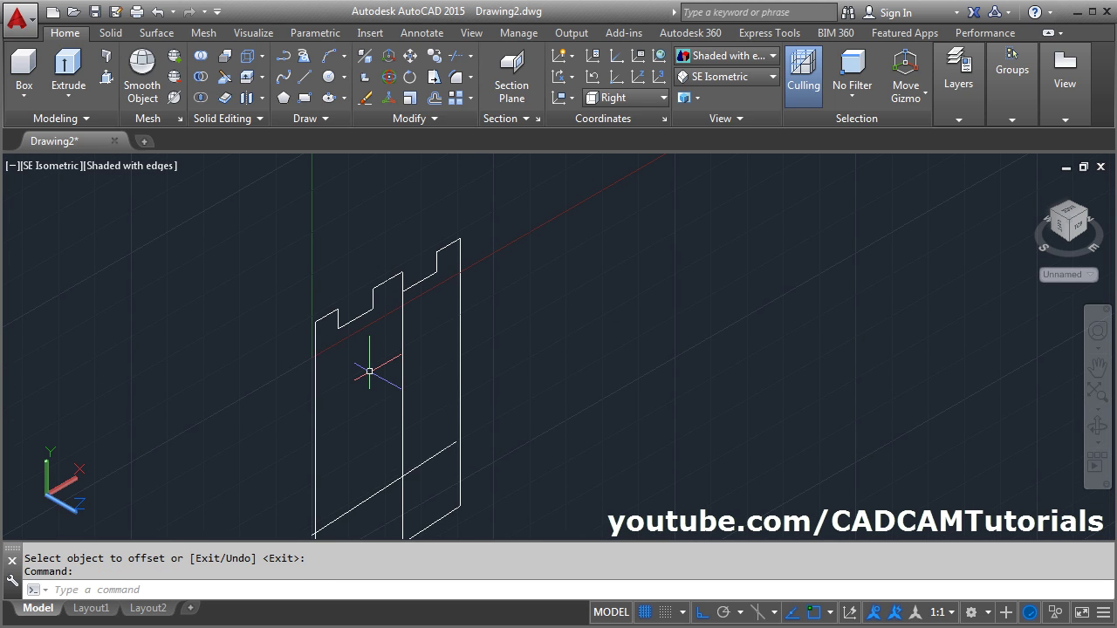
key(Return)
key(Return)
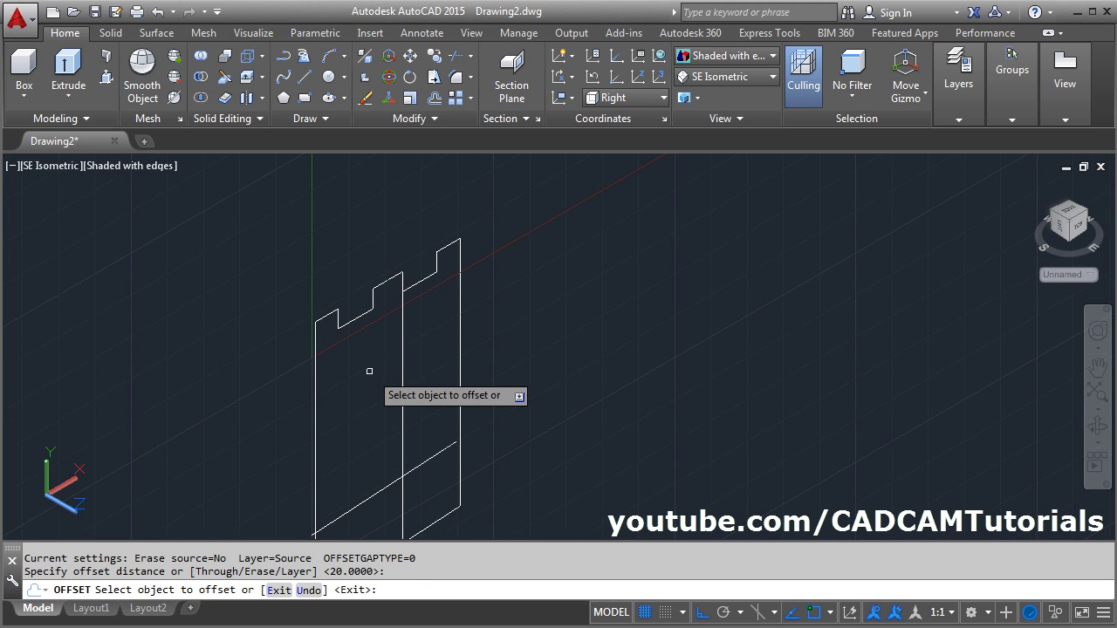
click(325, 314)
click(349, 380)
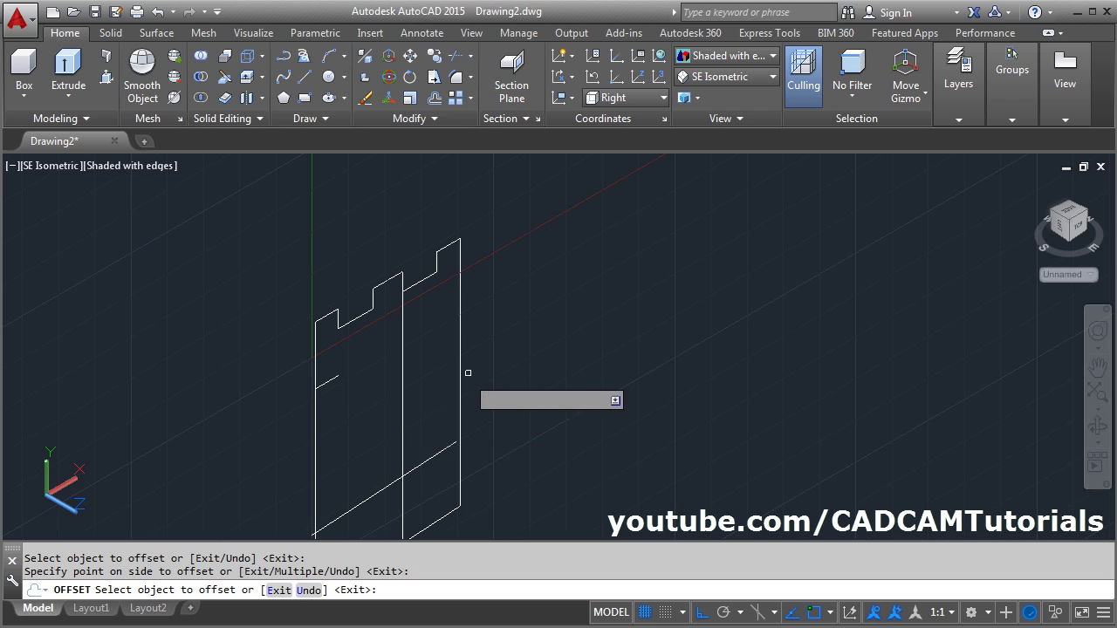
key(Return)
middle_drag(416, 443, 410, 365)
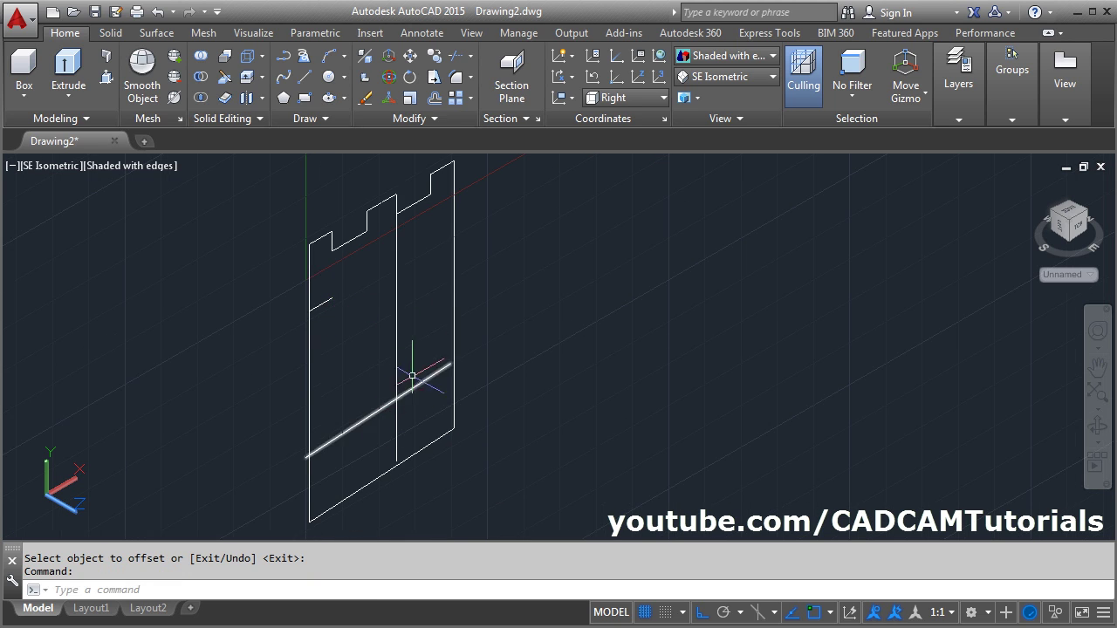
click(434, 97)
Step: Set the fillet radius to 3 and round the recess's top corner
key(alt+Tab)
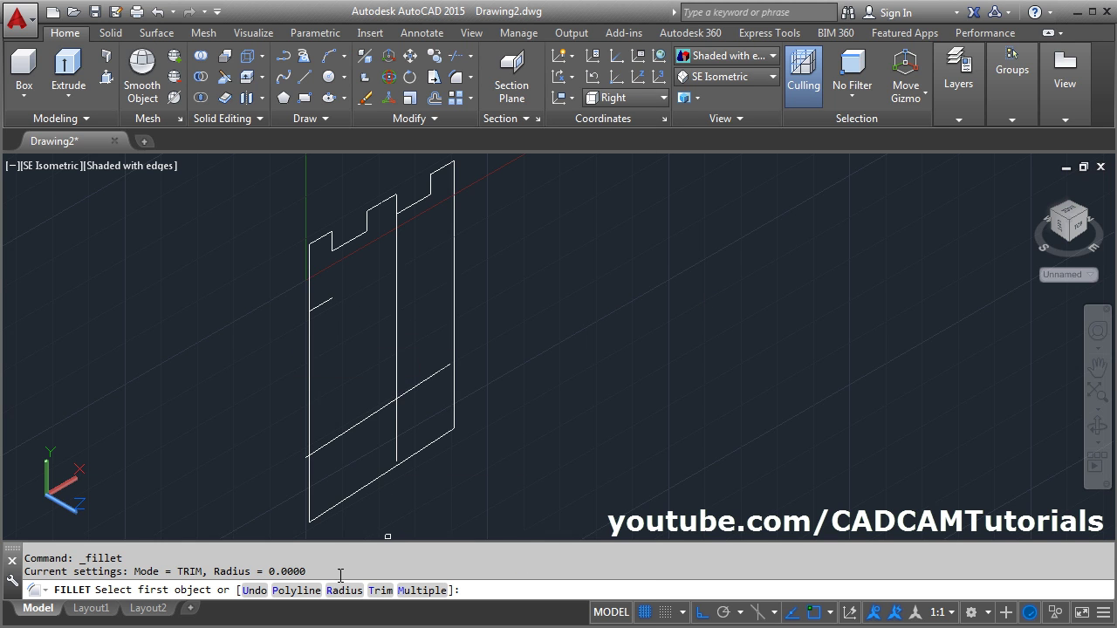
click(343, 591)
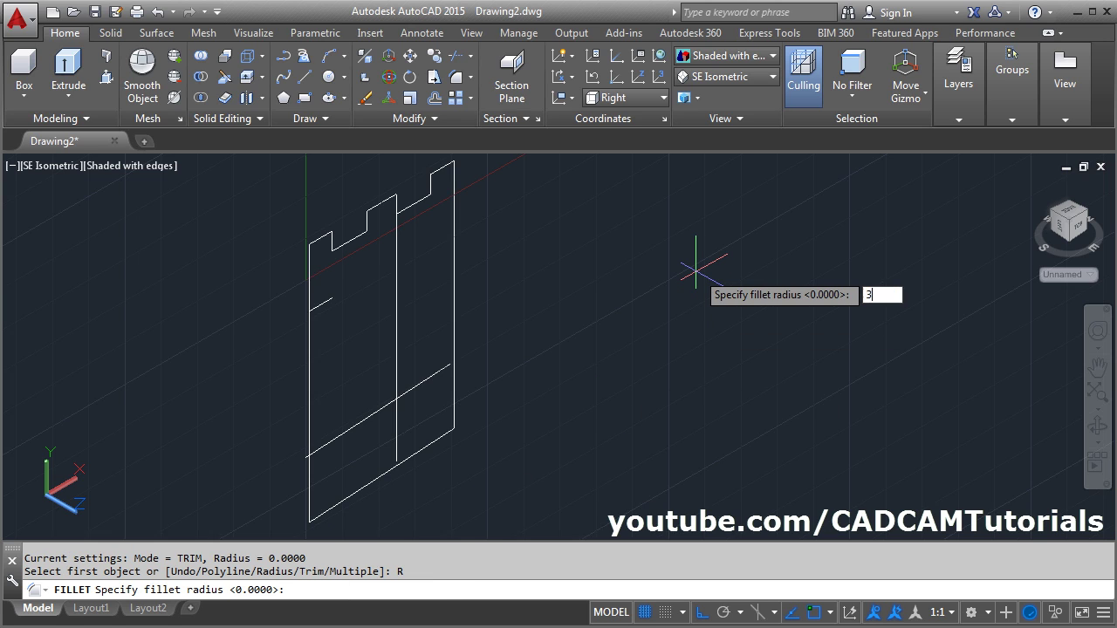
text(3)
key(Return)
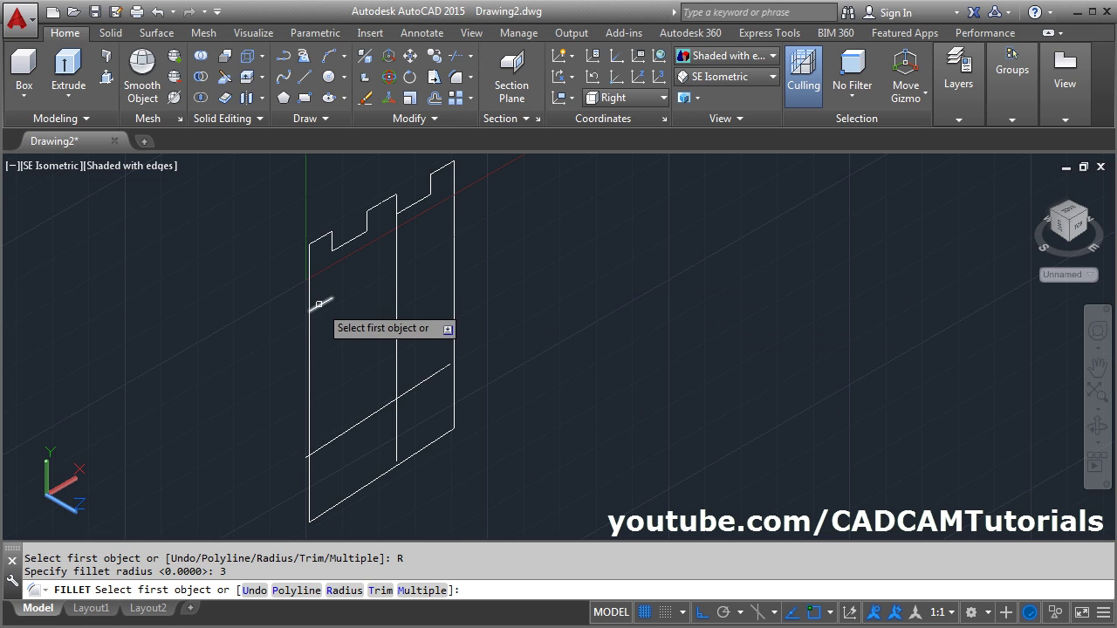
click(318, 303)
click(397, 336)
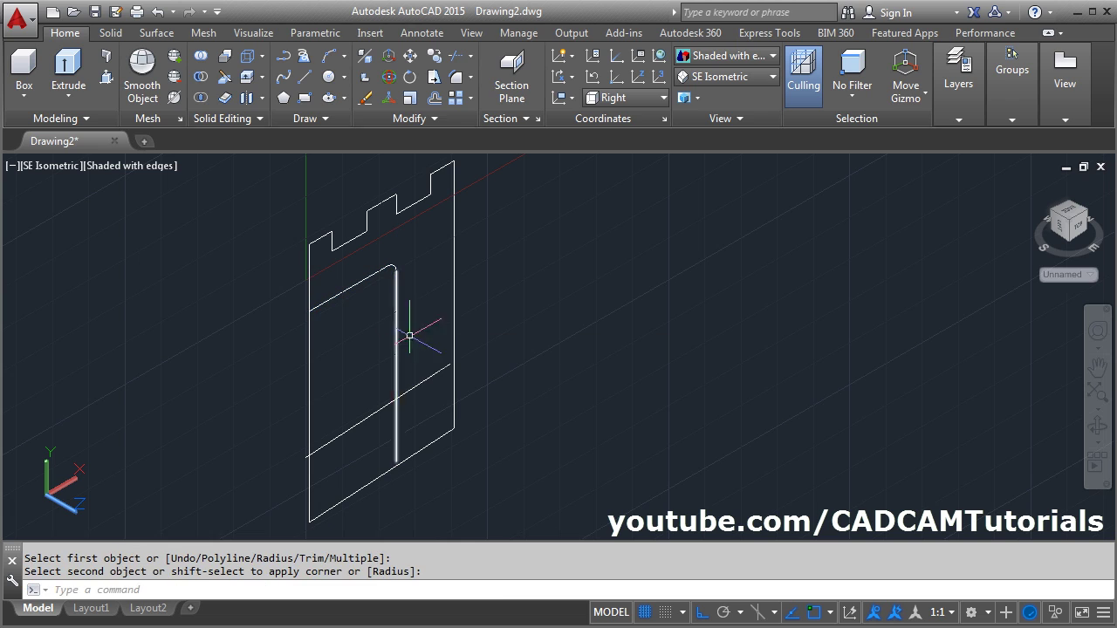
Step: Fillet the recess's bottom corner and the profile's bottom-left corner at radius 3
key(Return)
click(397, 384)
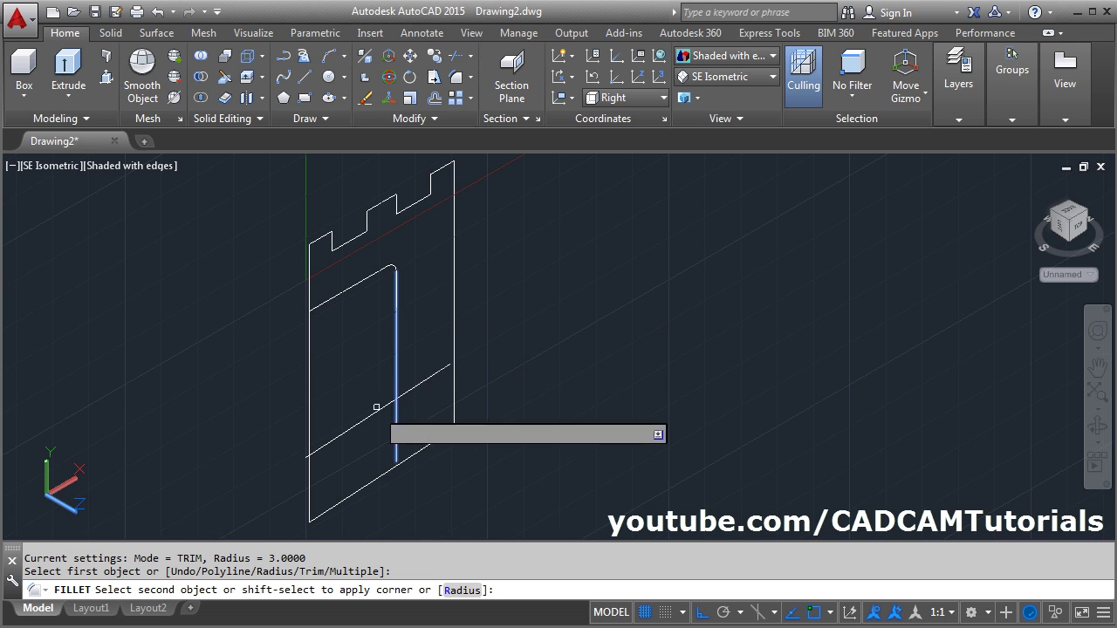
click(363, 419)
key(Return)
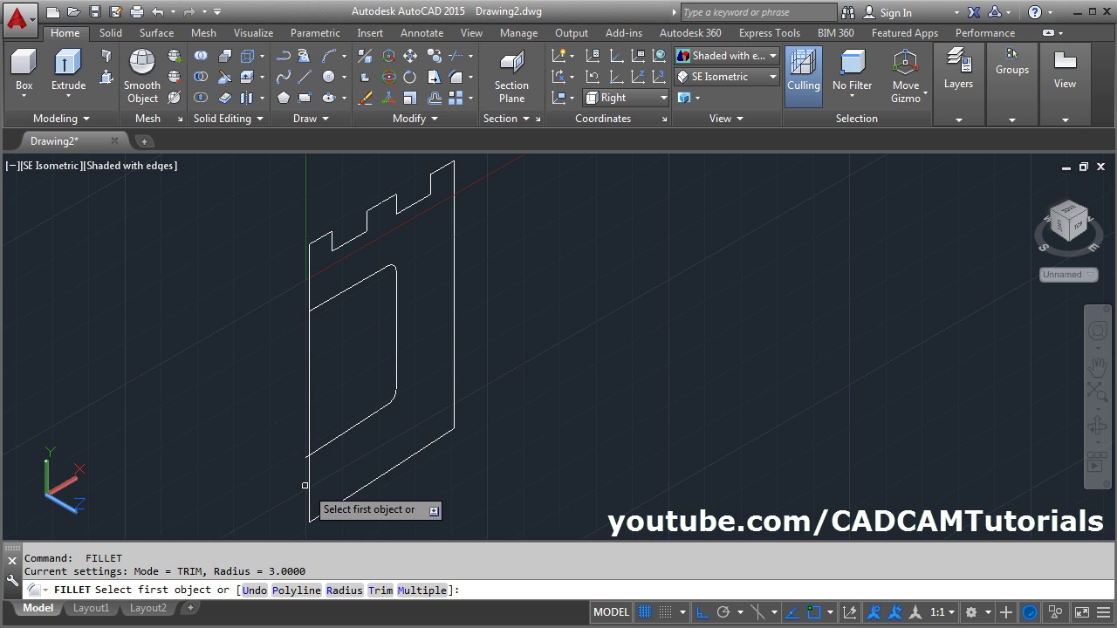
click(305, 486)
click(325, 447)
middle_drag(302, 339, 294, 385)
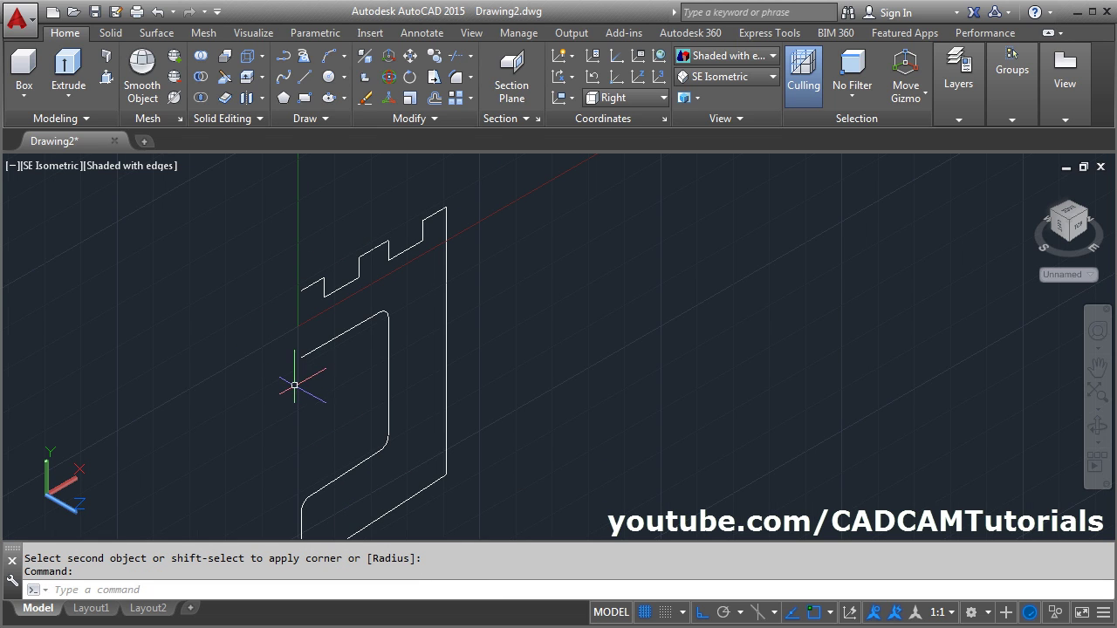
Step: Begin a new line from the profile's left endpoint
text(L)
key(Return)
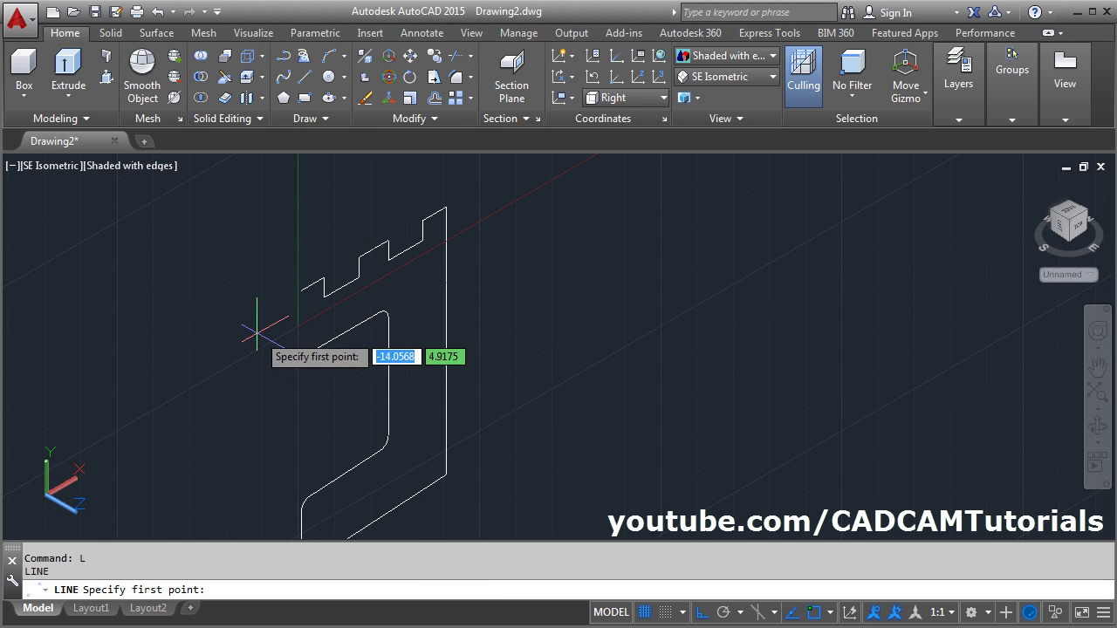
click(300, 290)
Step: Close the profile's left side with a line between the open endpoints
click(301, 356)
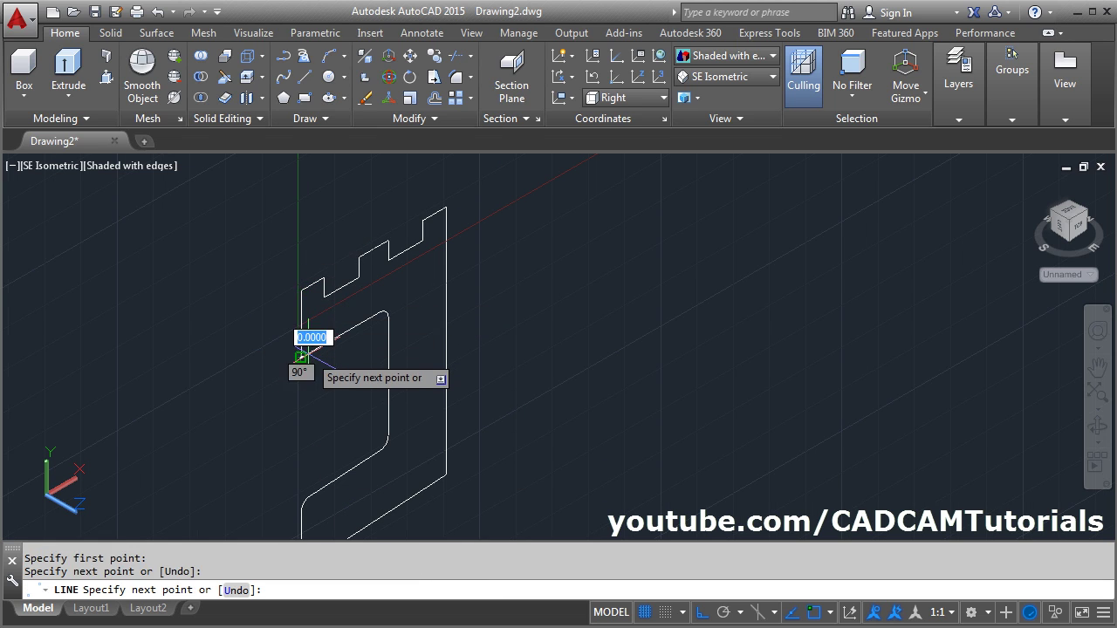
key(Return)
scroll(402, 317, down, 2)
key(Return)
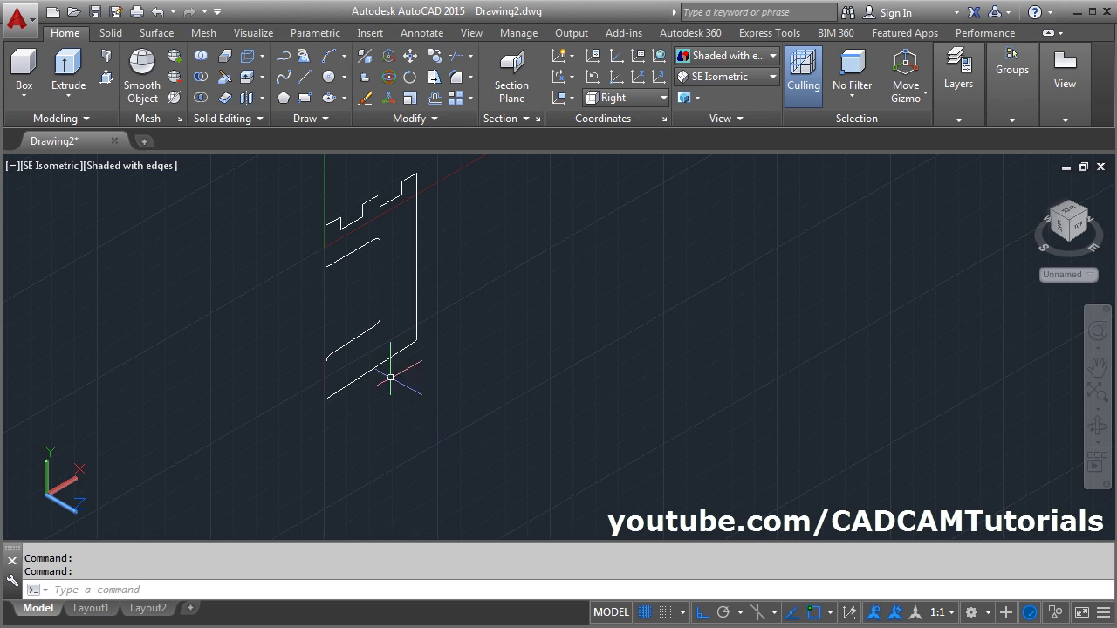
Step: Draw a 72-unit line starting 19 units below the profile's bottom endpoint
click(304, 76)
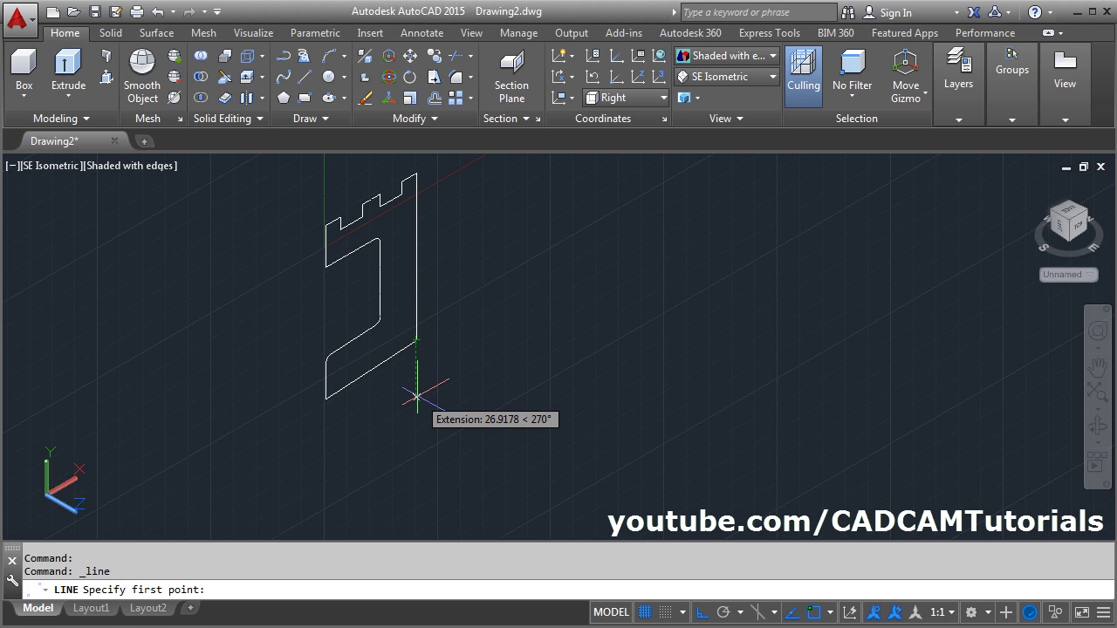
text(1)
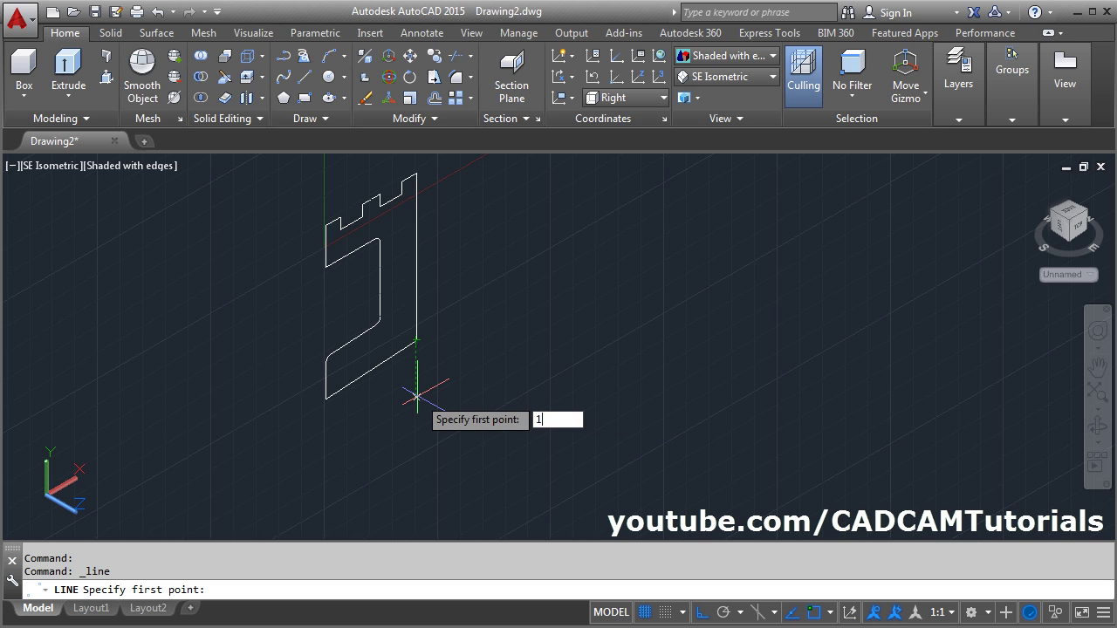
text(9)
key(Return)
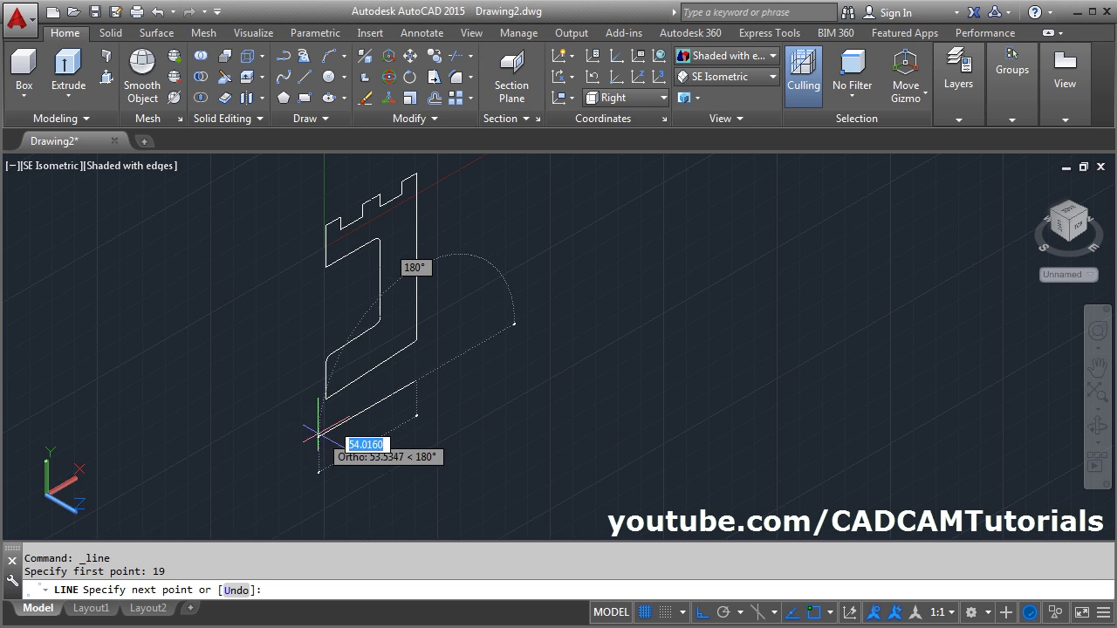
text(72)
key(Return)
key(Return)
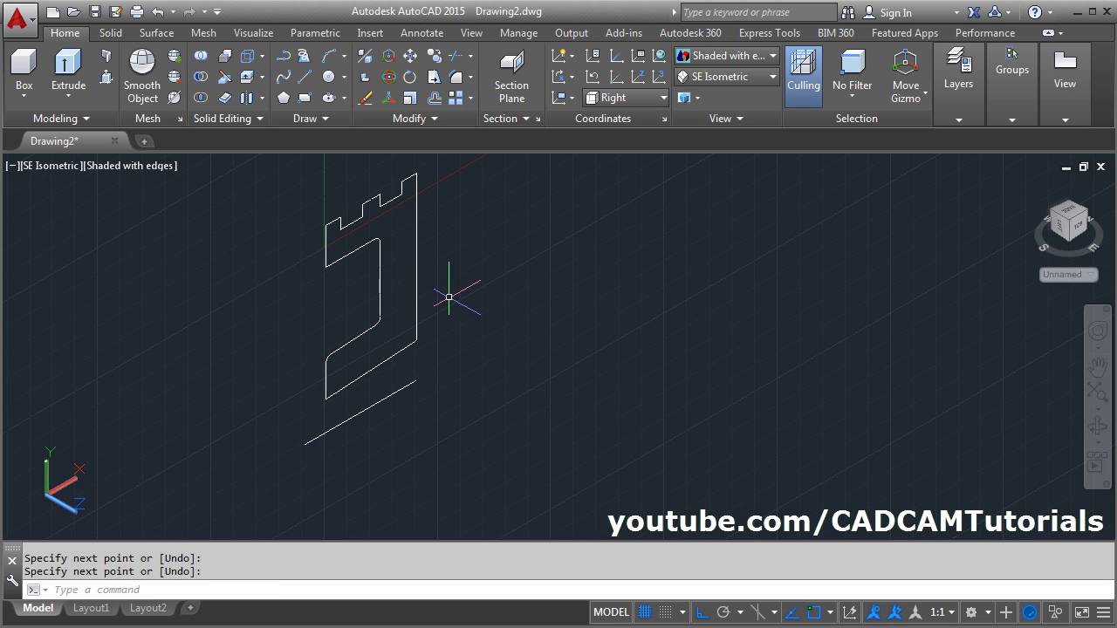
middle_drag(474, 344, 480, 381)
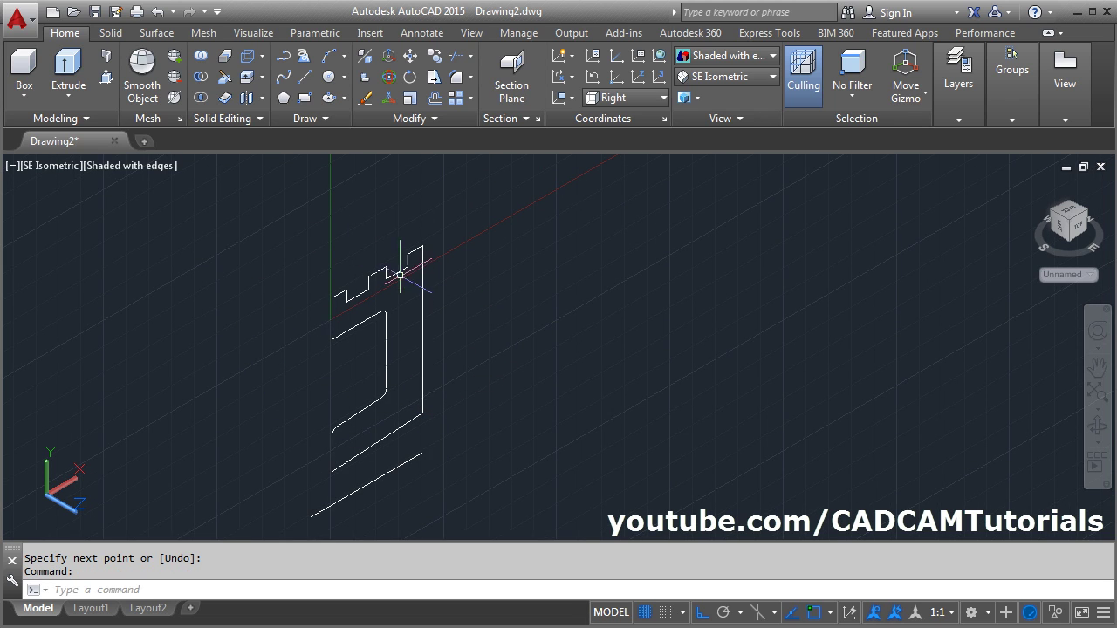
Step: Join the profile's upper and lower lines, then check whether they merged
click(426, 119)
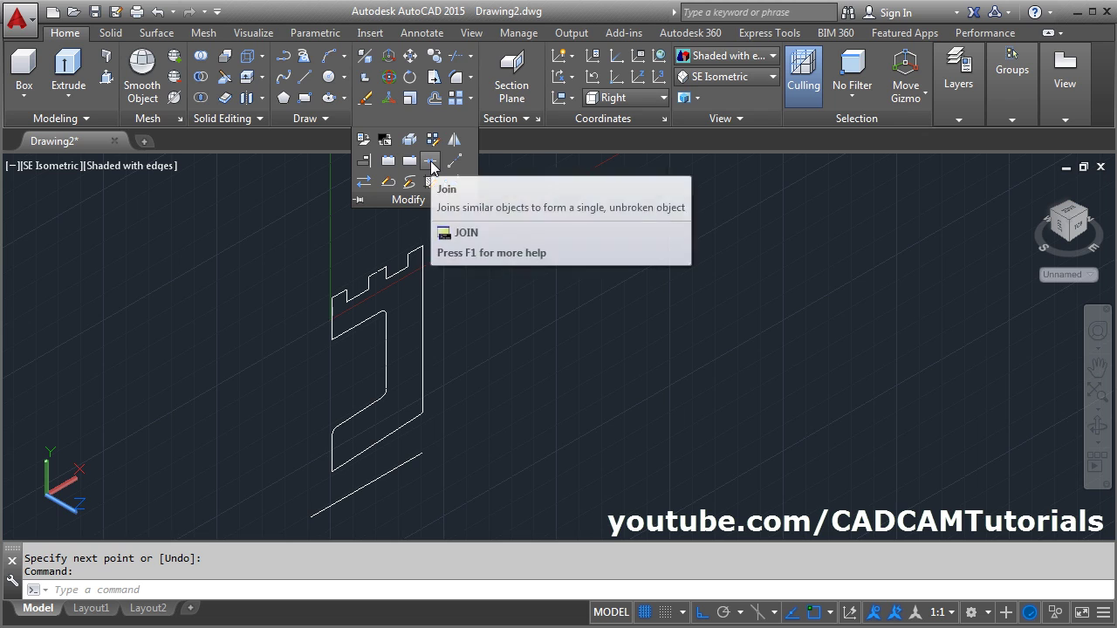
click(430, 161)
click(451, 221)
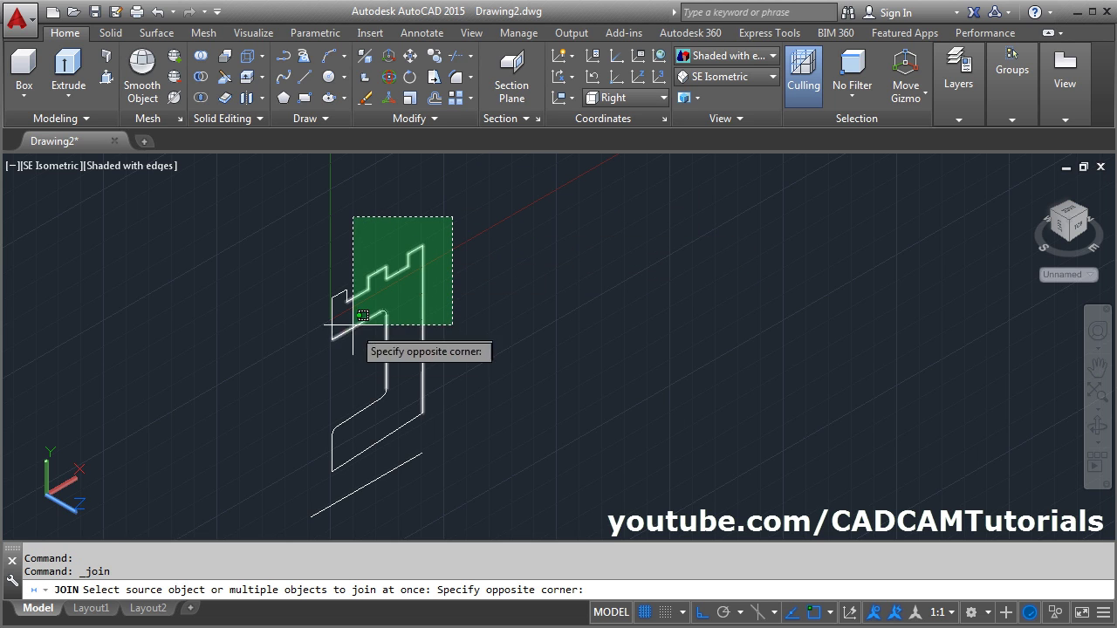
click(288, 456)
click(424, 474)
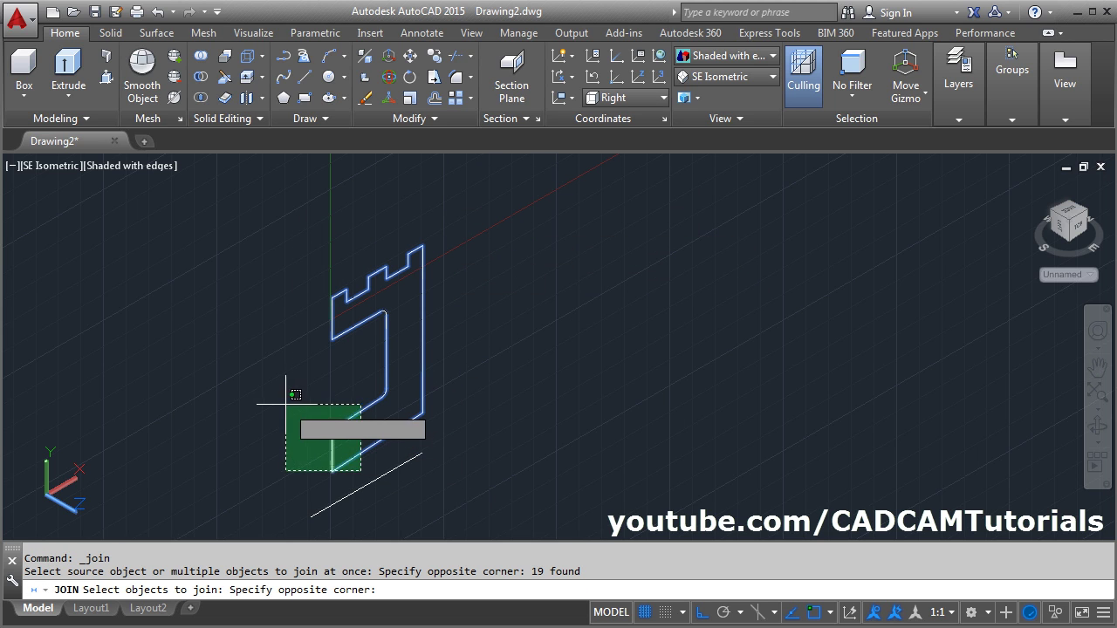
click(286, 403)
key(Return)
key(Escape)
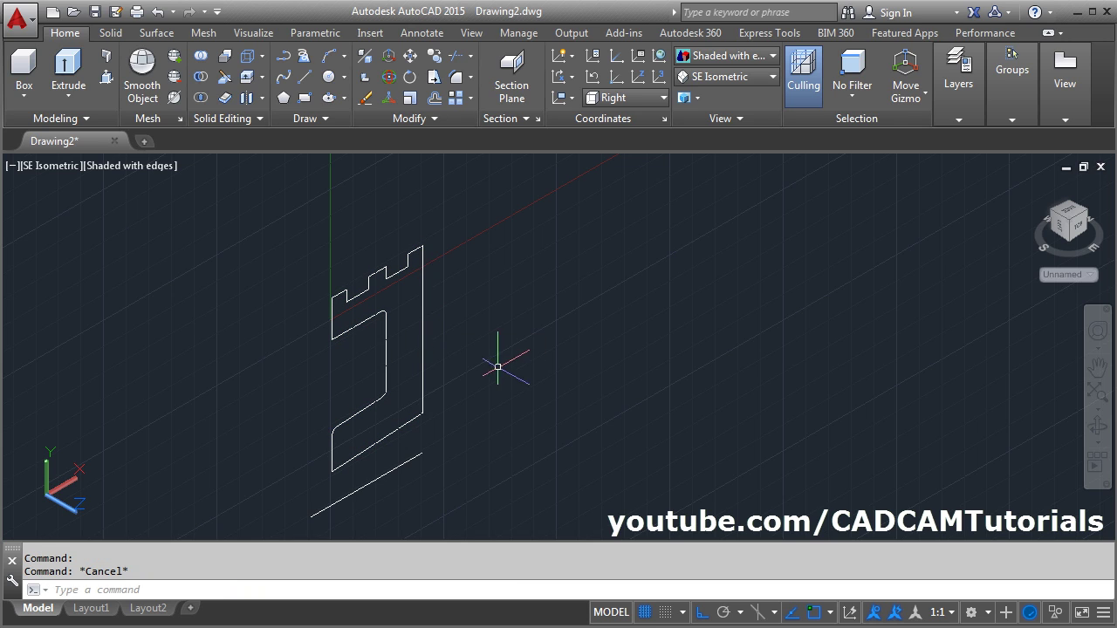
click(423, 338)
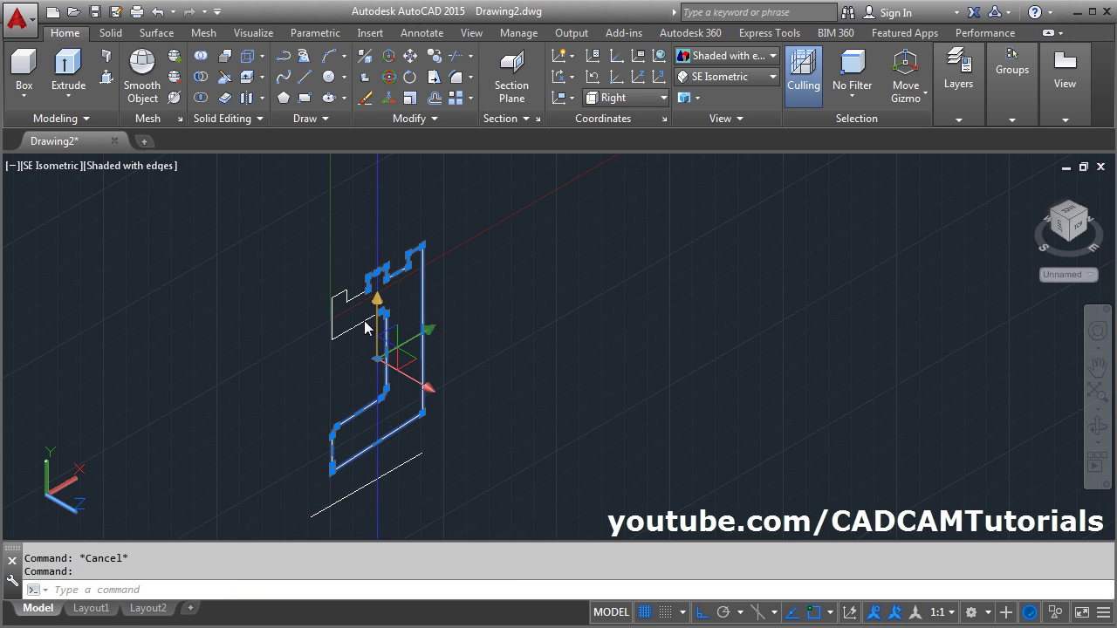
key(Escape)
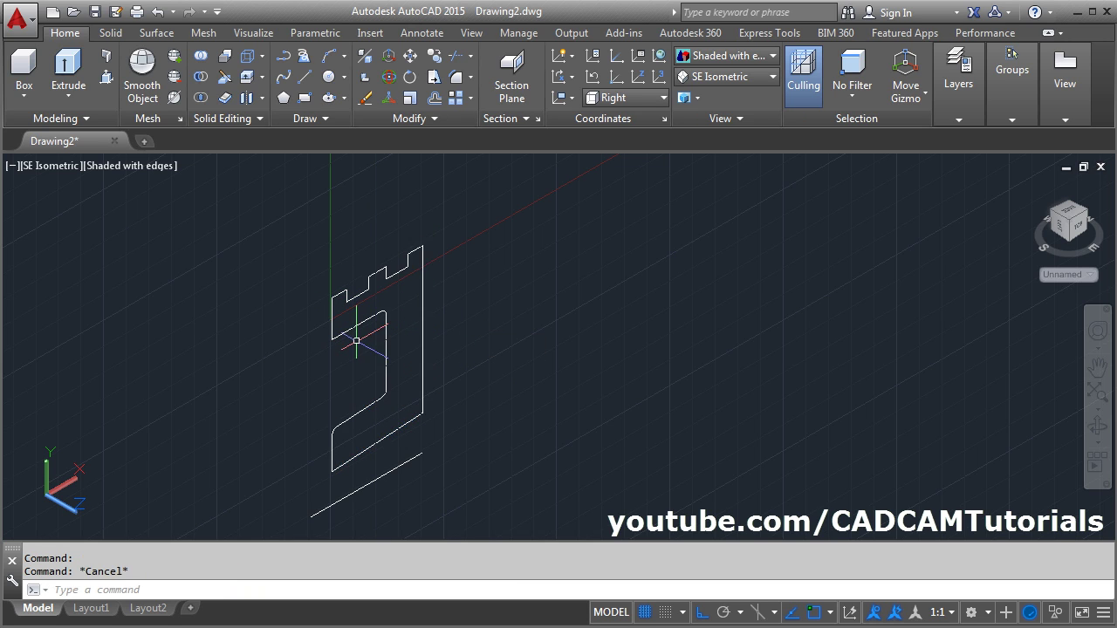
Step: Rejoin all profile segments through one window selection and confirm a single polyline
click(423, 120)
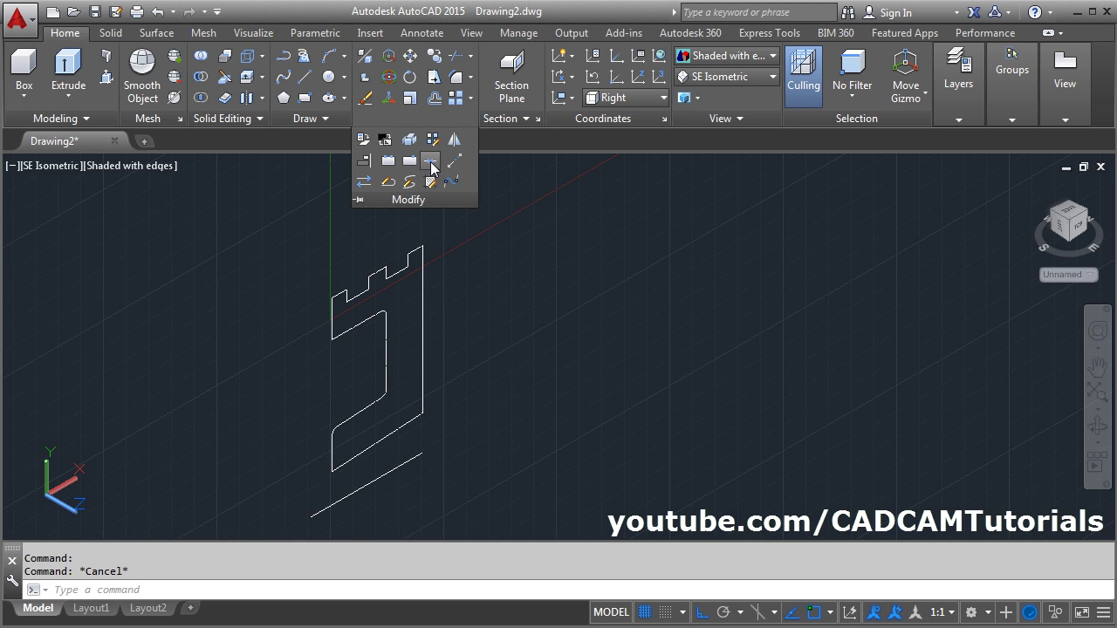
click(431, 166)
click(451, 230)
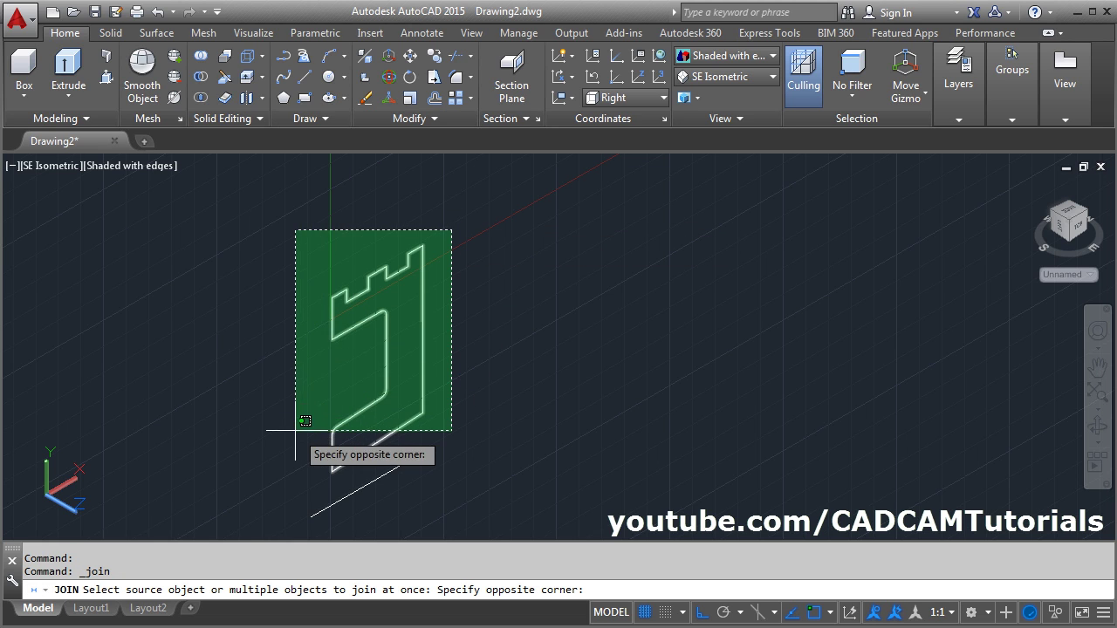
click(295, 430)
key(Return)
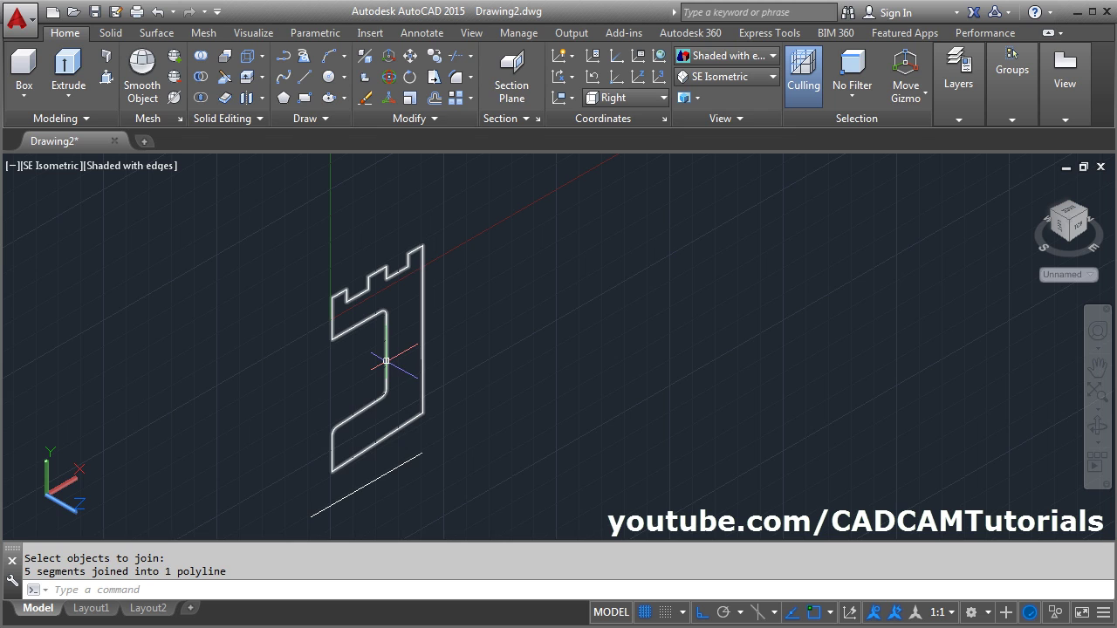
click(386, 361)
middle_drag(445, 428, 454, 320)
key(Escape)
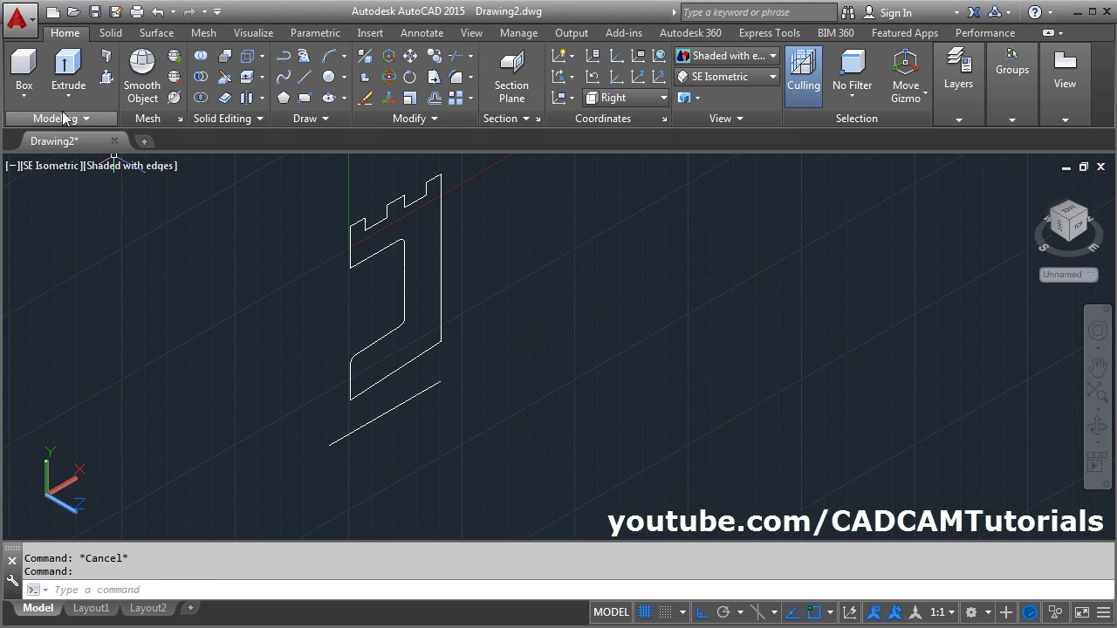
Step: Revolve the piston profile 270° about the separate bottom line, leaving a quarter cut away
click(71, 96)
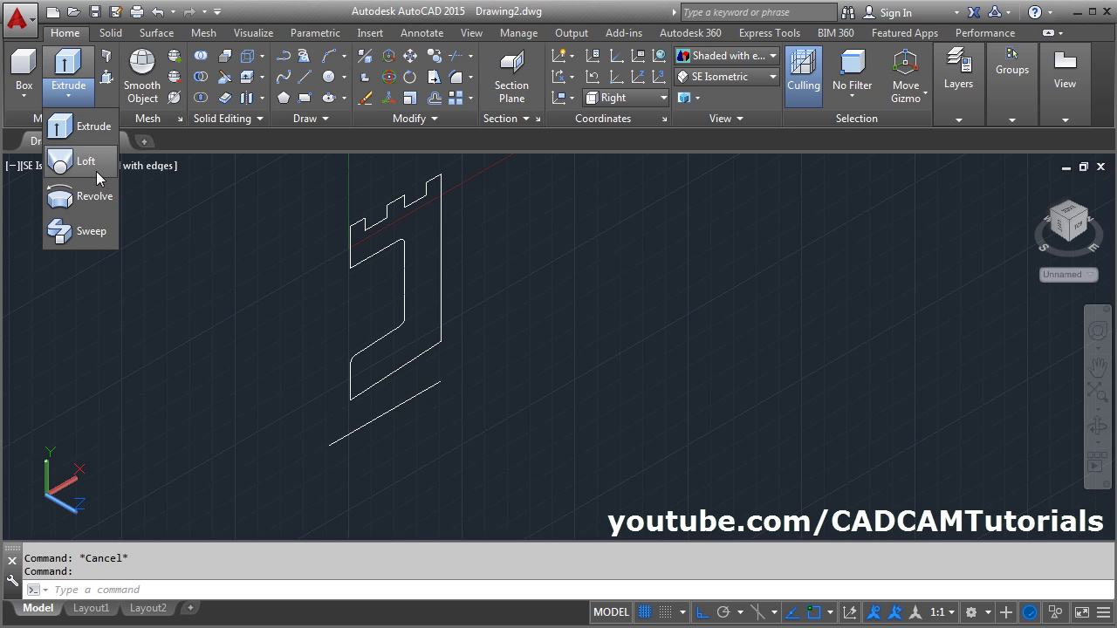
click(91, 203)
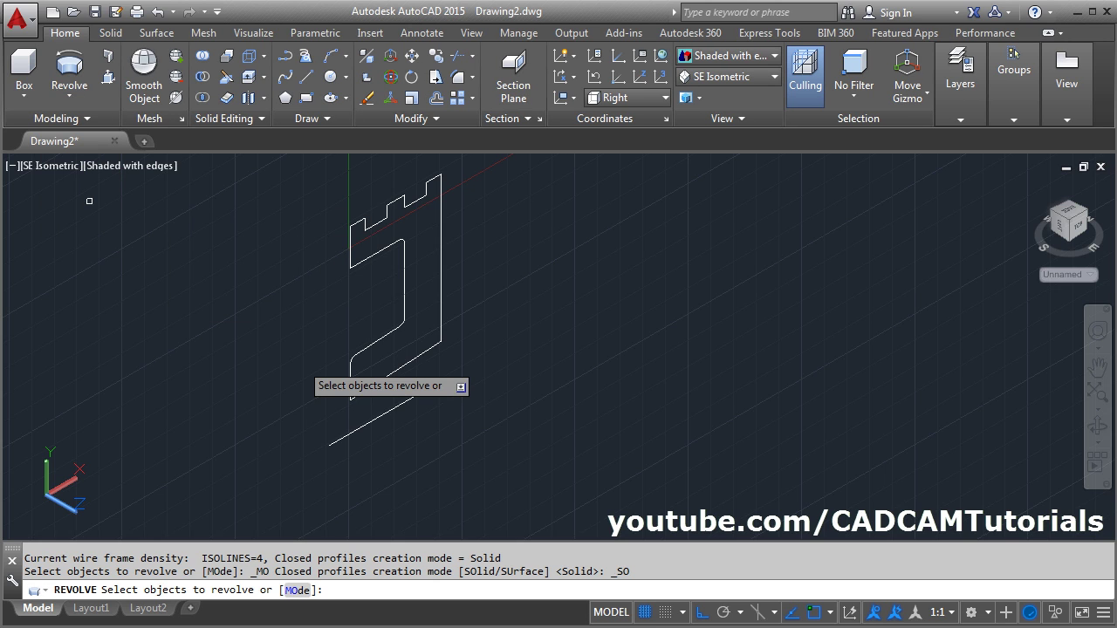
click(376, 340)
key(Return)
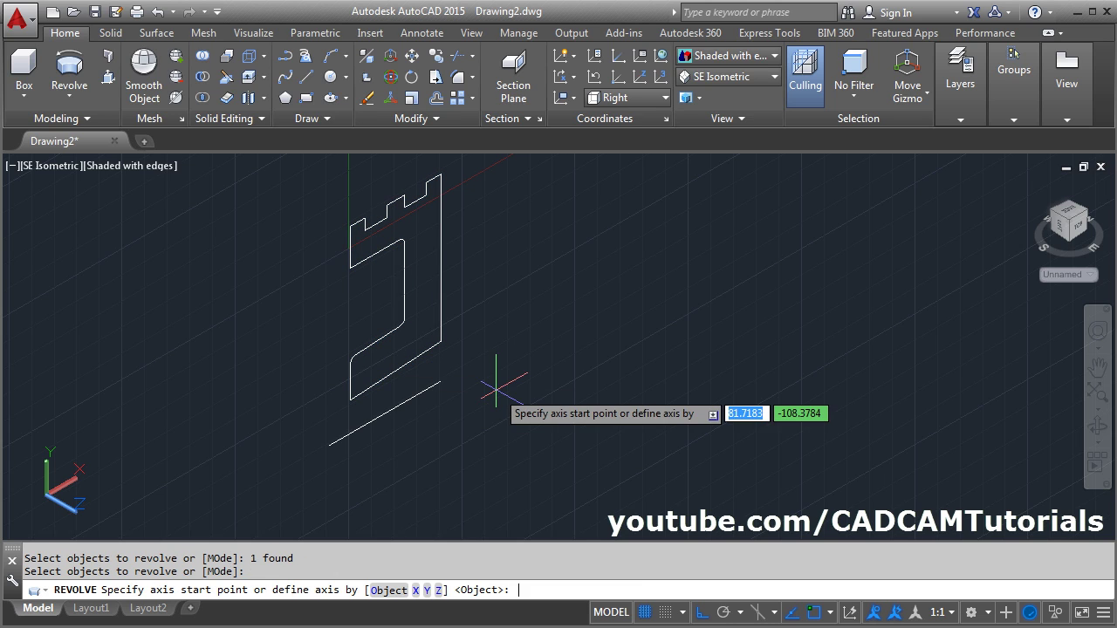
click(389, 591)
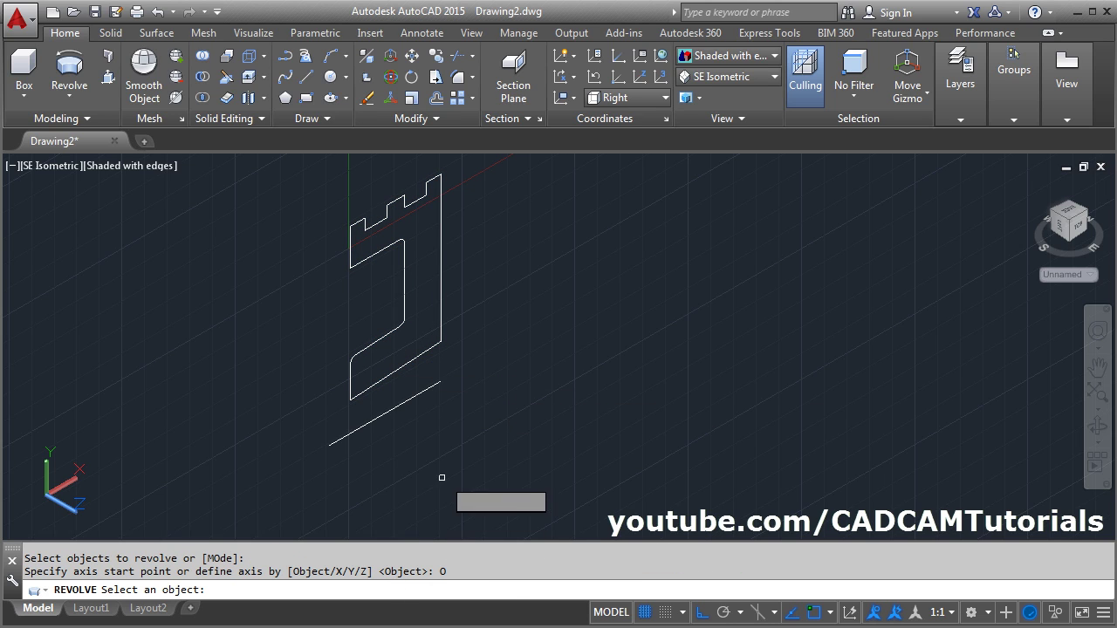
click(392, 407)
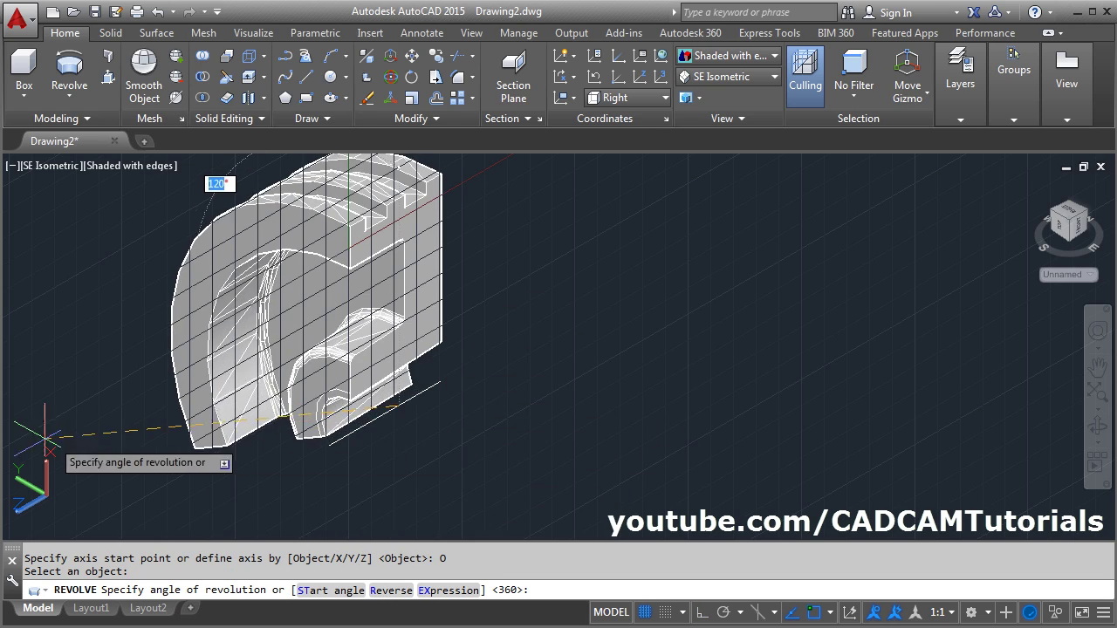
key(alt+Tab)
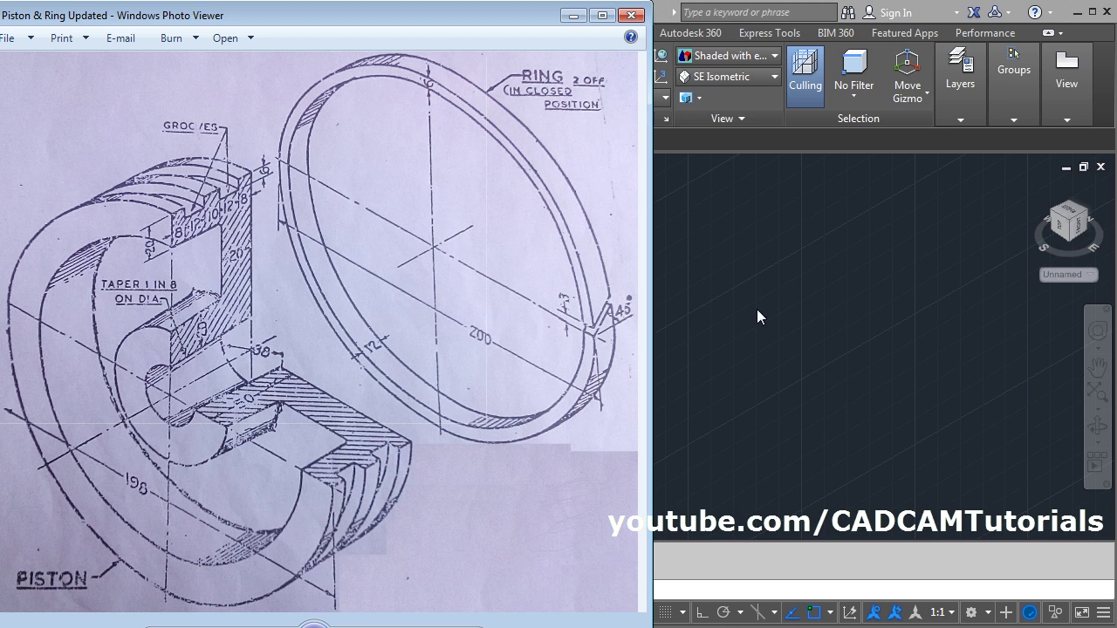
key(alt+Tab)
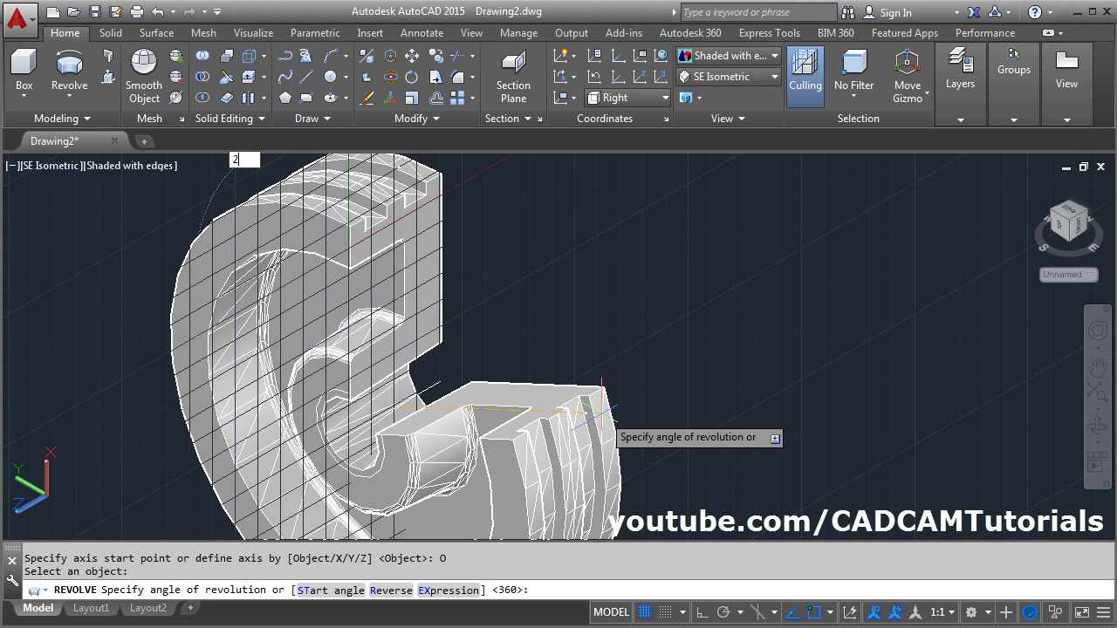
key(Return)
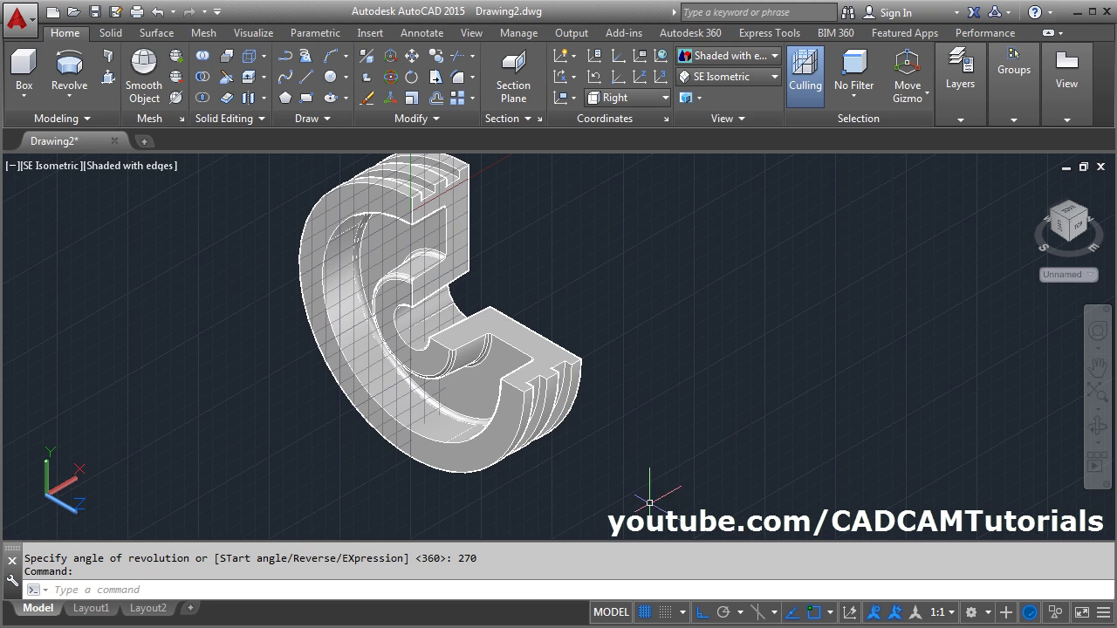
Step: Turn off the grid display and glance at the reference drawing
click(641, 614)
key(alt+Tab)
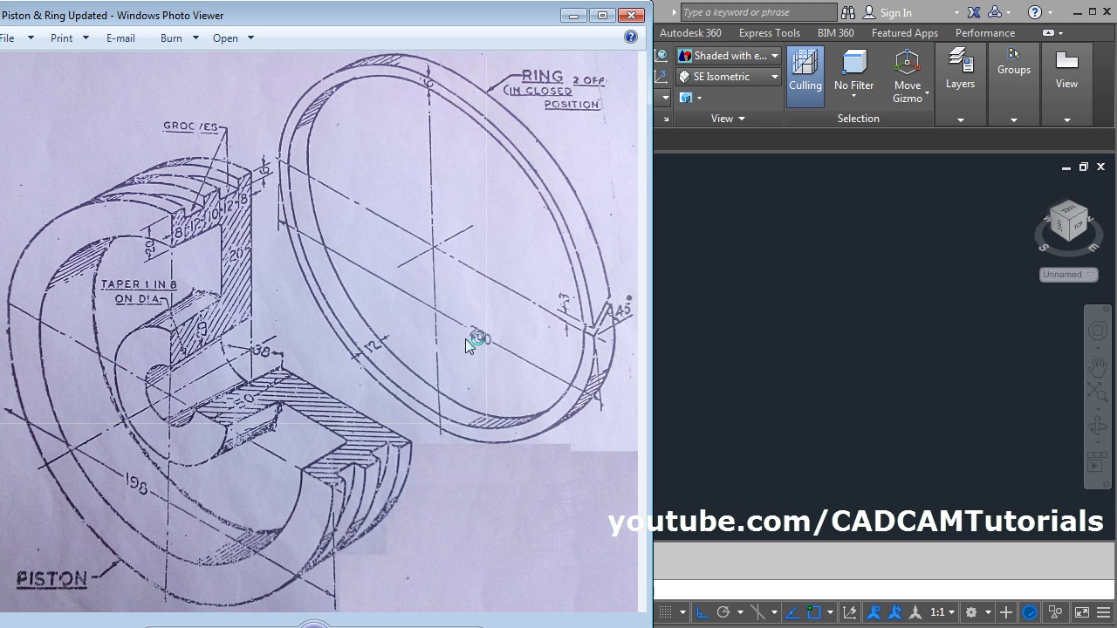
key(alt+Tab)
Step: Draw a 12 × 6 rectangle beside the piston solid using the Dimensions option
click(307, 98)
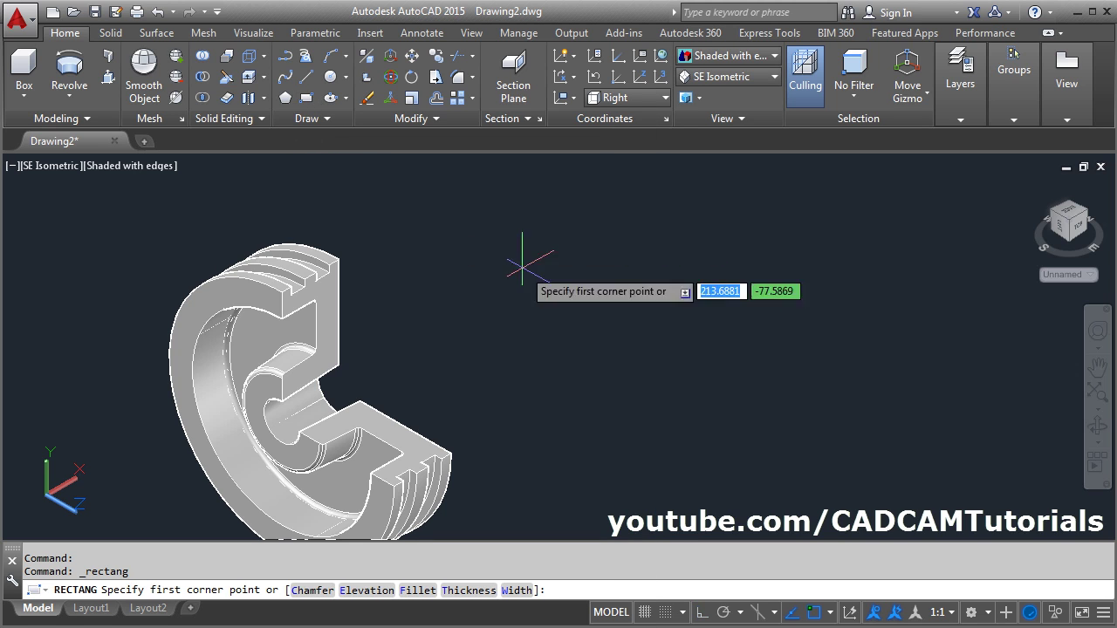
click(454, 285)
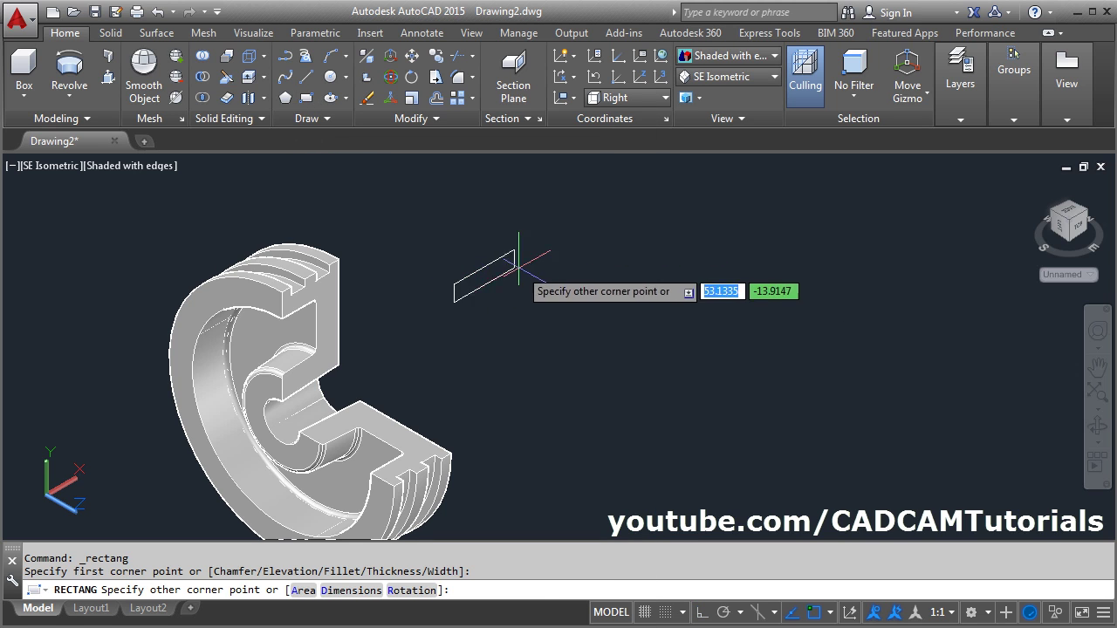
click(330, 591)
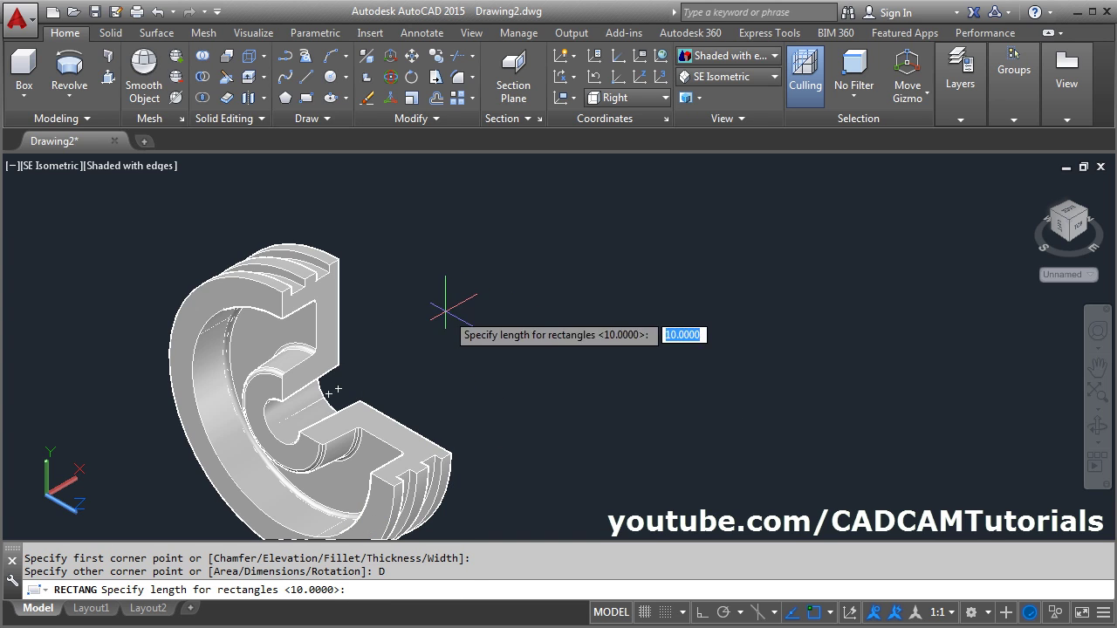
key(Return)
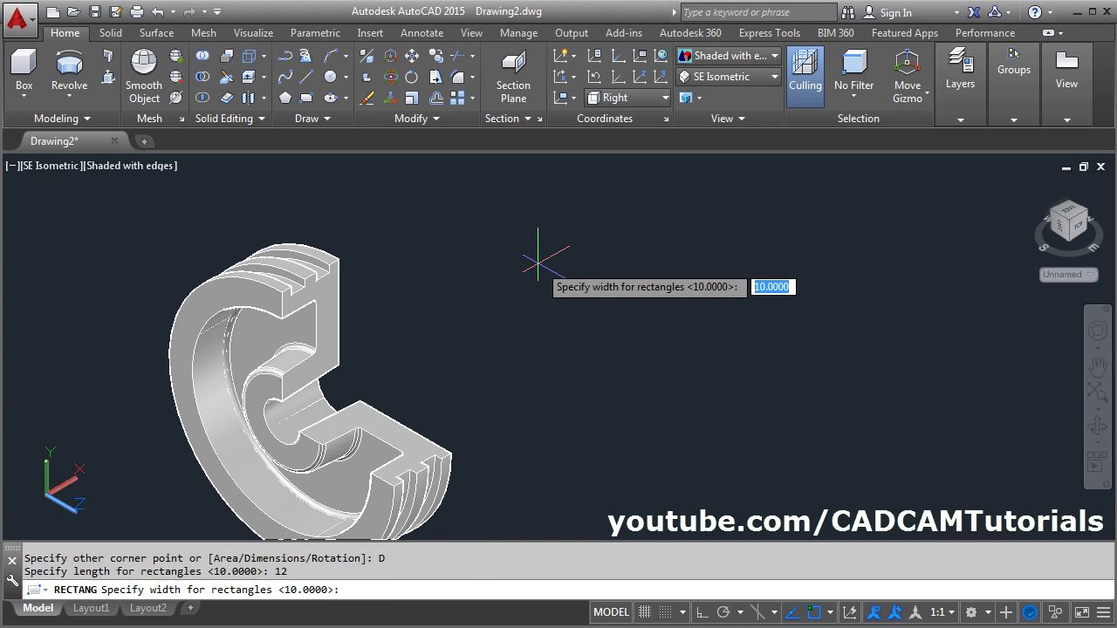
text(6)
key(Return)
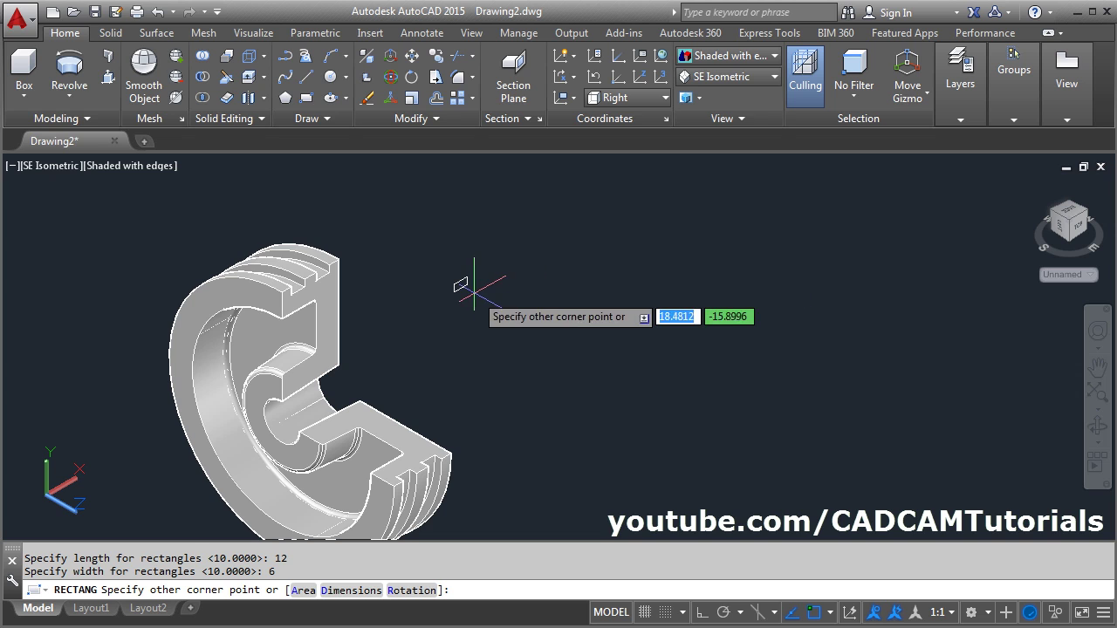
click(465, 282)
key(alt+Tab)
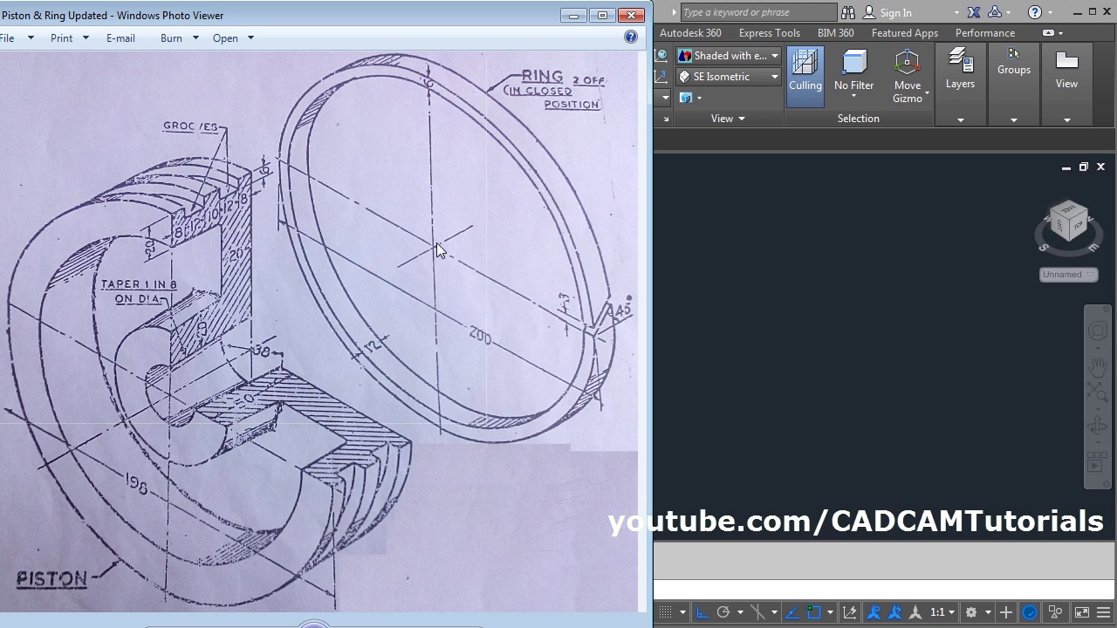
key(alt+Tab)
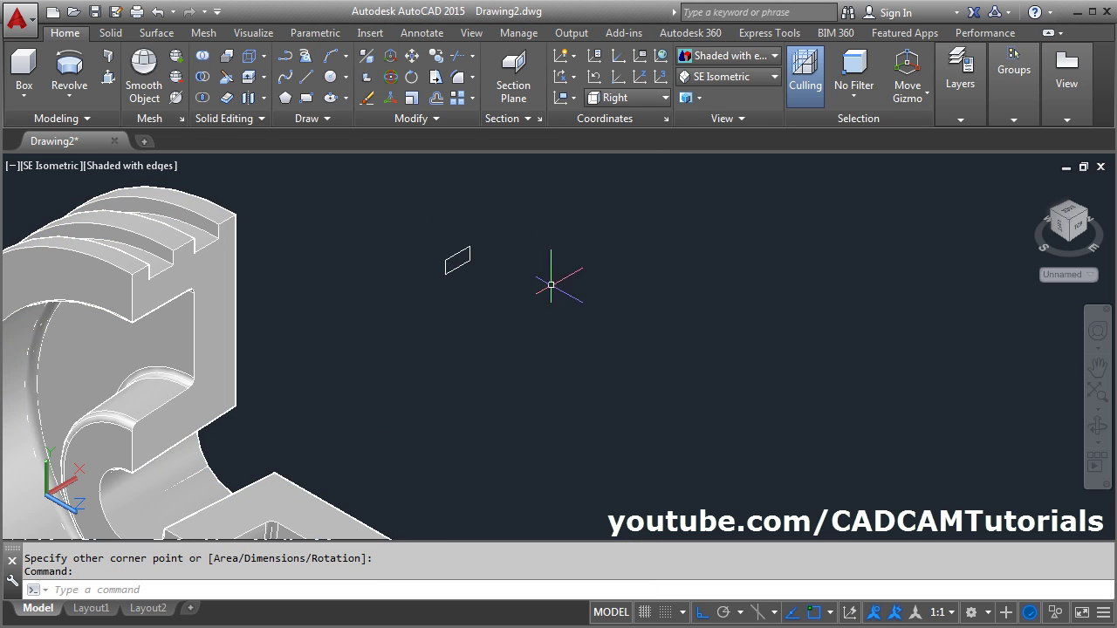
Step: Draw a short axis line starting 100 units below the rectangle's corner
click(305, 75)
scroll(410, 175, down, 2)
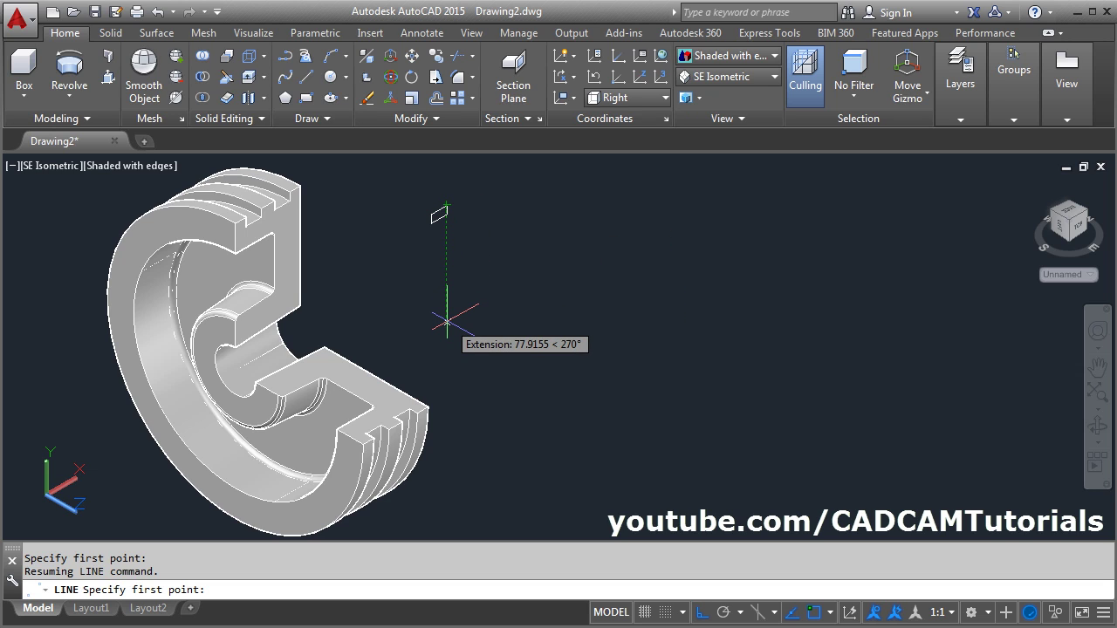
text(100)
key(Return)
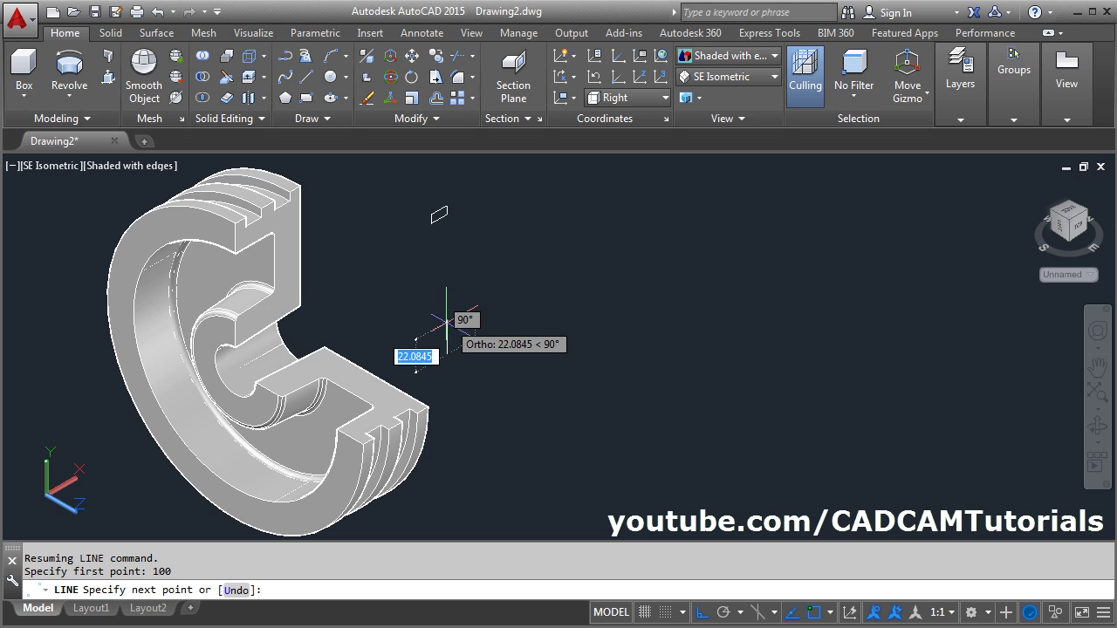
scroll(419, 393, up, 2)
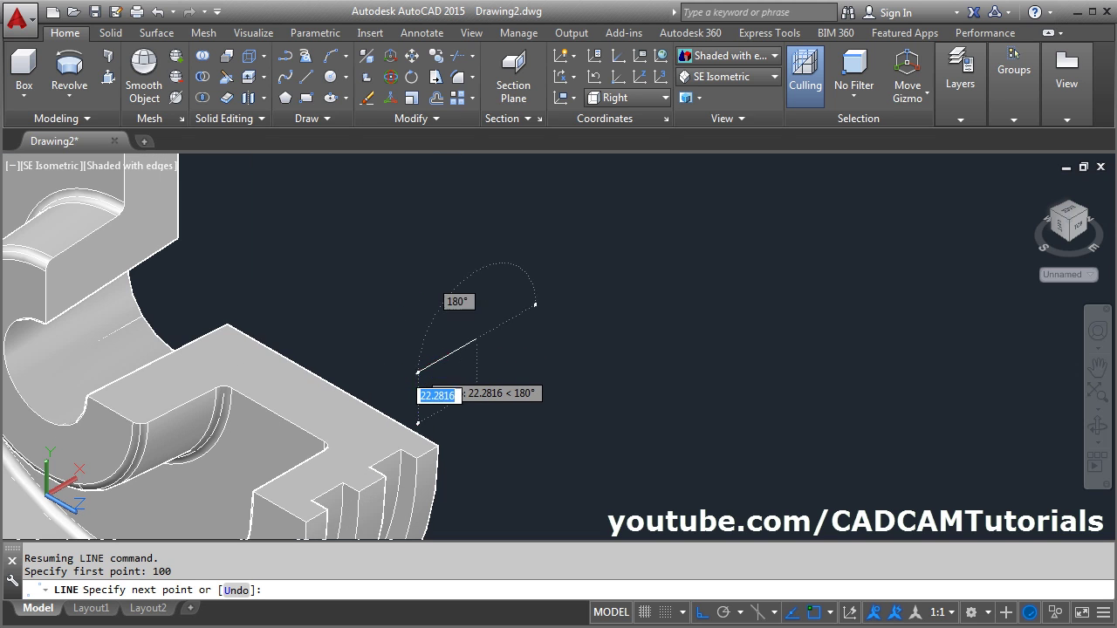
click(409, 374)
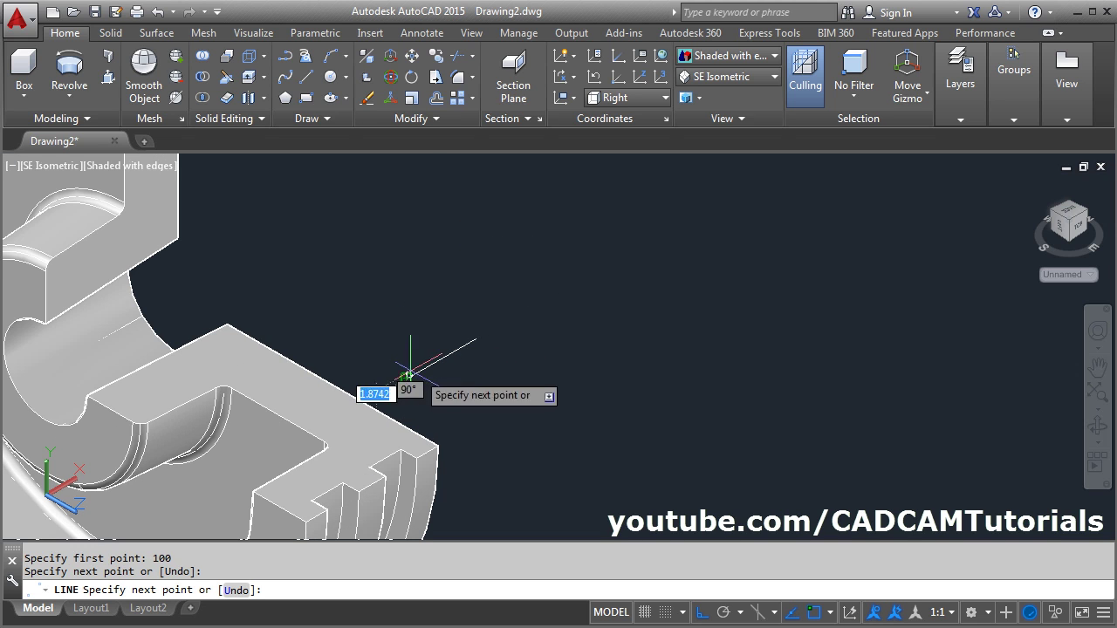
key(Return)
scroll(489, 374, down, 4)
Step: Move the new axis line up and to the right, with Ortho off, near the rectangle
text(M)
key(Return)
click(457, 420)
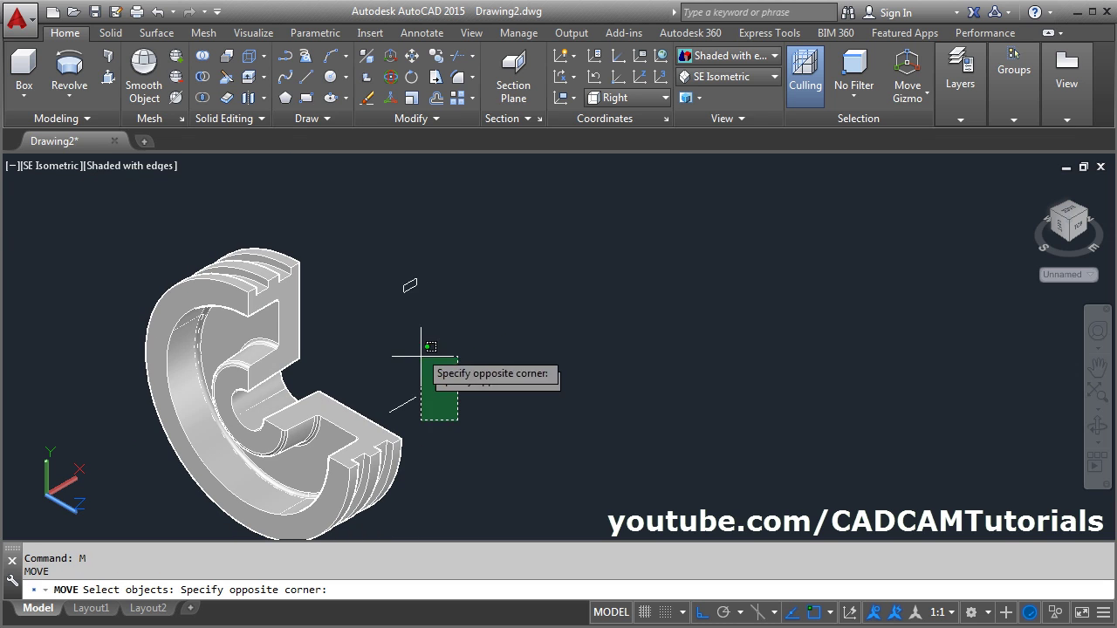
click(422, 356)
key(Return)
click(426, 410)
key(F8)
click(630, 377)
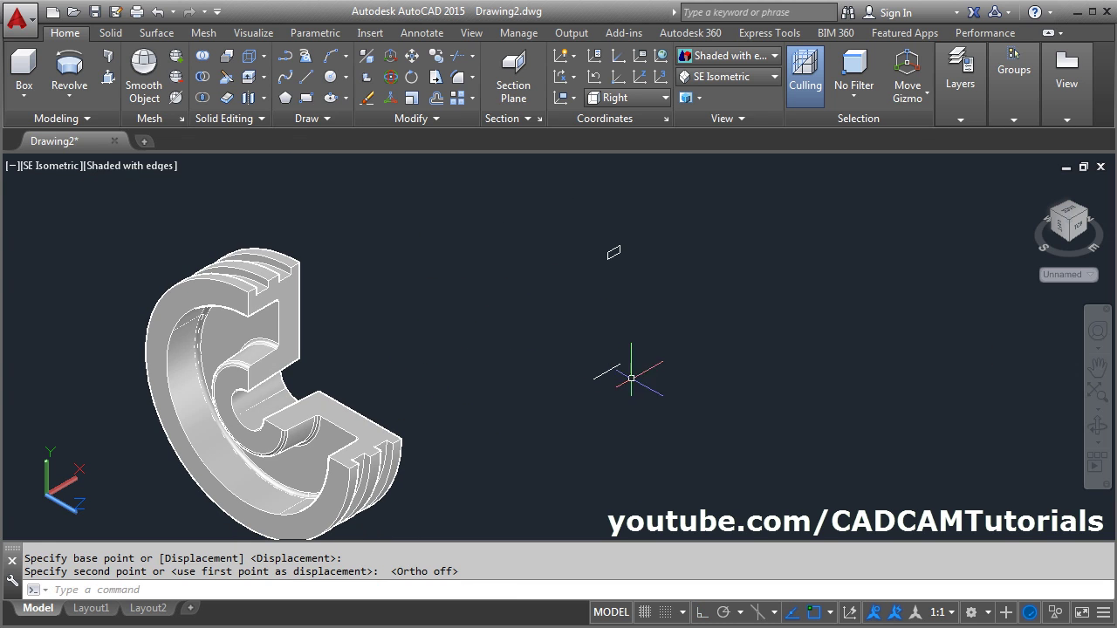
middle_drag(590, 349, 524, 378)
middle_drag(531, 443, 526, 404)
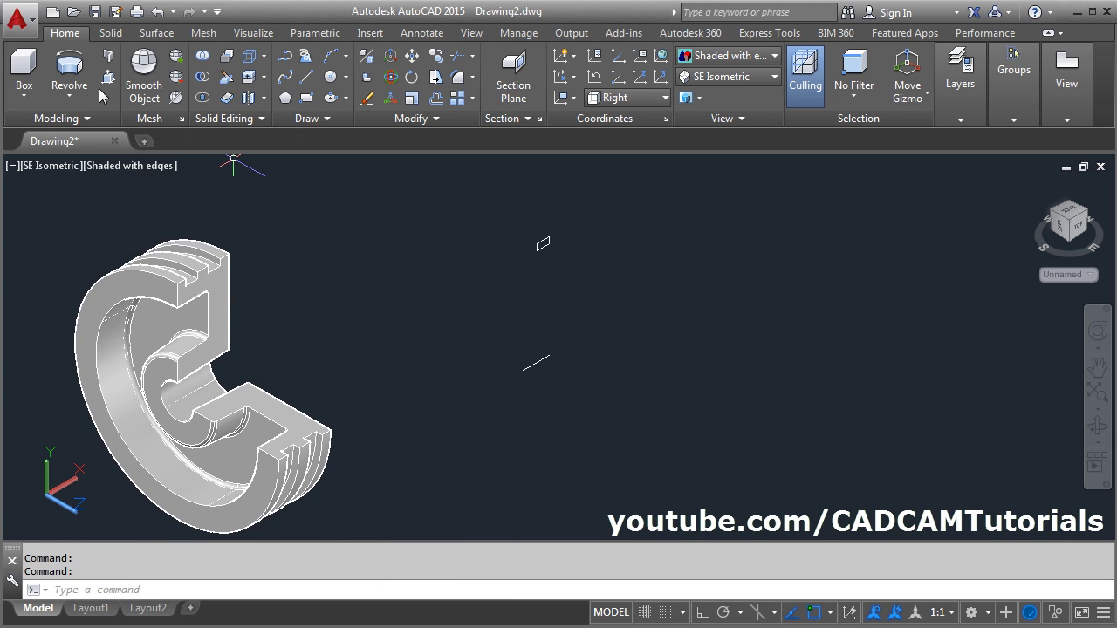
Step: Revolve the 12 × 6 rectangle a full 360° around the axis line to form the ring
click(69, 74)
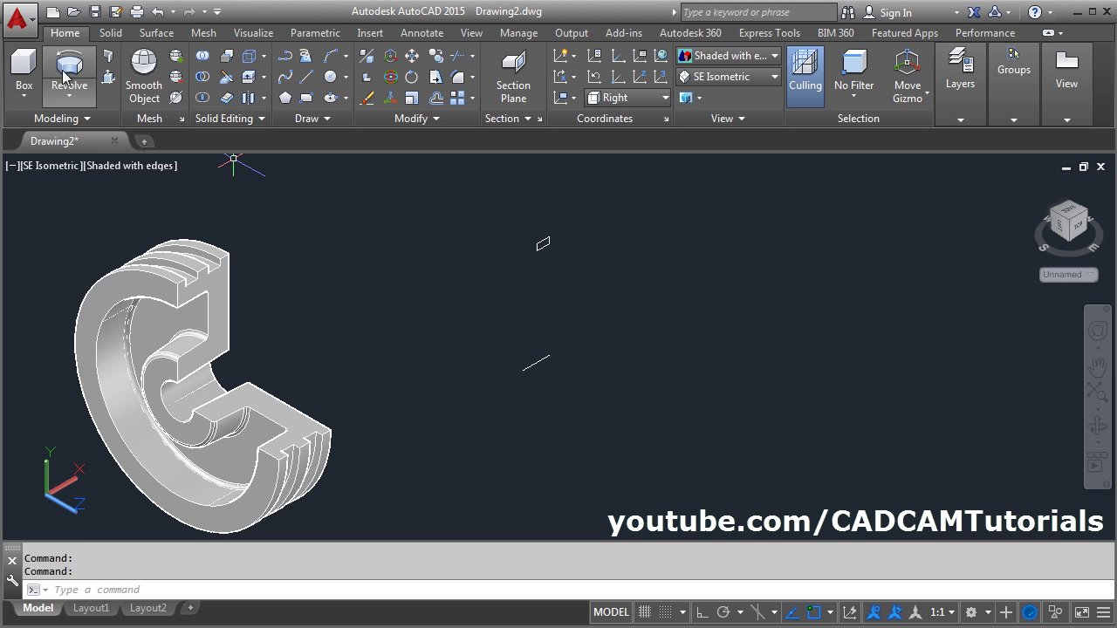
click(542, 245)
key(Return)
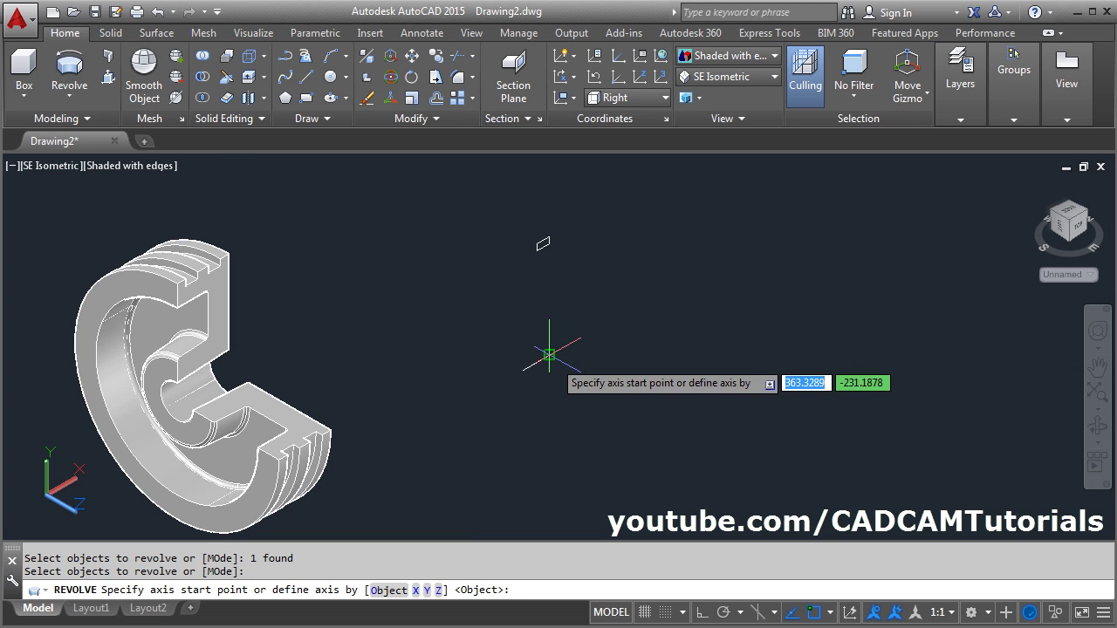
click(389, 589)
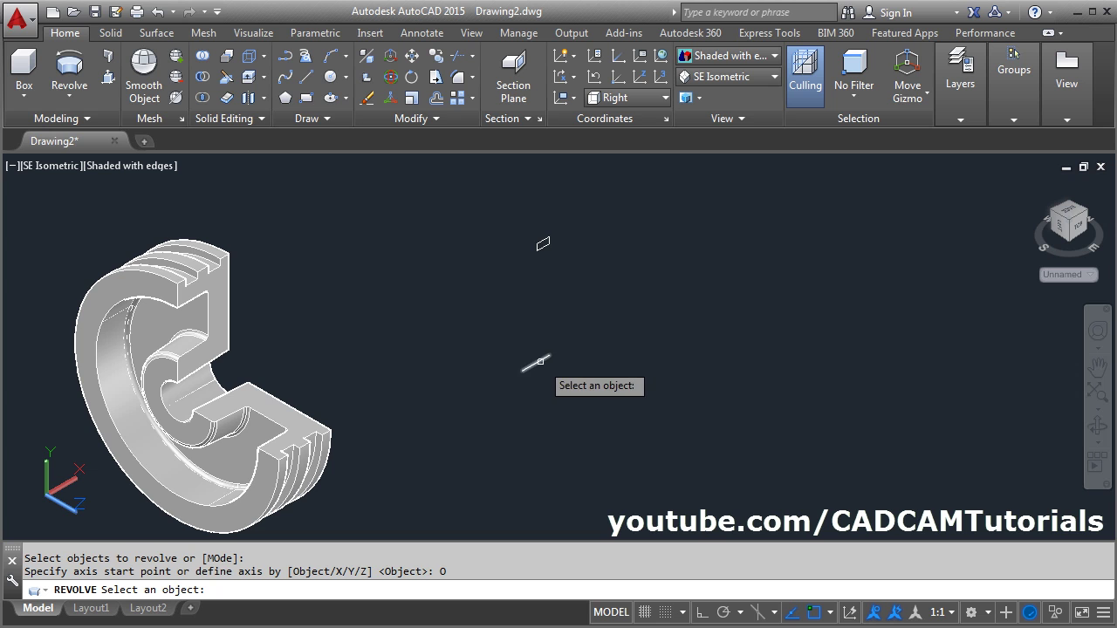
click(538, 361)
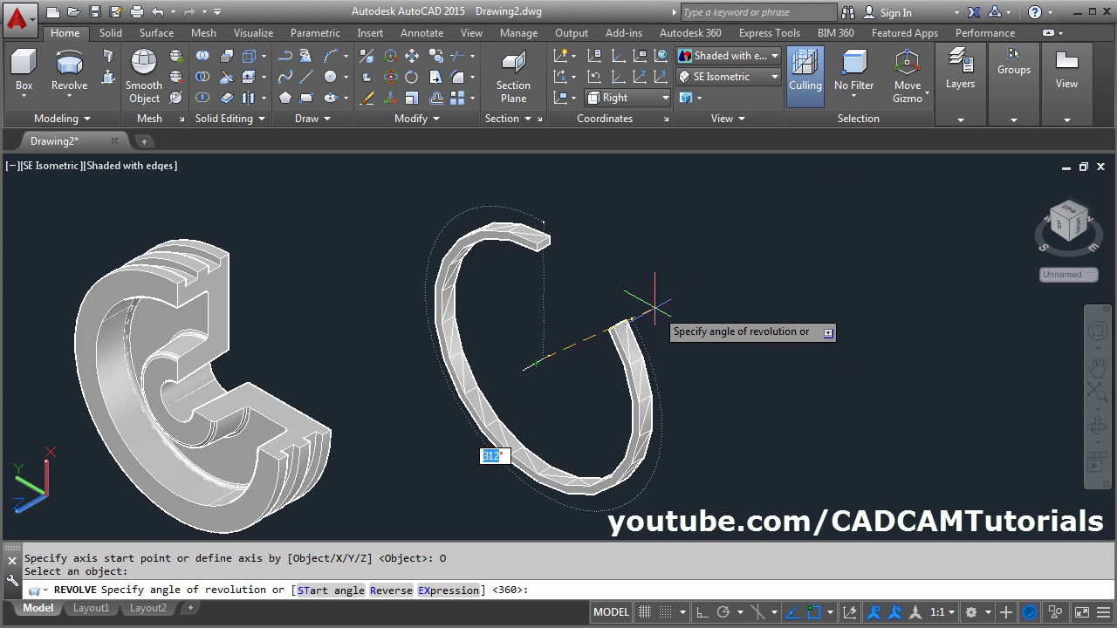
key(Return)
key(alt+Tab)
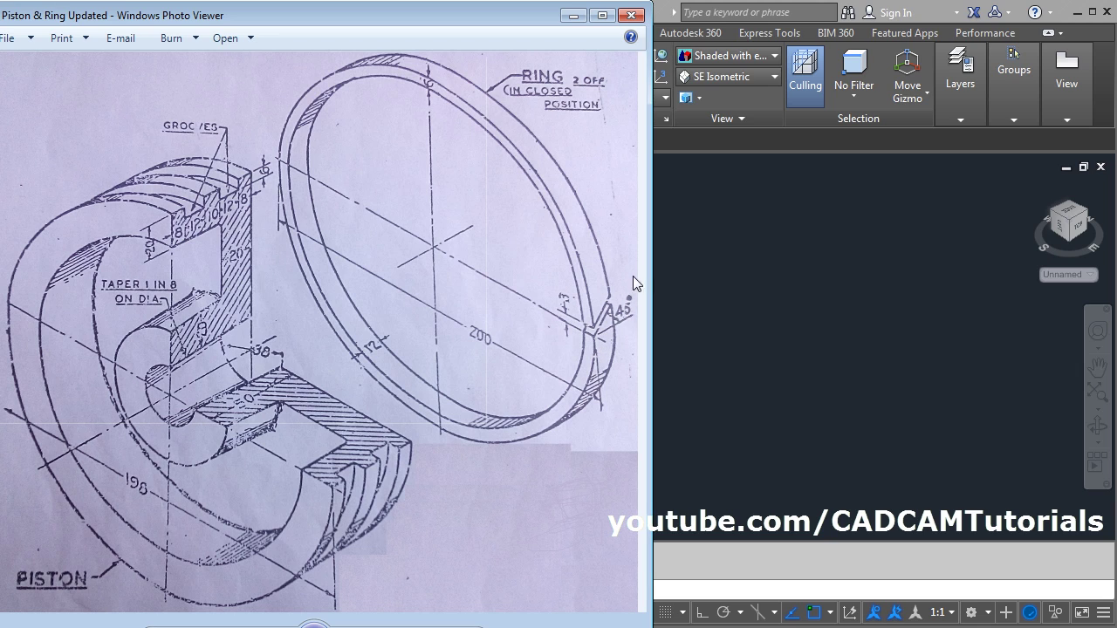
Step: Return from the reference sketch to the AutoCAD drawing
key(alt+Tab)
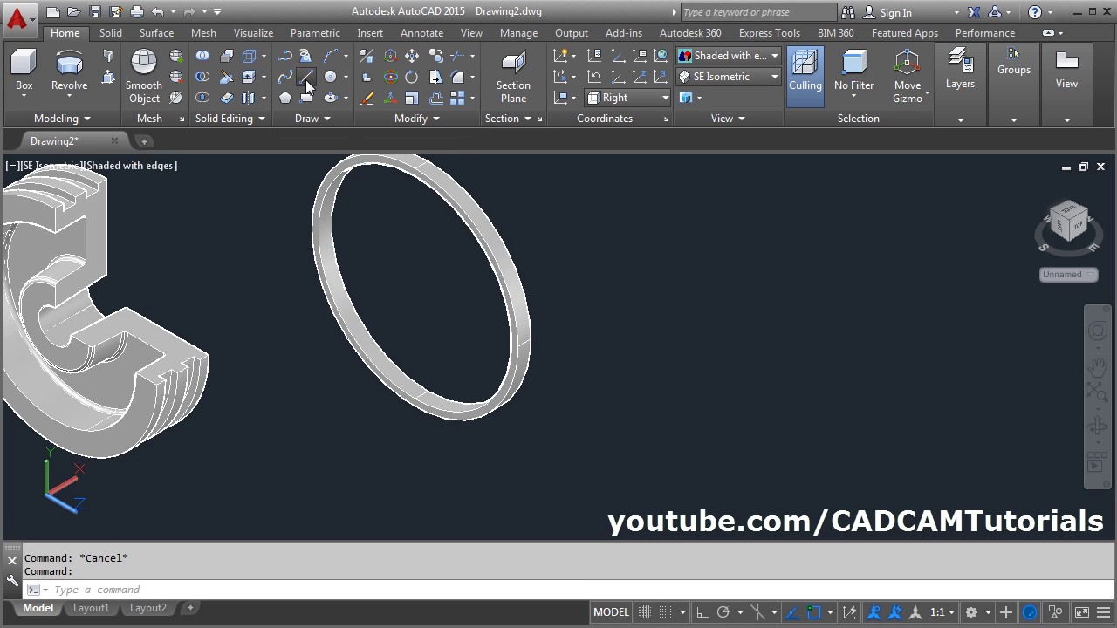
Step: Draw a 50-unit line at 45° beside the ring, then a 3-unit vertical end with Ortho on
click(307, 82)
click(641, 427)
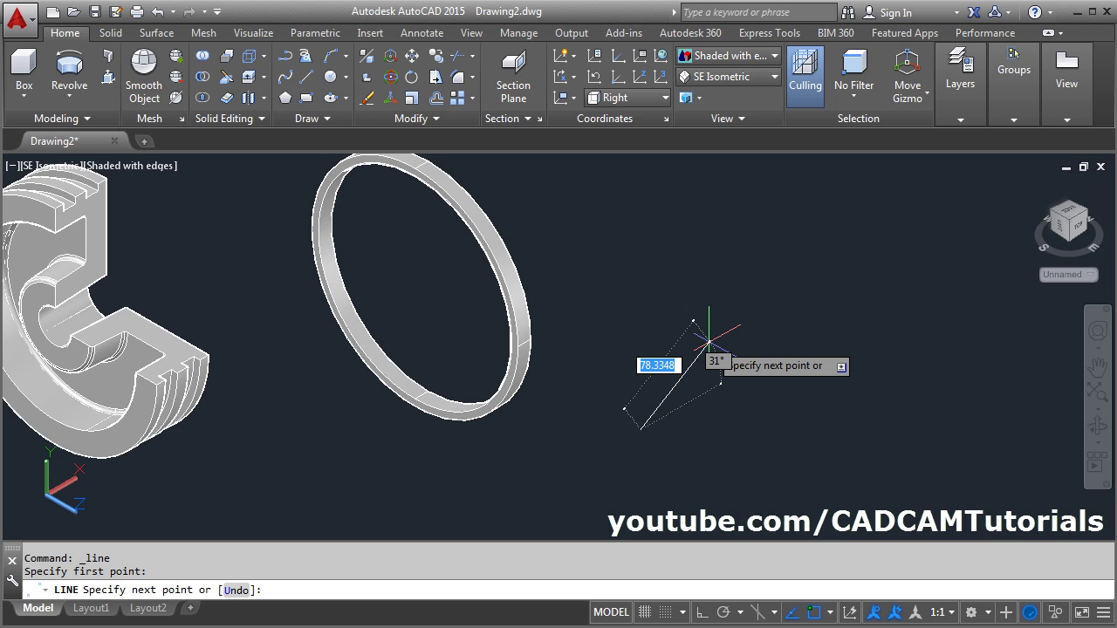
text(50)
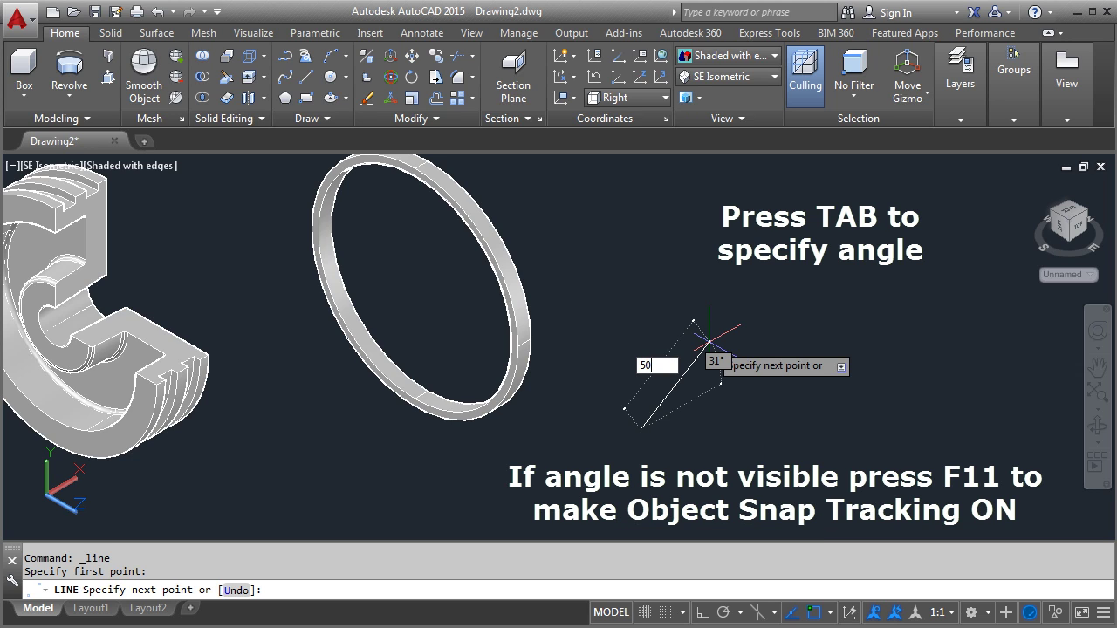
key(Tab)
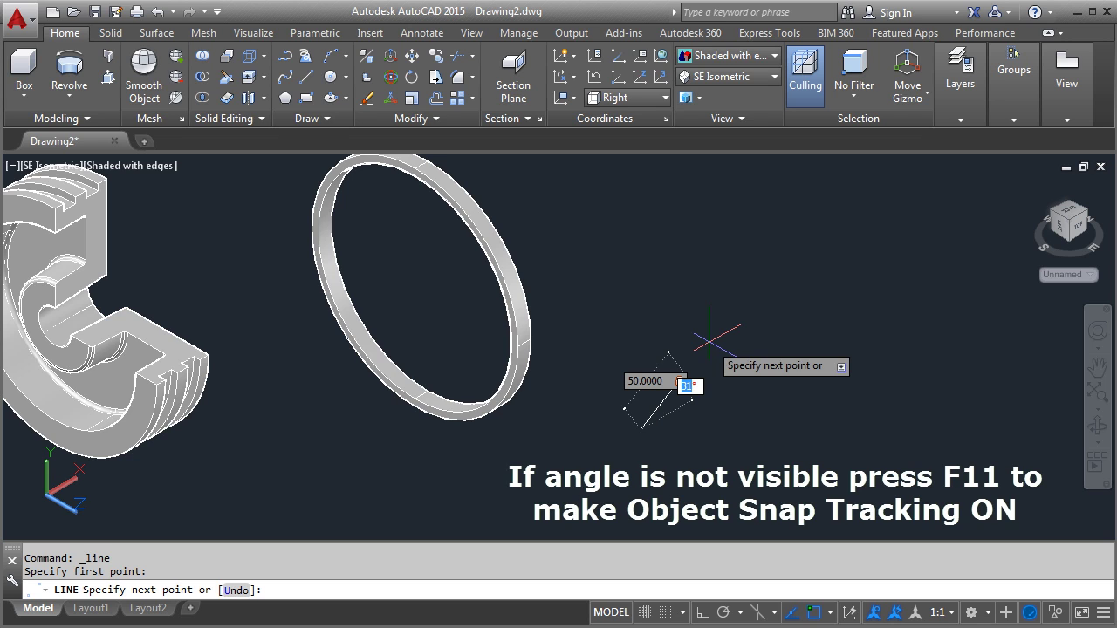
text(45)
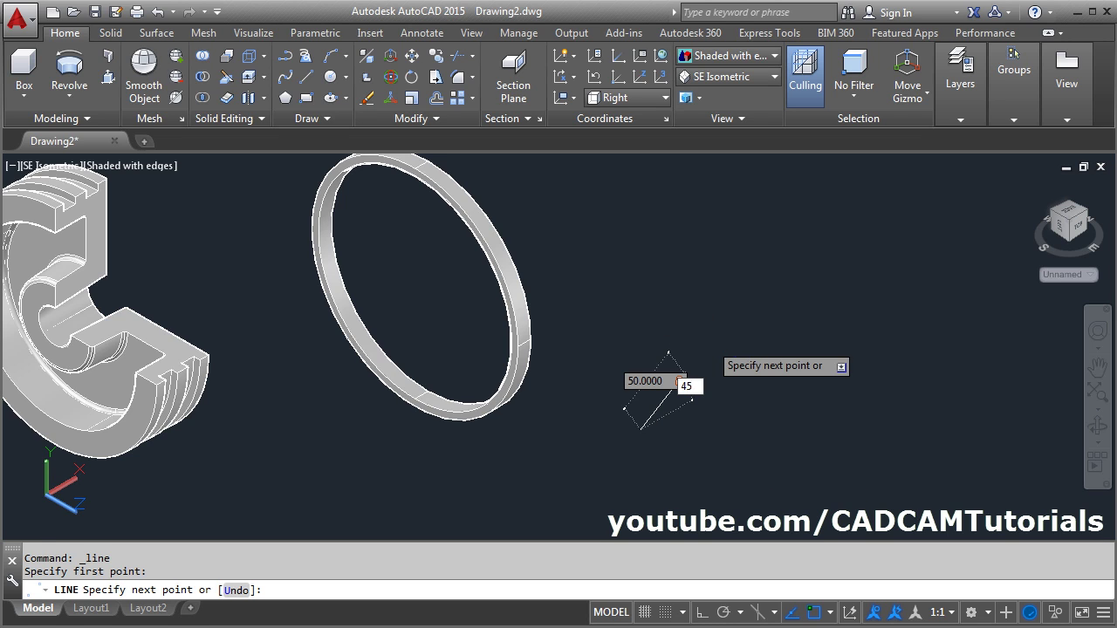
key(Return)
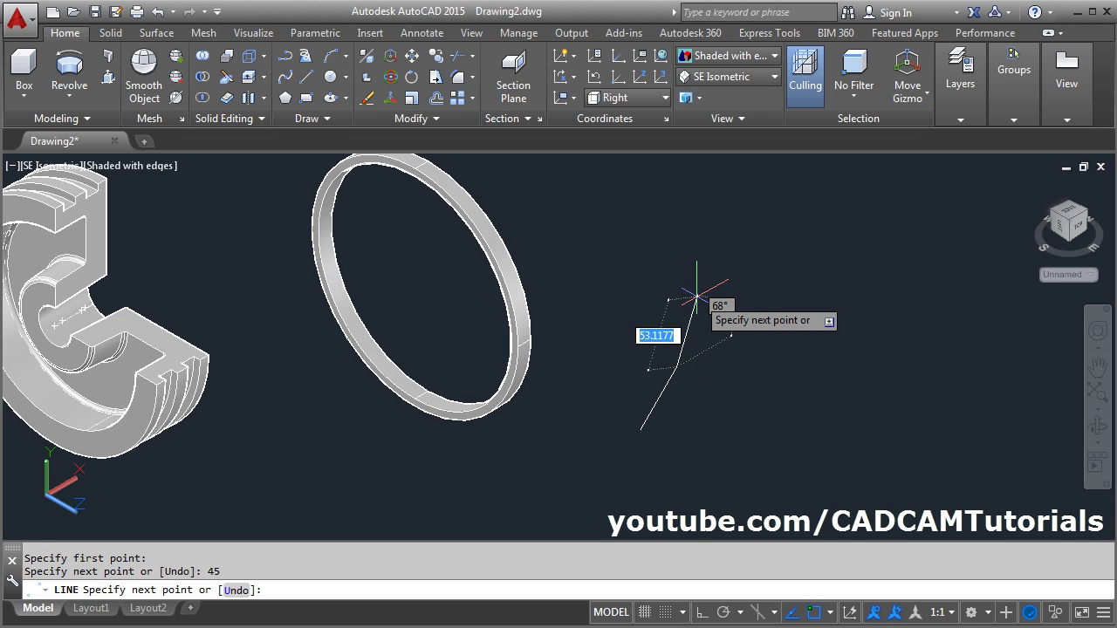
click(701, 613)
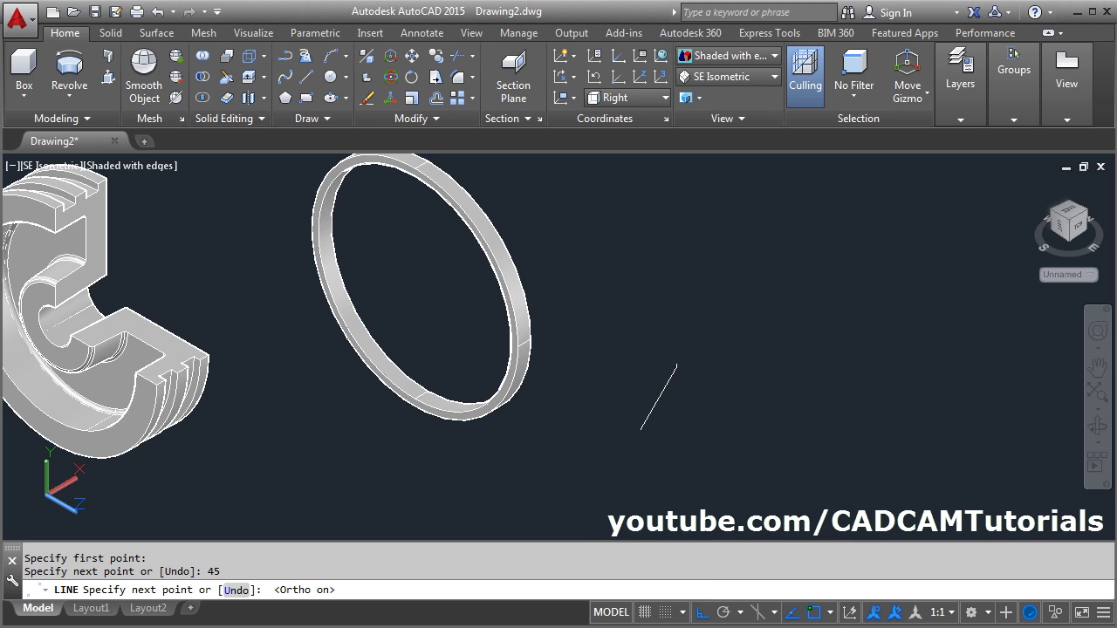
text(3)
key(Return)
key(Return)
scroll(720, 368, up, 3)
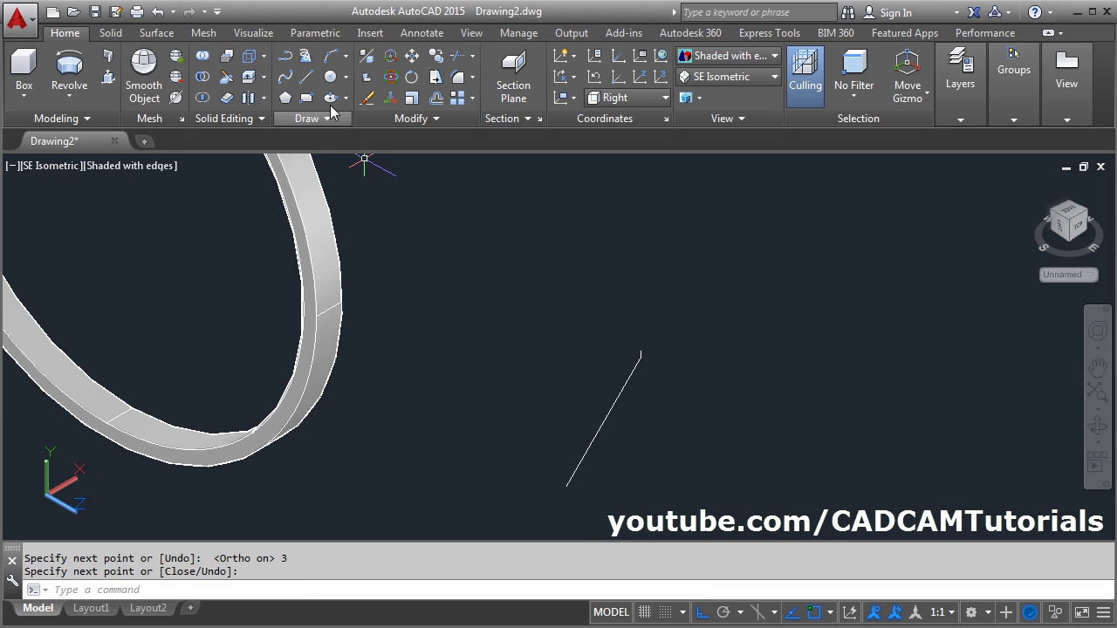
Step: Draw a 3-unit vertical line from the lower end and close it to the slanted line's upper end
click(306, 76)
click(566, 486)
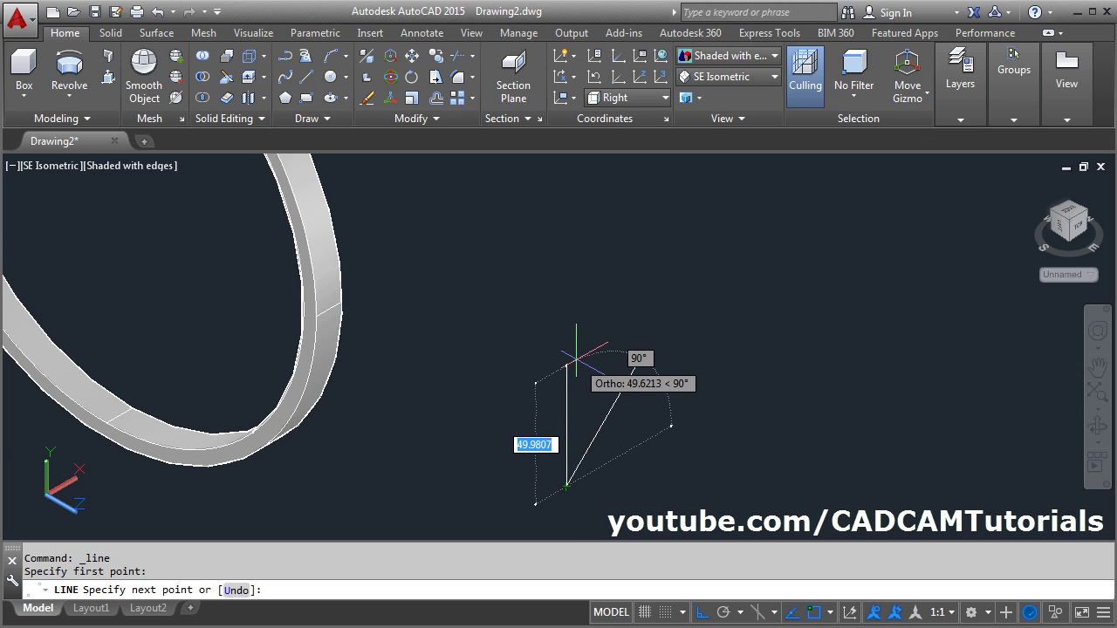
text(3)
key(Return)
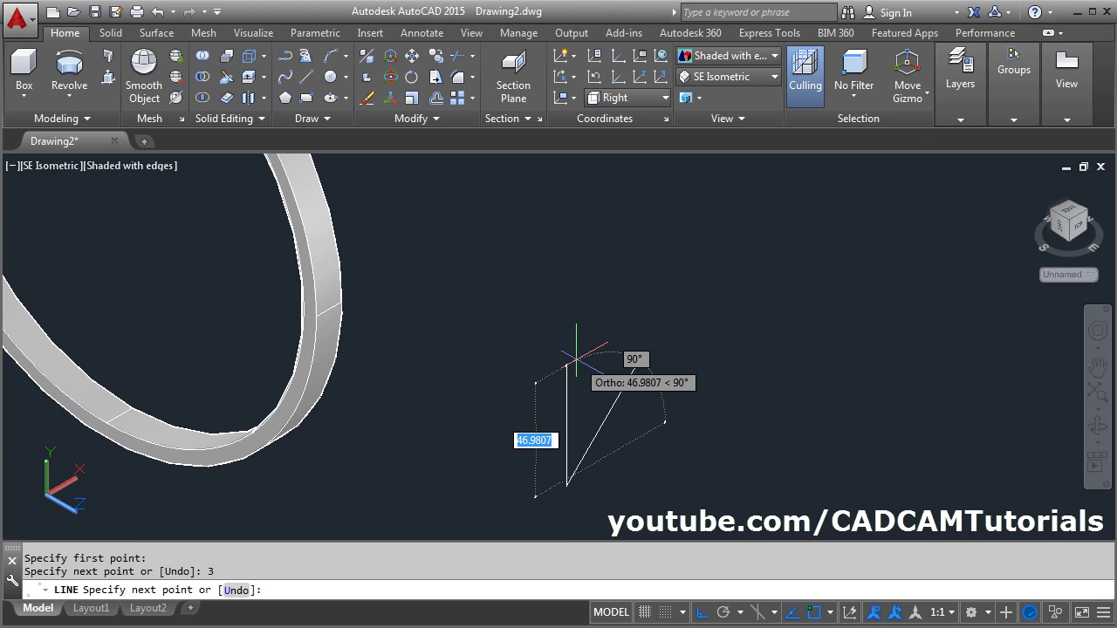
click(640, 352)
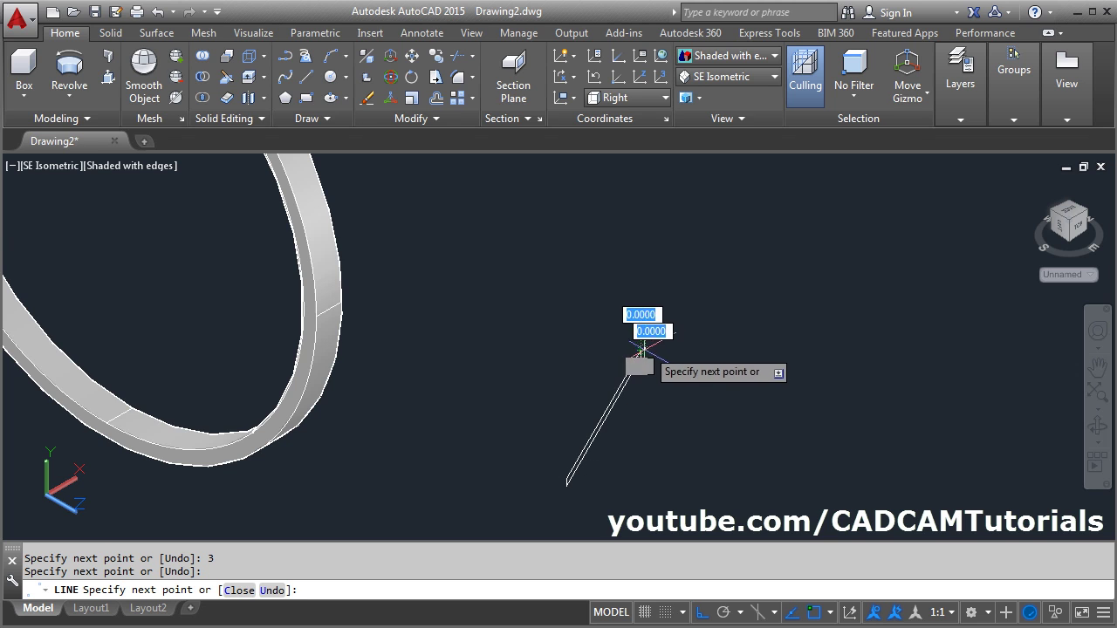
key(Return)
shift+middle_drag(499, 462, 672, 476)
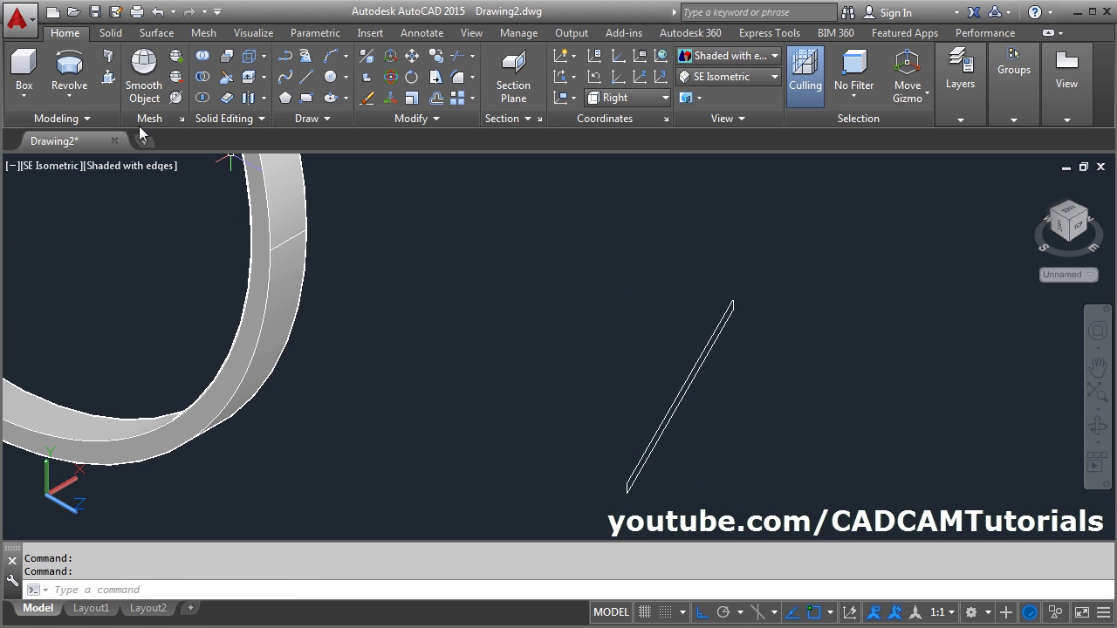
Step: Press-pull the area inside the slanted strip by 3 to make a thin plate
click(109, 80)
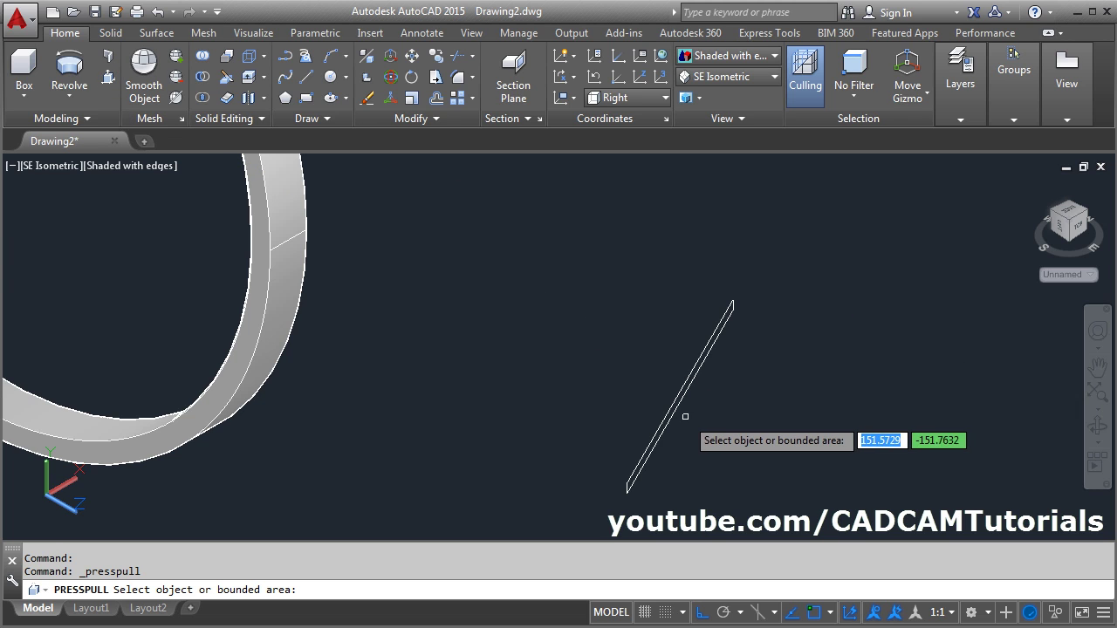
scroll(681, 435, up, 2)
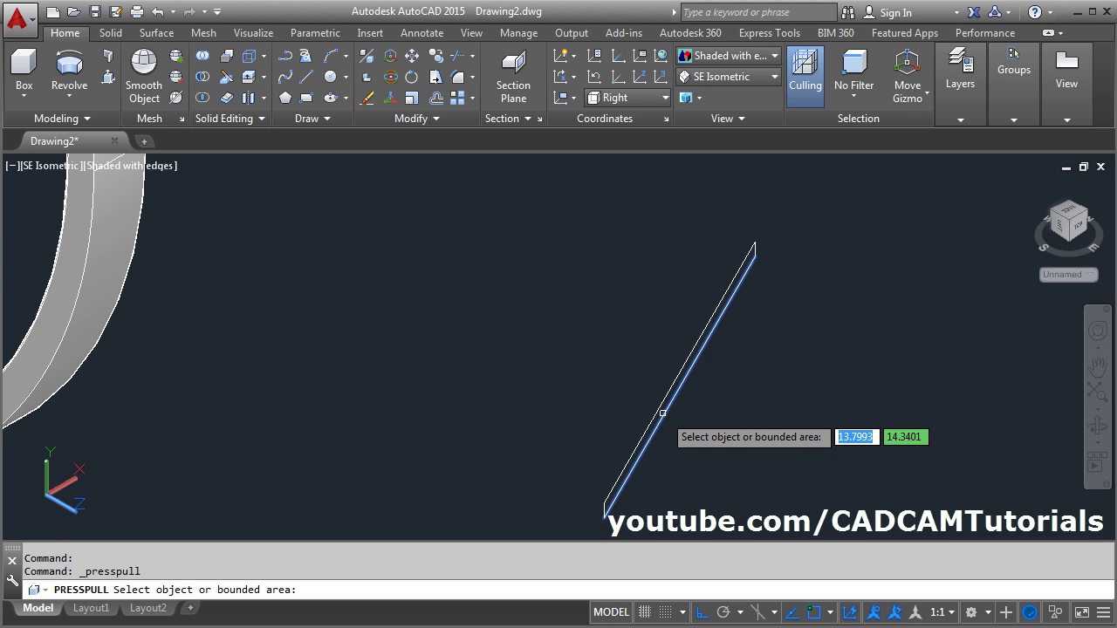
scroll(663, 412, up, 1)
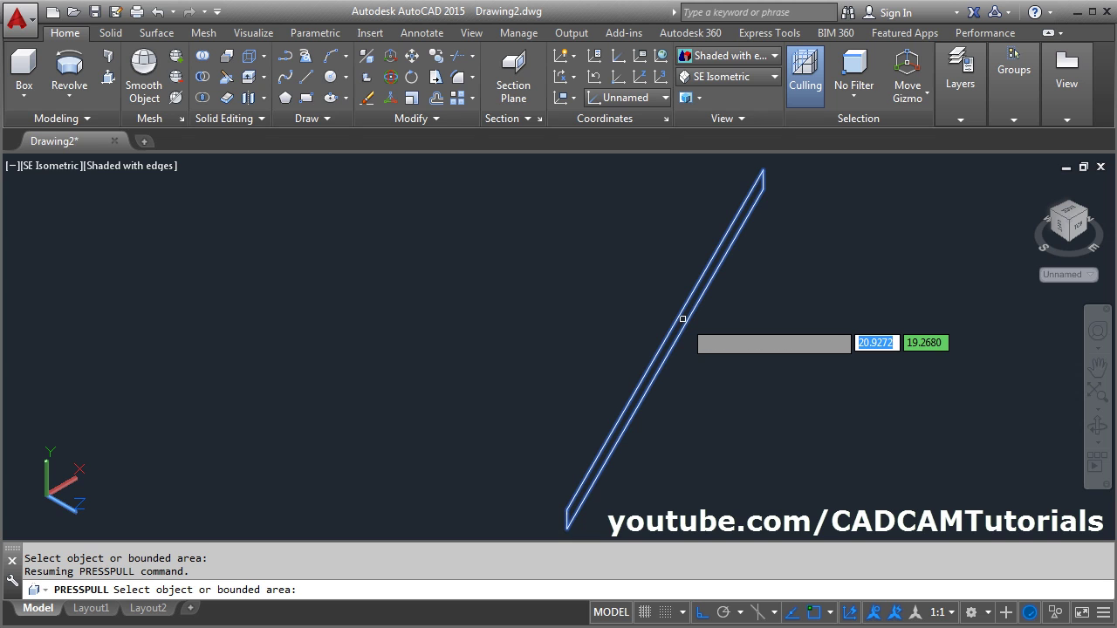
click(682, 319)
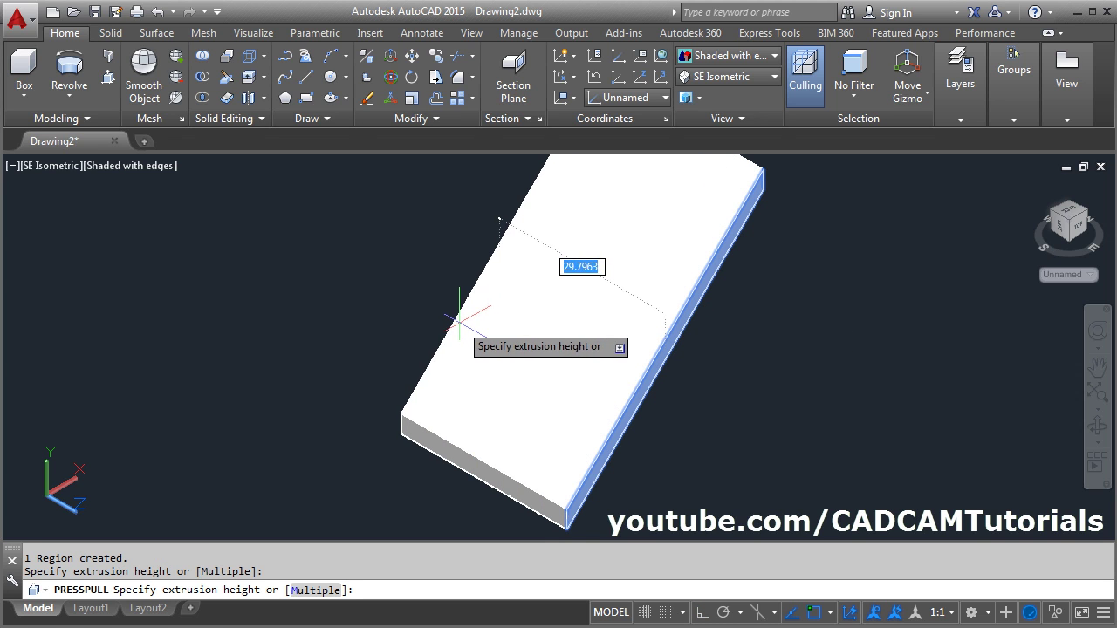
text(3)
key(Return)
key(Return)
scroll(491, 279, down, 3)
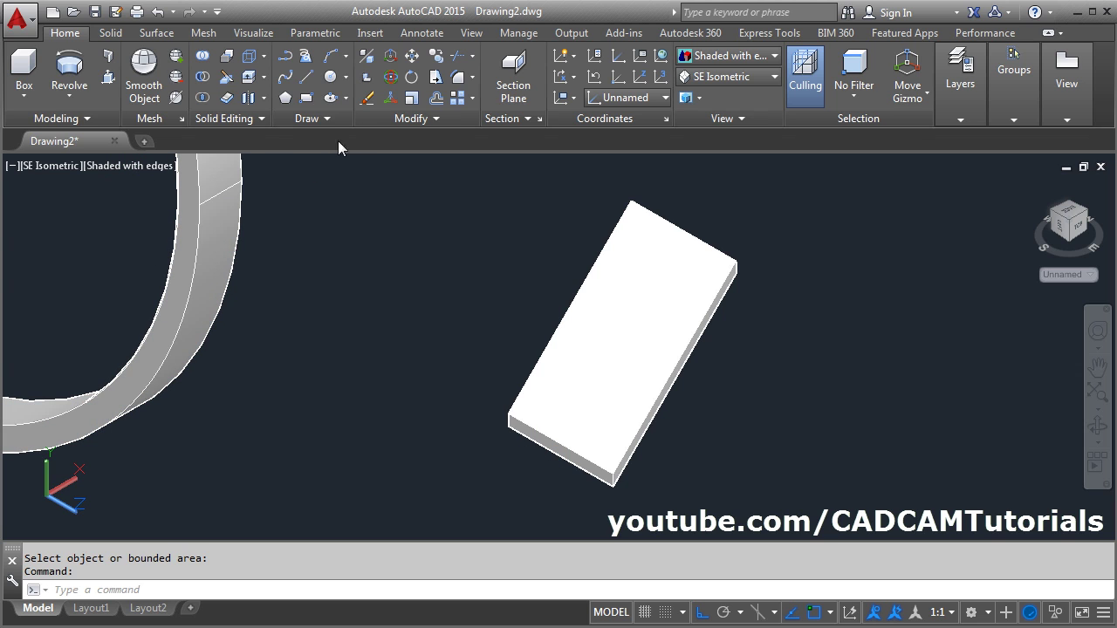
Step: Move the plate by its lower corner onto the ring so it cuts across the band
click(412, 56)
click(593, 427)
key(Return)
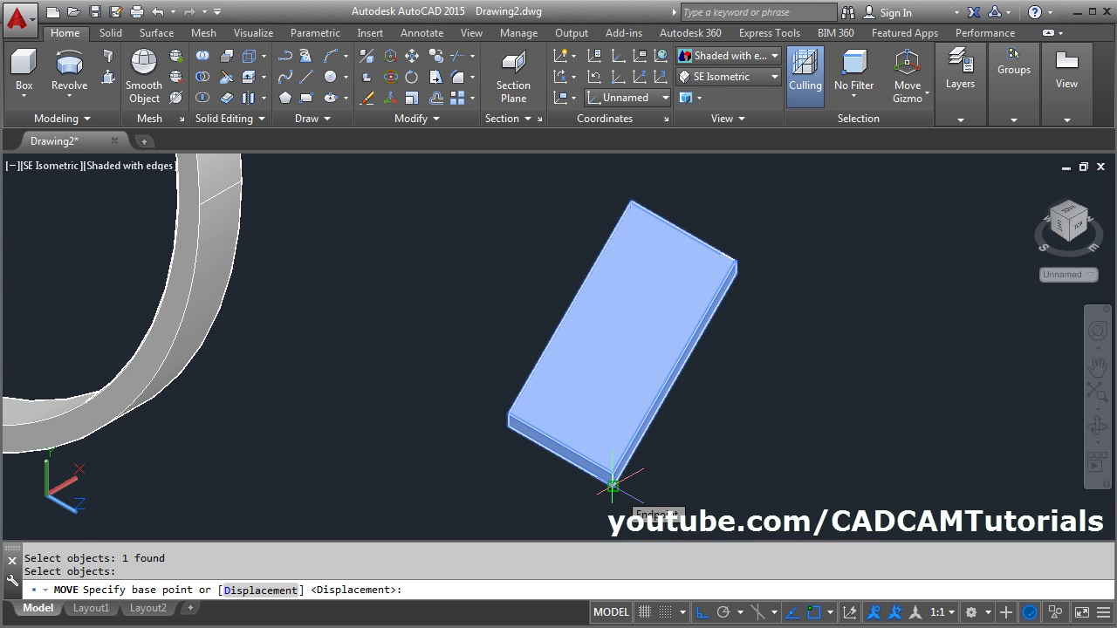
click(613, 485)
scroll(392, 347, up, 5)
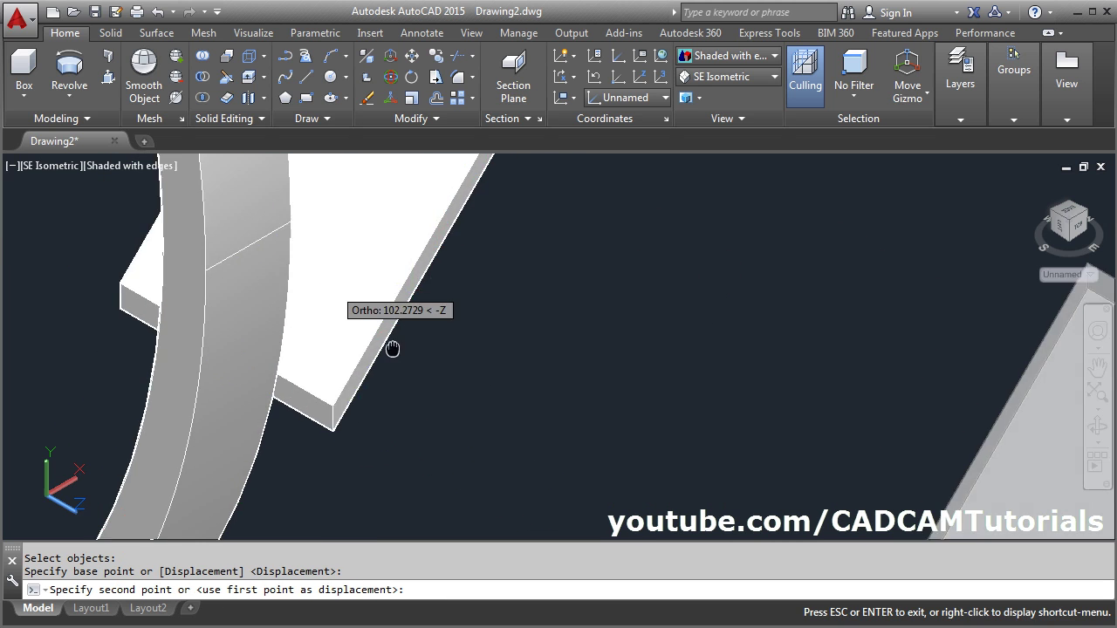
scroll(337, 351, down, 2)
middle_drag(336, 352, 644, 339)
key(Return)
click(623, 360)
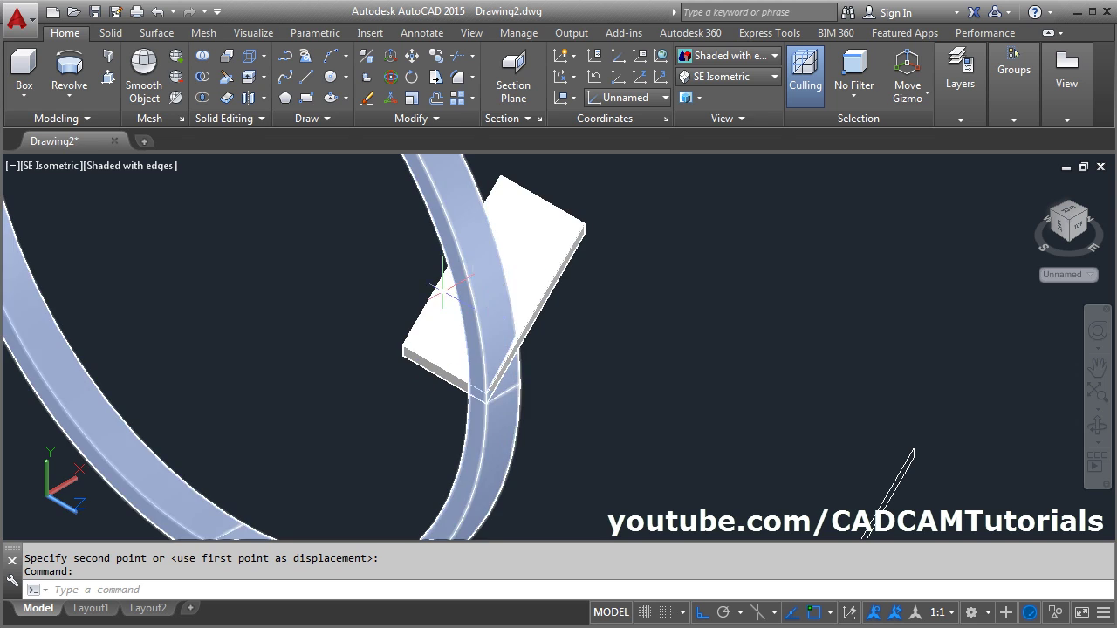
Step: Subtract the slanted plate from the piston ring to cut an angled gap through it
click(201, 78)
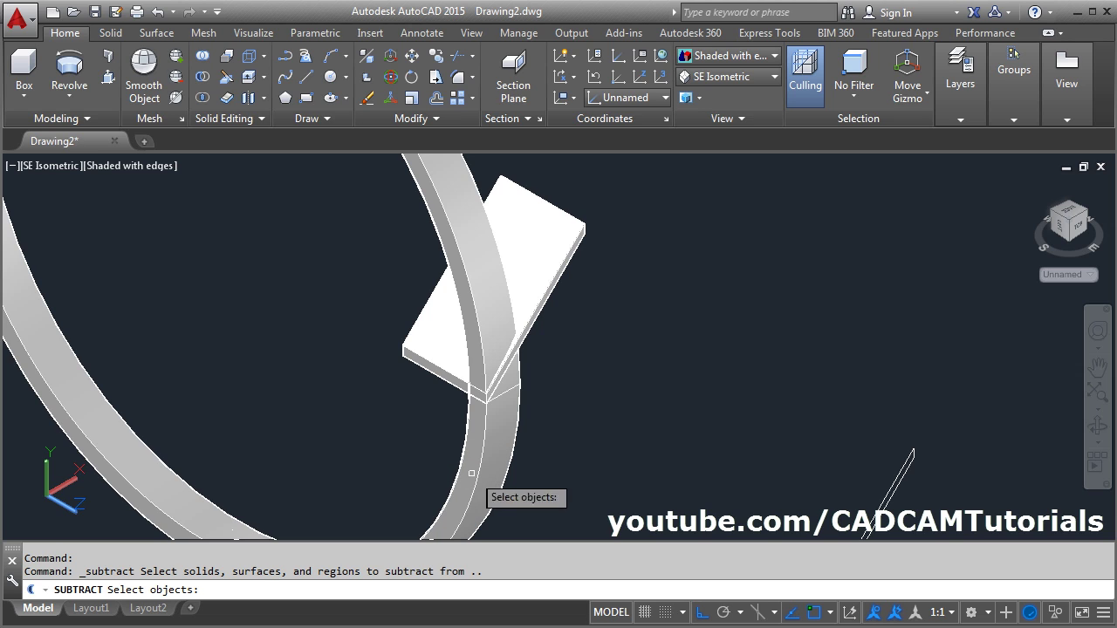
click(495, 456)
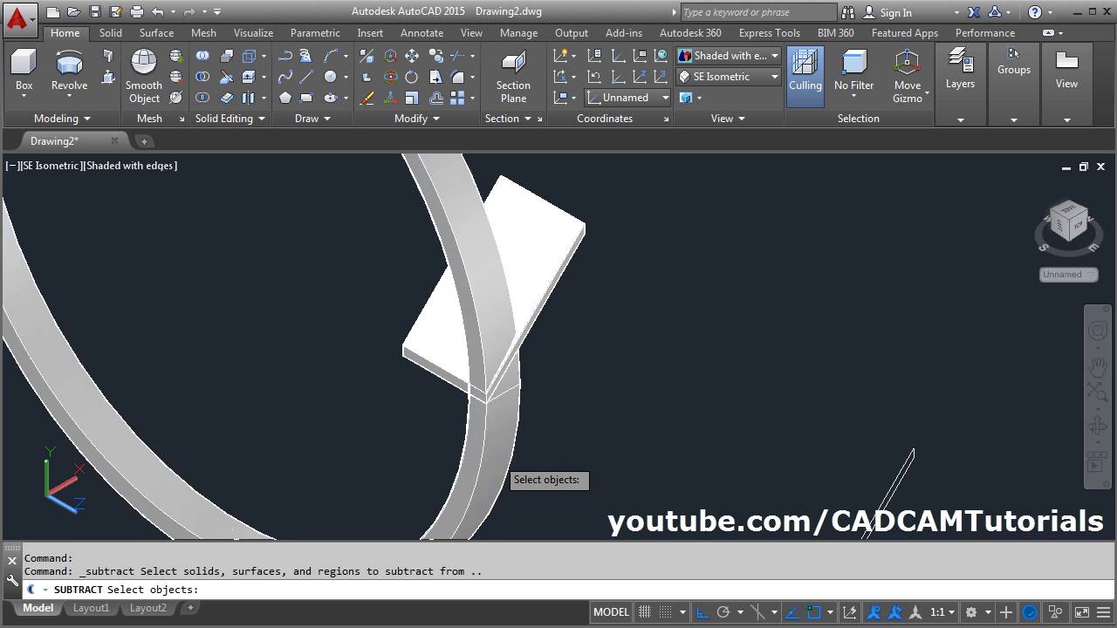
key(Return)
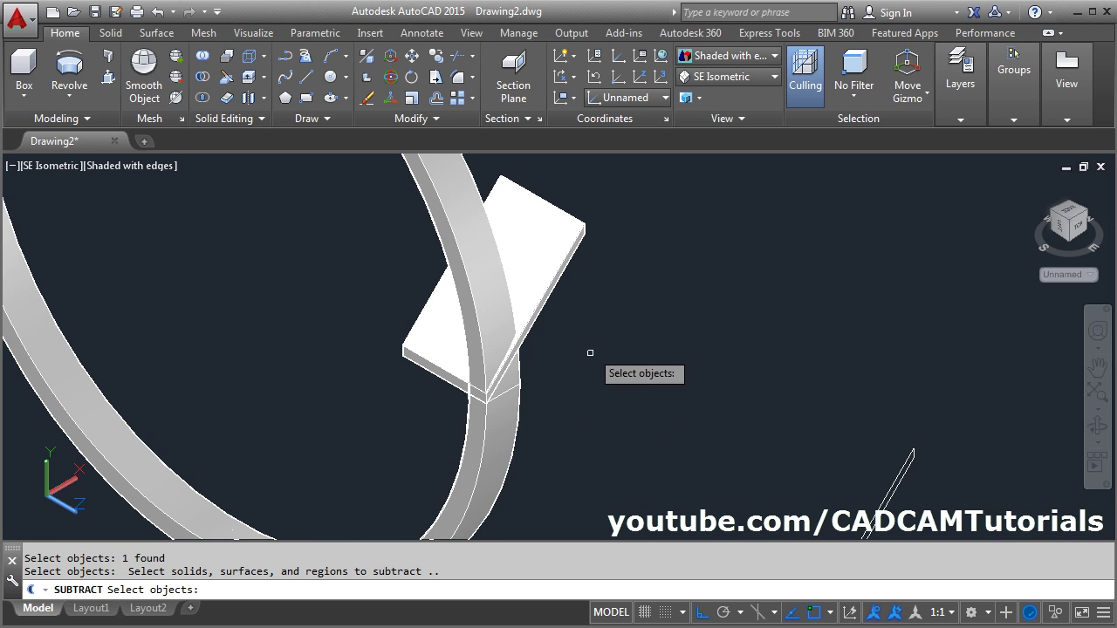
click(555, 288)
key(Return)
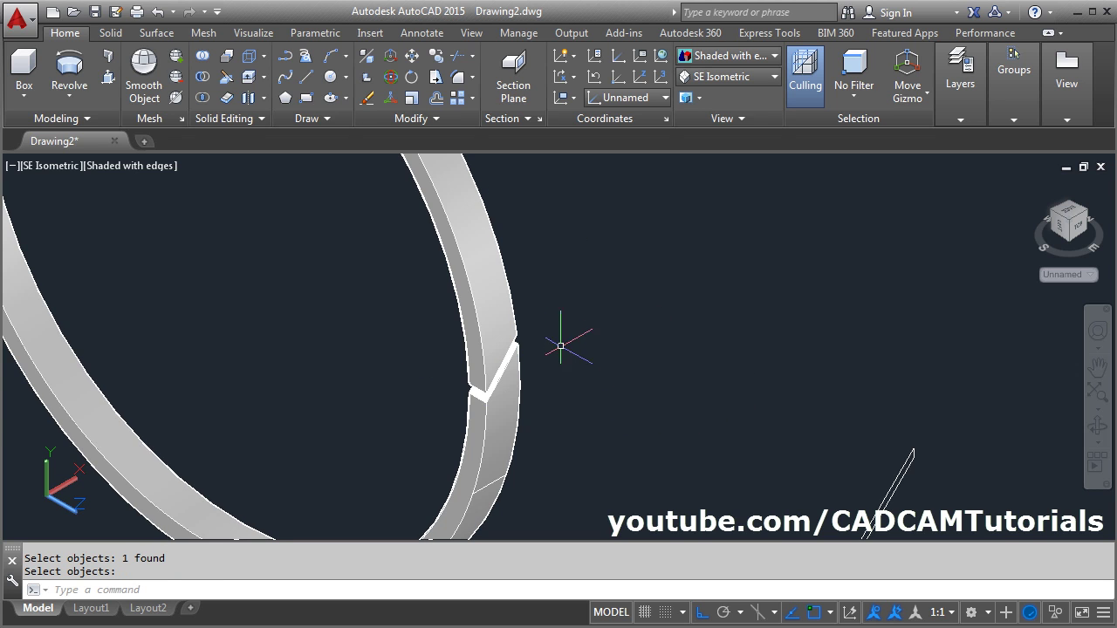
scroll(575, 322, down, 5)
scroll(555, 336, up, 3)
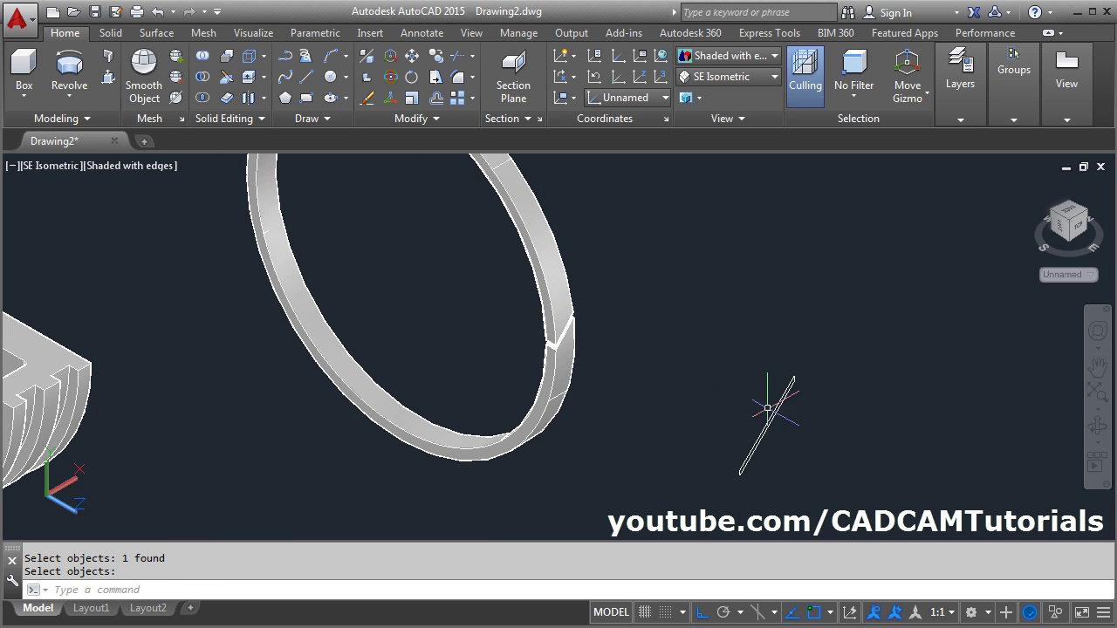
Step: Erase the leftover strip outline with a crossing window
text(e)
key(Return)
click(825, 344)
click(689, 452)
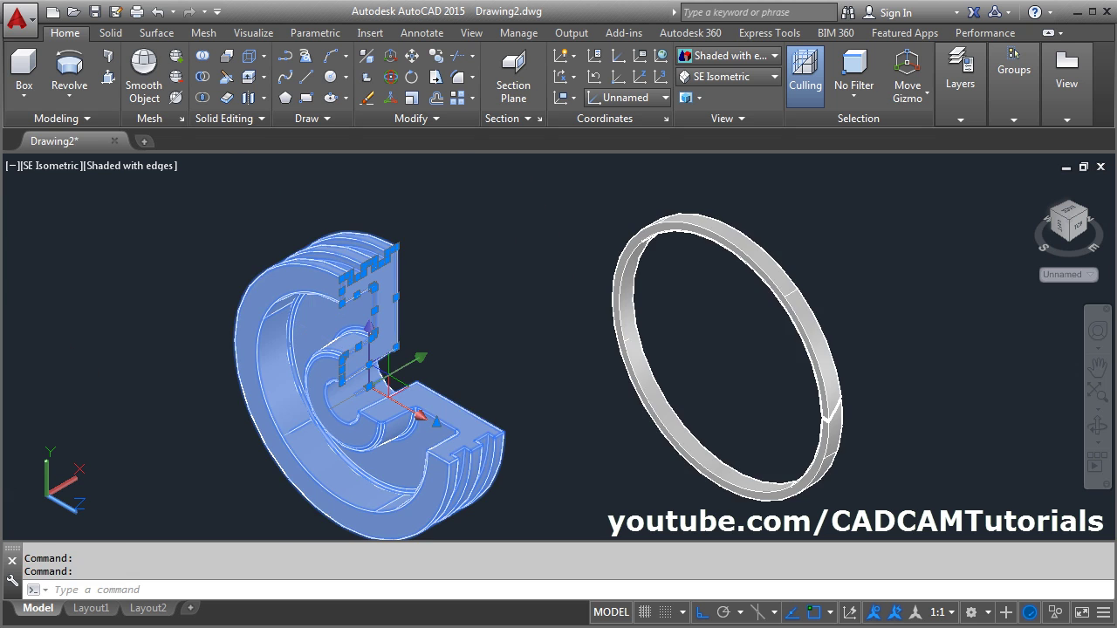